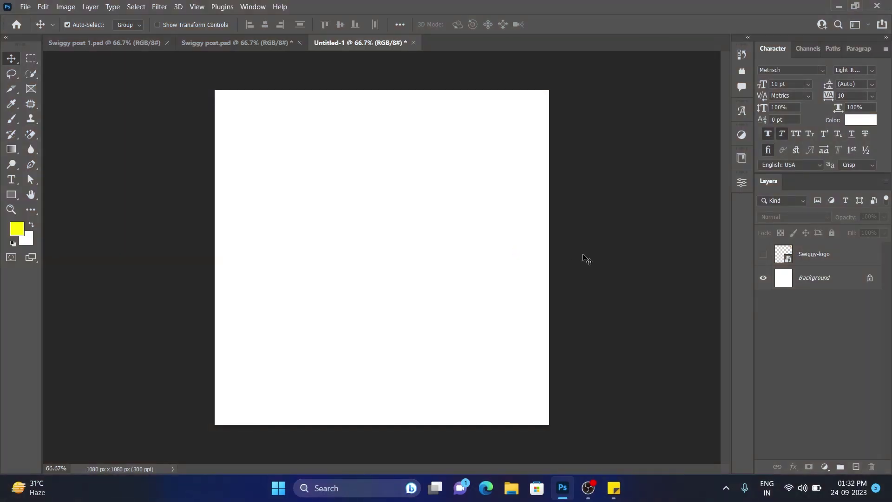
# Step: Make the orange Swiggy logo layer visible in the top-right of the blank square canvas
pyautogui.click(764, 255)
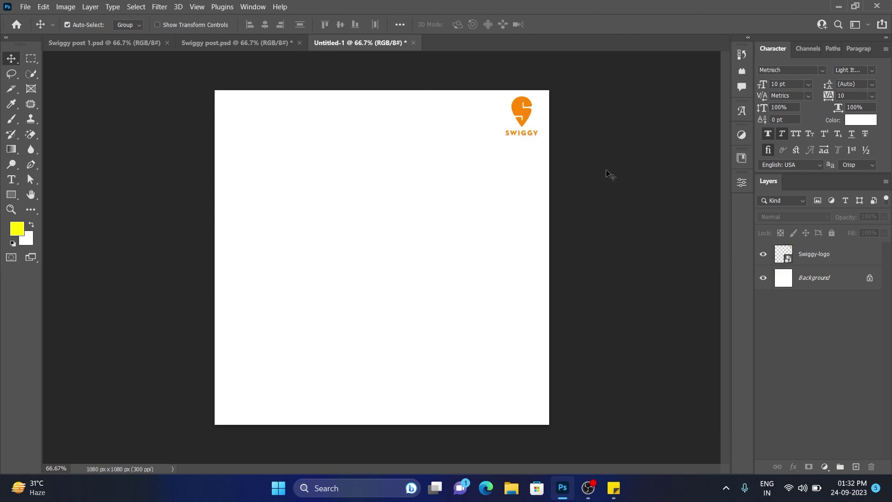
pyautogui.click(528, 117)
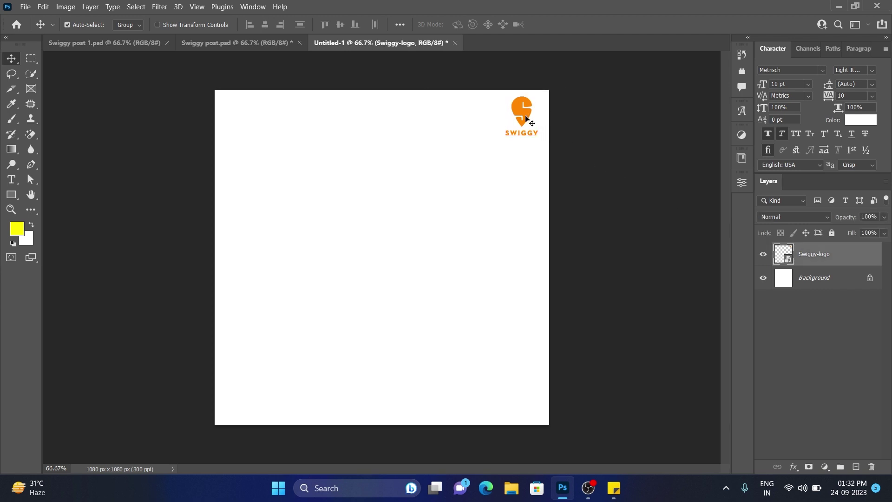
pyautogui.click(591, 162)
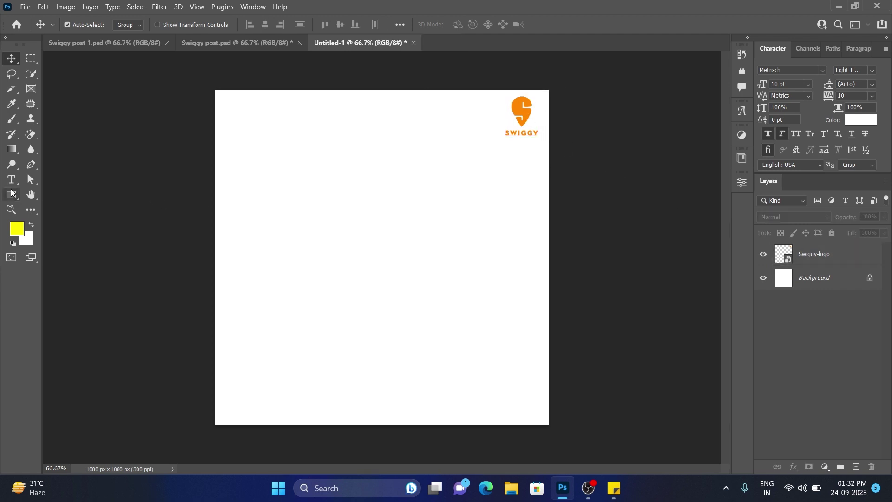
pyautogui.moveTo(12, 194); pyautogui.dragTo(68, 207)
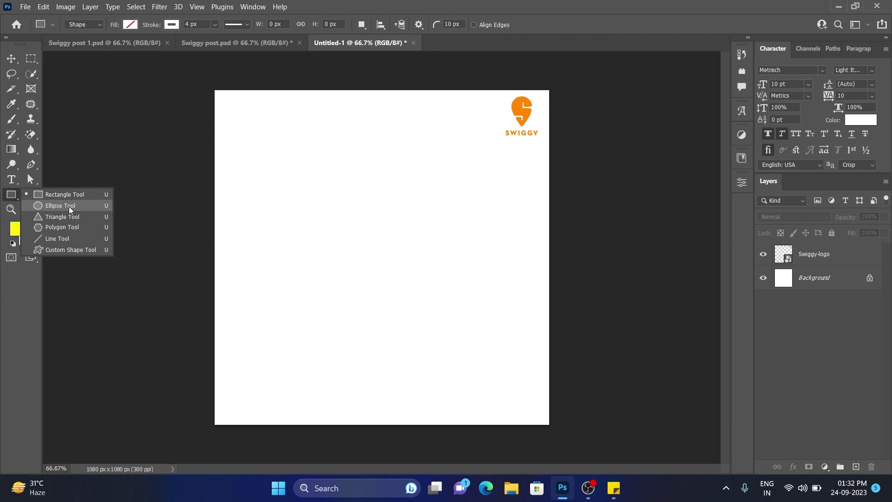
# Step: Sample the Swiggy logo orange and set it as the ellipse shape fill
pyautogui.click(172, 24)
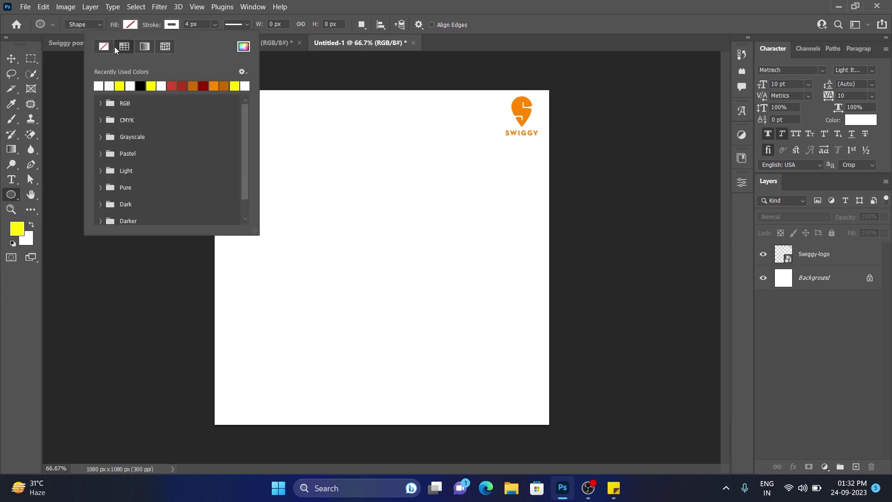
pyautogui.click(135, 25)
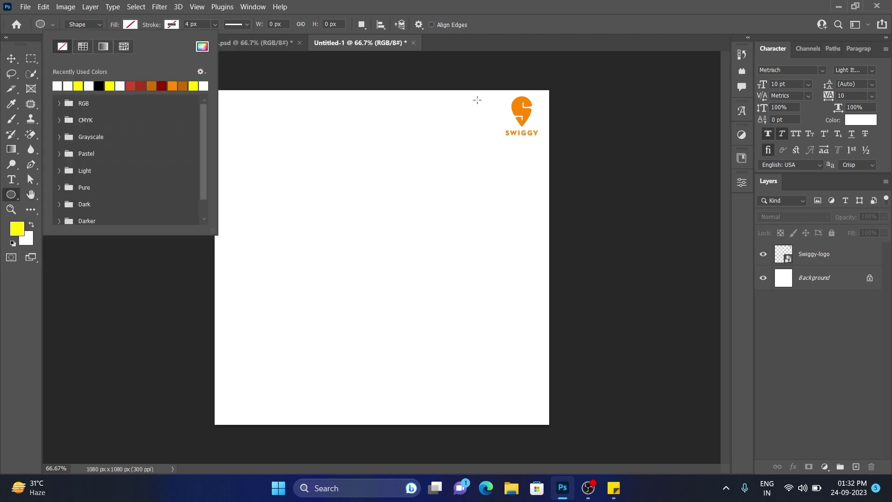
pyautogui.click(12, 105)
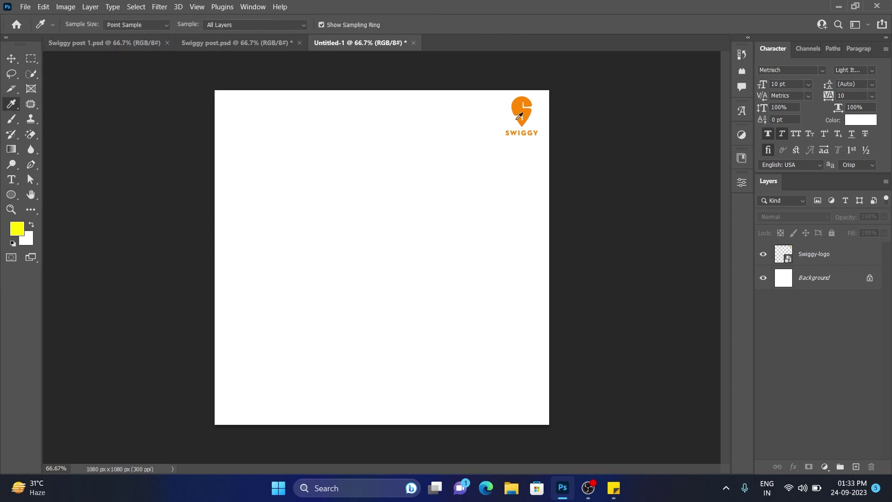
pyautogui.click(519, 103)
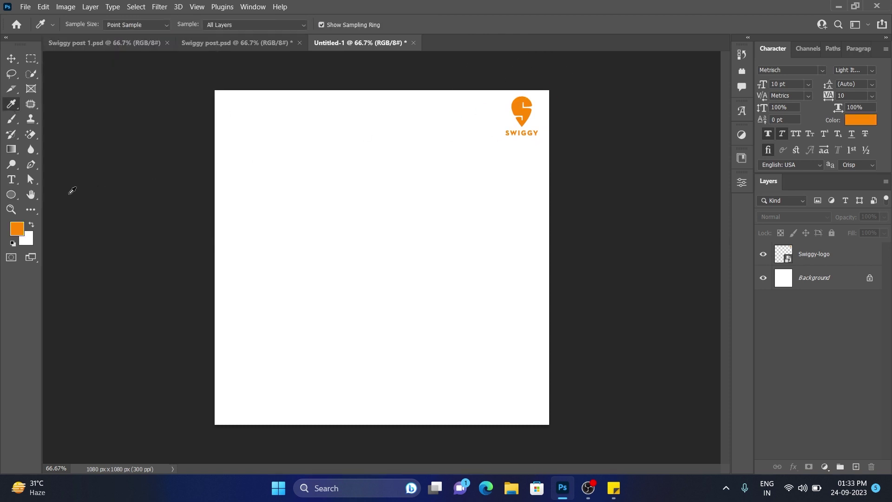
pyautogui.click(16, 199)
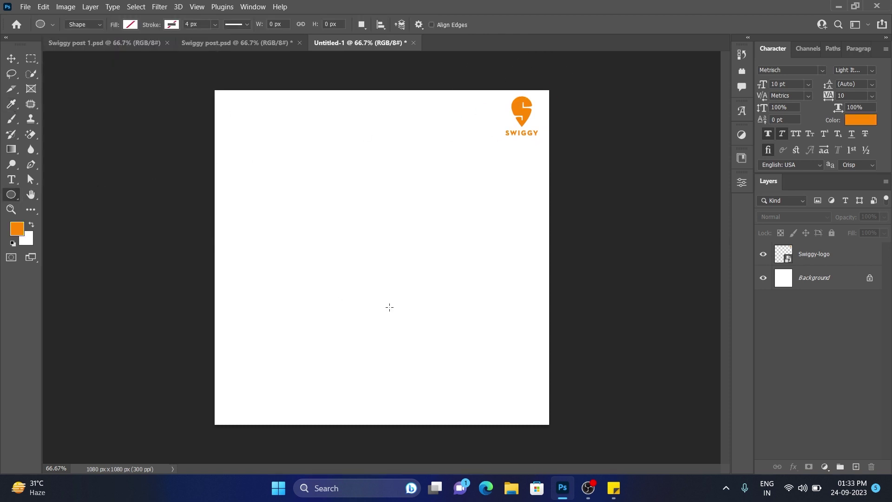
pyautogui.click(131, 26)
pyautogui.click(57, 86)
pyautogui.click(129, 24)
# Step: Draw an orange circle, scale it wider than the canvas, and lower it to the bottom
pyautogui.moveTo(385, 286); pyautogui.dragTo(411, 306)
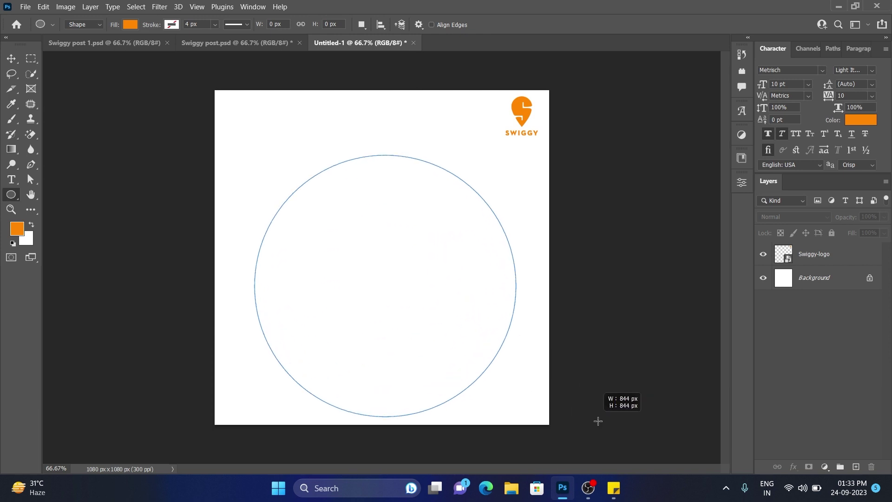
pyautogui.moveTo(411, 306); pyautogui.dragTo(543, 377)
pyautogui.click(12, 59)
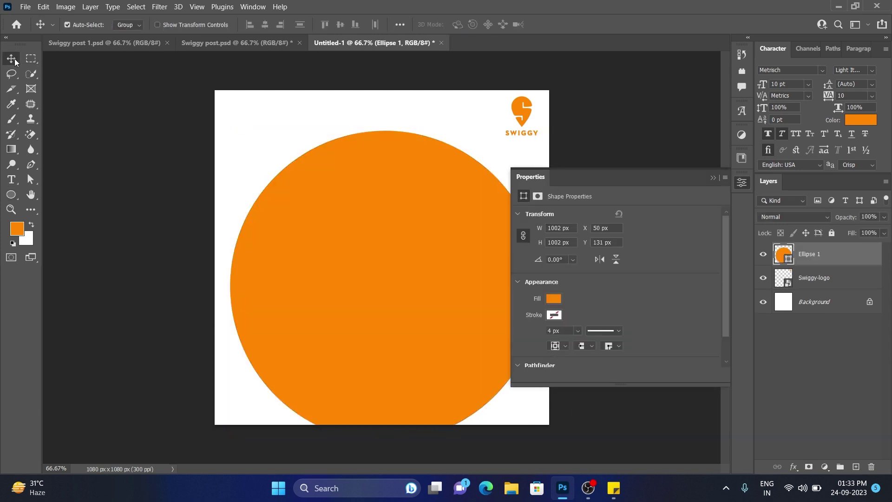
pyautogui.click(714, 177)
pyautogui.moveTo(447, 192); pyautogui.dragTo(444, 331)
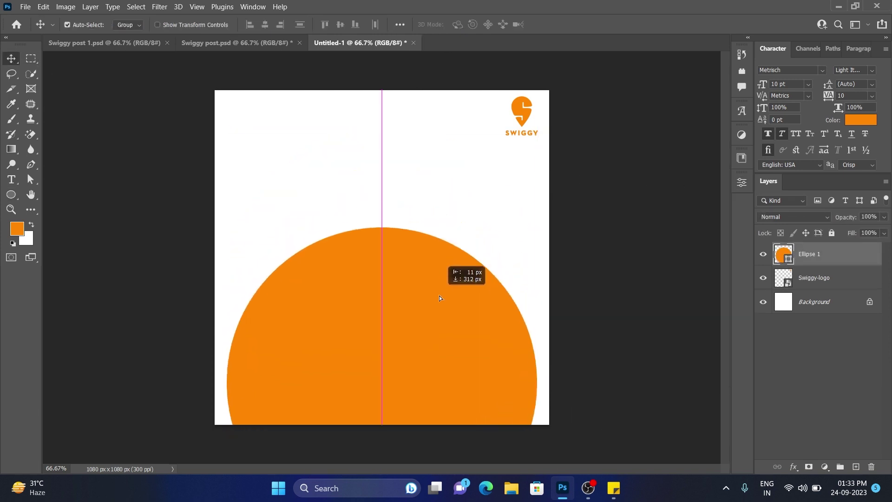
pyautogui.hotkey('ctrl', 't')
pyautogui.moveTo(539, 270); pyautogui.dragTo(585, 228)
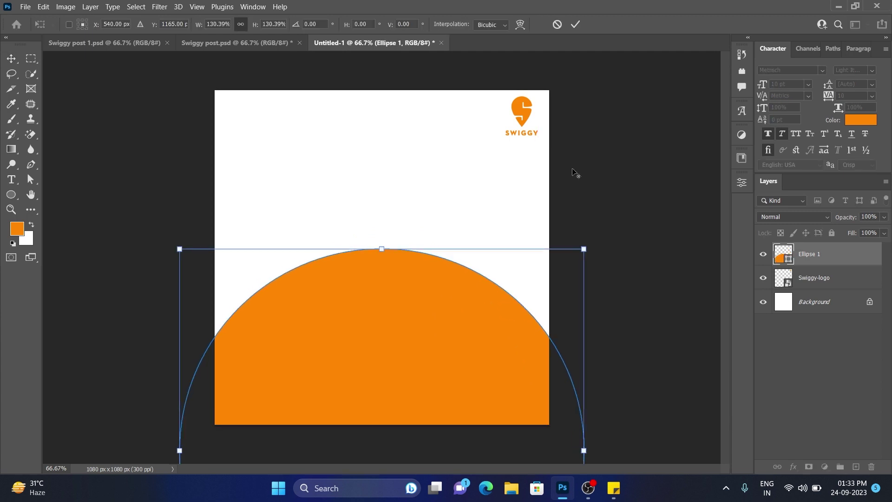
pyautogui.press('Return')
pyautogui.moveTo(485, 270); pyautogui.dragTo(455, 305)
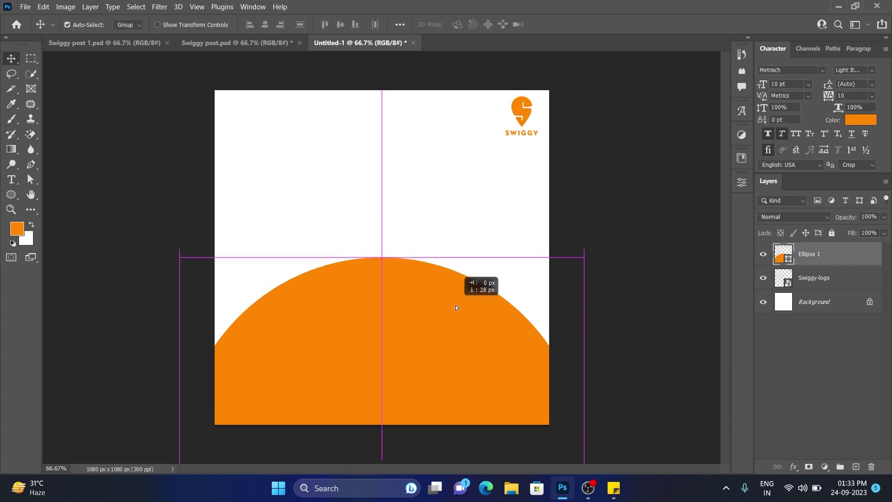
pyautogui.moveTo(514, 298)
pyautogui.mouseDown()
pyautogui.moveTo(409, 300)
pyautogui.moveTo(388, 324)
pyautogui.mouseUp()
pyautogui.click(622, 289)
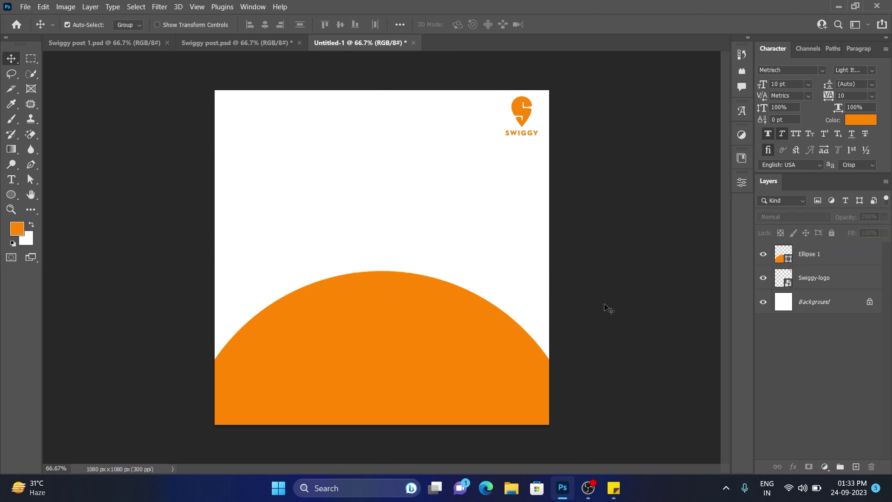
# Step: Fine-tune the positions of the Swiggy logo and the orange circle
pyautogui.click(529, 116)
pyautogui.press('Up')
pyautogui.press('Up')
pyautogui.press('Up')
pyautogui.click(616, 175)
pyautogui.moveTo(523, 112); pyautogui.dragTo(523, 111)
pyautogui.click(610, 183)
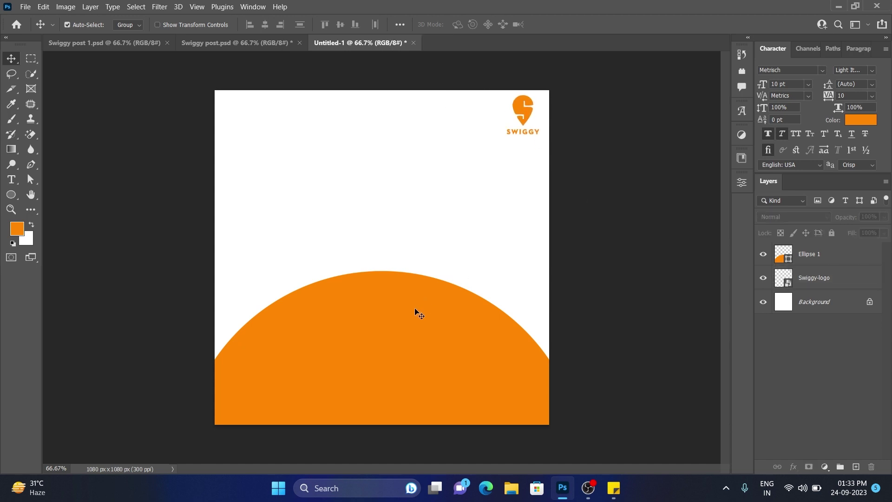
pyautogui.moveTo(416, 311); pyautogui.dragTo(415, 313)
pyautogui.click(646, 263)
pyautogui.moveTo(493, 83); pyautogui.dragTo(544, 135)
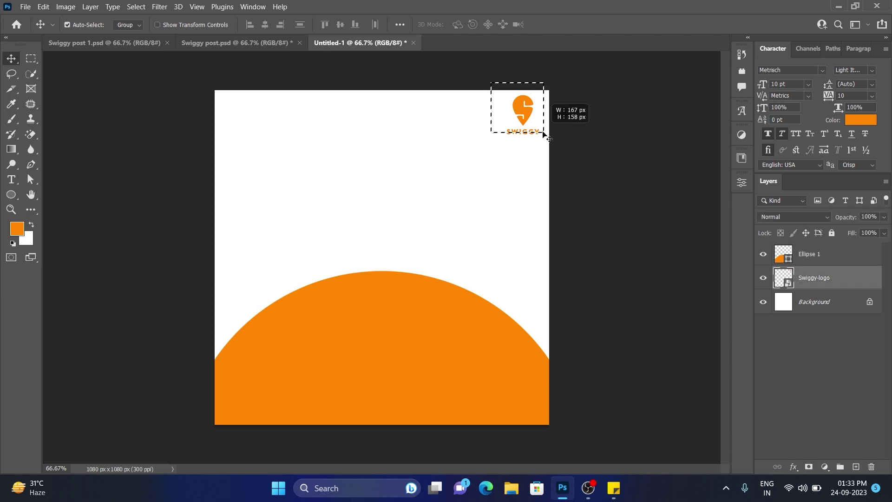
pyautogui.click(577, 149)
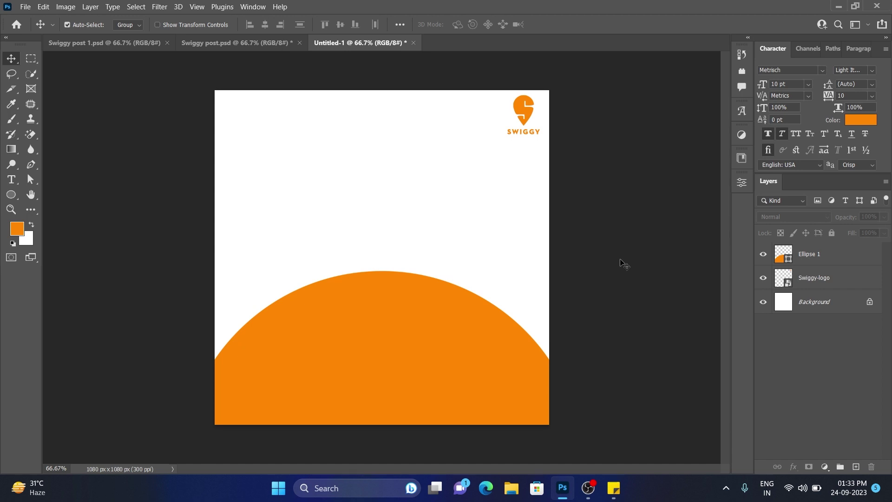
# Step: Place the burger photo slightly enlarged over the orange arc and add an empty layer above the circle
pyautogui.moveTo(624, 264); pyautogui.dragTo(613, 277)
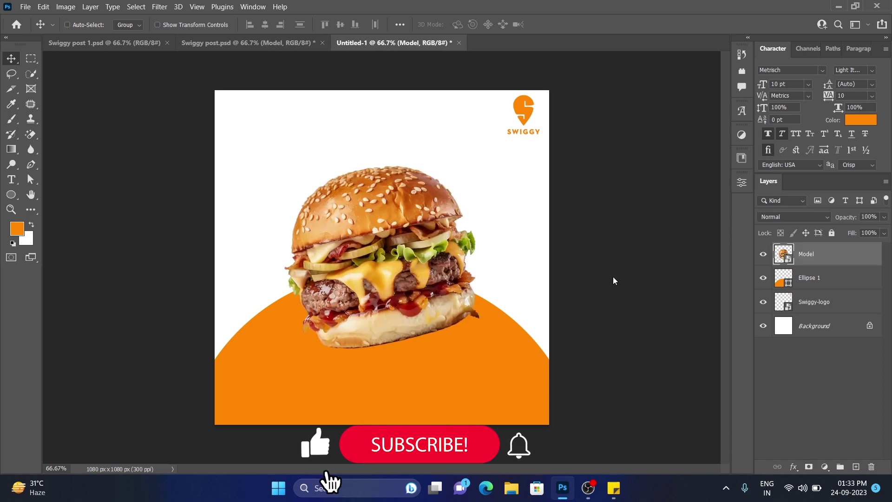
pyautogui.moveTo(431, 291); pyautogui.dragTo(421, 315)
pyautogui.hotkey('ctrl', 't')
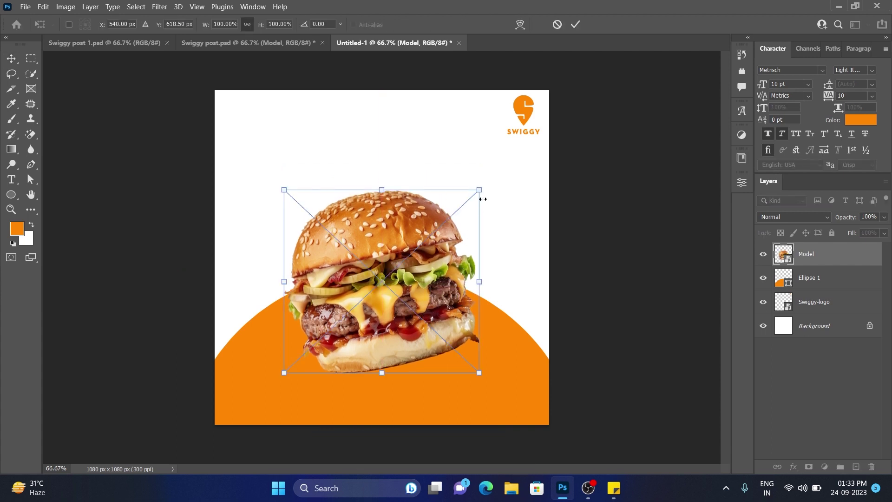
pyautogui.moveTo(481, 192); pyautogui.dragTo(485, 188)
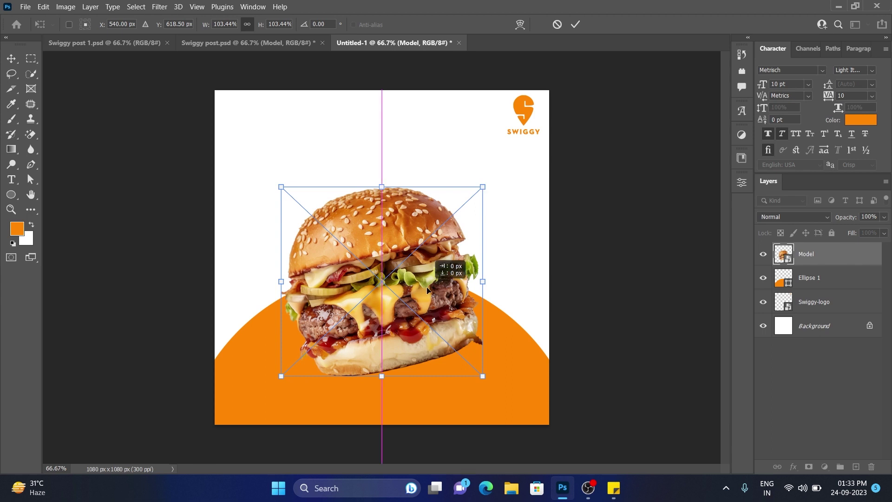
pyautogui.press('Return')
pyautogui.moveTo(426, 325); pyautogui.dragTo(425, 328)
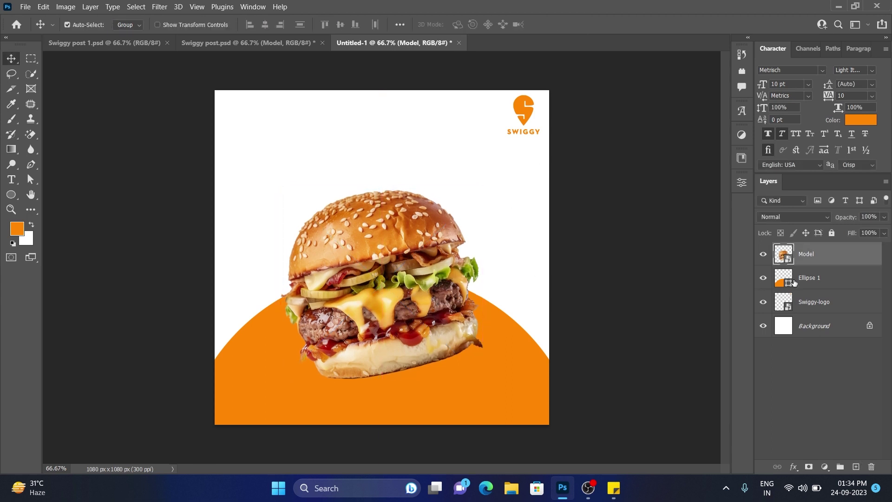
pyautogui.click(822, 279)
pyautogui.click(856, 466)
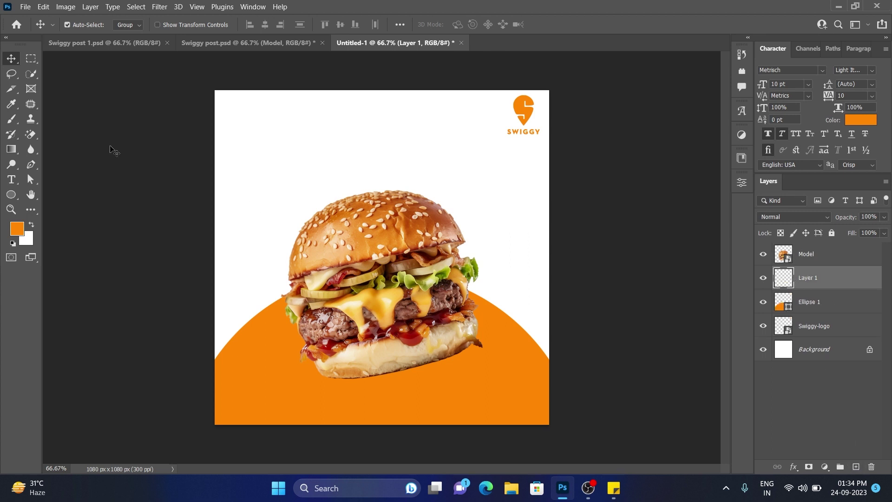
# Step: Paint a large soft black dab, squash and skew it into a burger shadow at 62% opacity
pyautogui.click(14, 119)
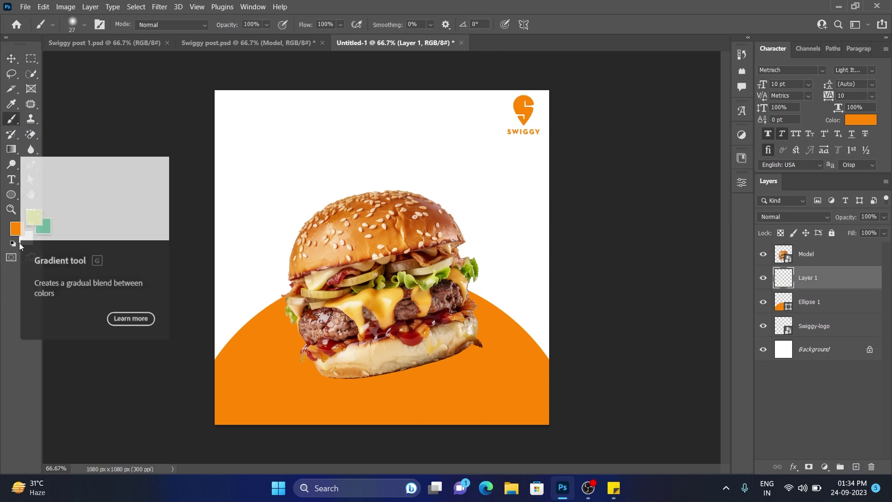
pyautogui.press('d')
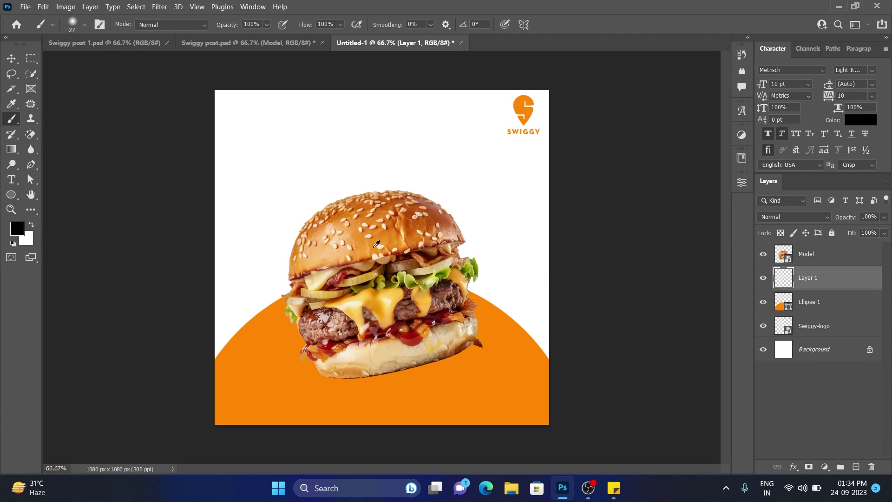
pyautogui.keyDown('alt'); pyautogui.rightClick(378, 245); pyautogui.keyUp('alt')
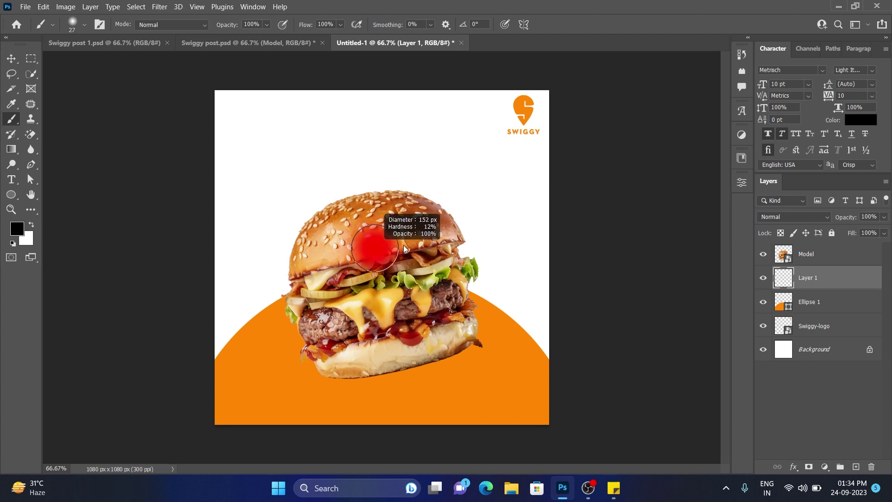
pyautogui.moveTo(413, 249); pyautogui.dragTo(453, 261)
pyautogui.click(400, 308)
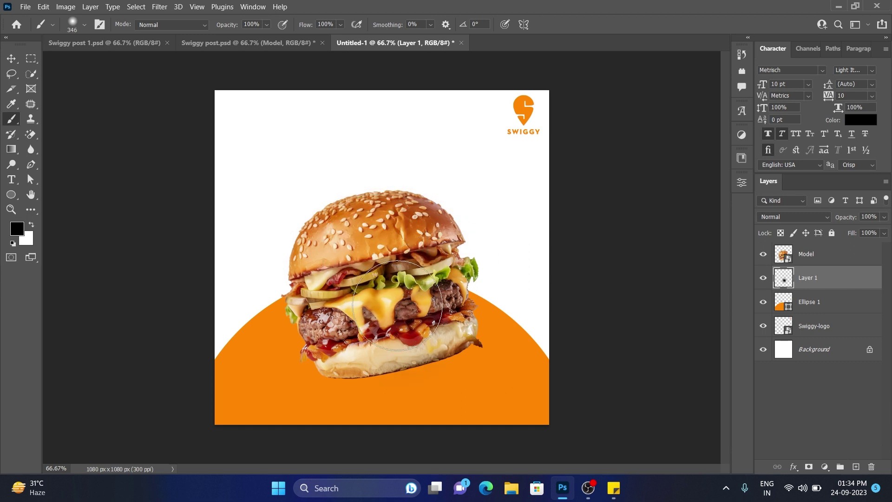
pyautogui.click(11, 57)
pyautogui.hotkey('ctrl', 't')
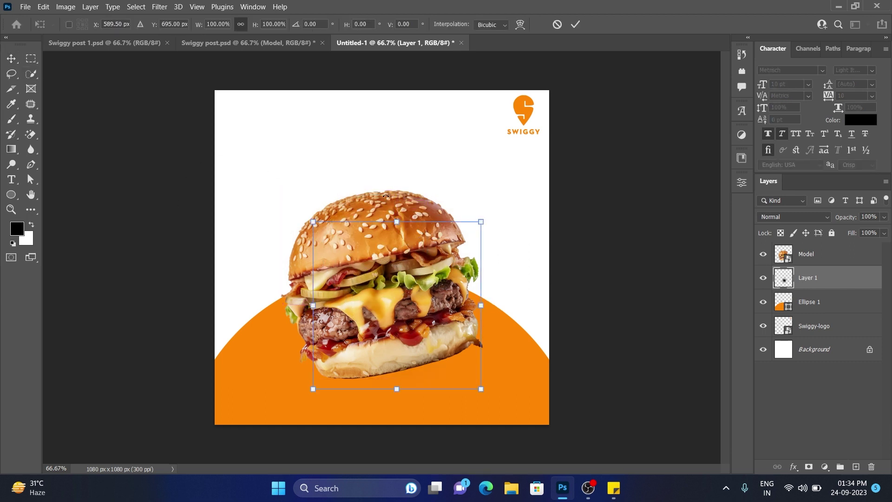
pyautogui.moveTo(396, 221); pyautogui.dragTo(415, 381)
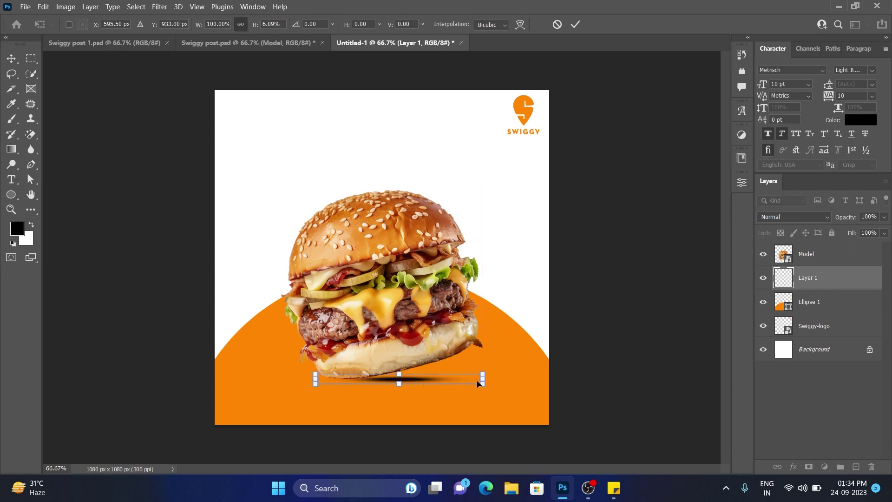
pyautogui.moveTo(483, 373)
pyautogui.mouseDown()
pyautogui.moveTo(484, 383)
pyautogui.moveTo(495, 378)
pyautogui.moveTo(502, 347)
pyautogui.mouseUp()
pyautogui.click(576, 24)
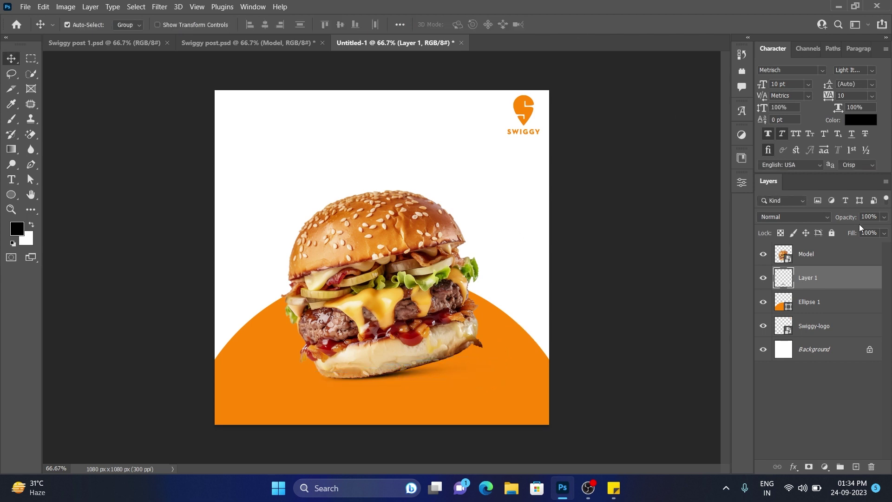
pyautogui.moveTo(853, 218); pyautogui.dragTo(830, 217)
# Step: Lower and lock the orange semicircle layer, then nudge the burger layers right and down
pyautogui.keyDown('ctrl'); pyautogui.click(515, 377); pyautogui.keyUp('ctrl')
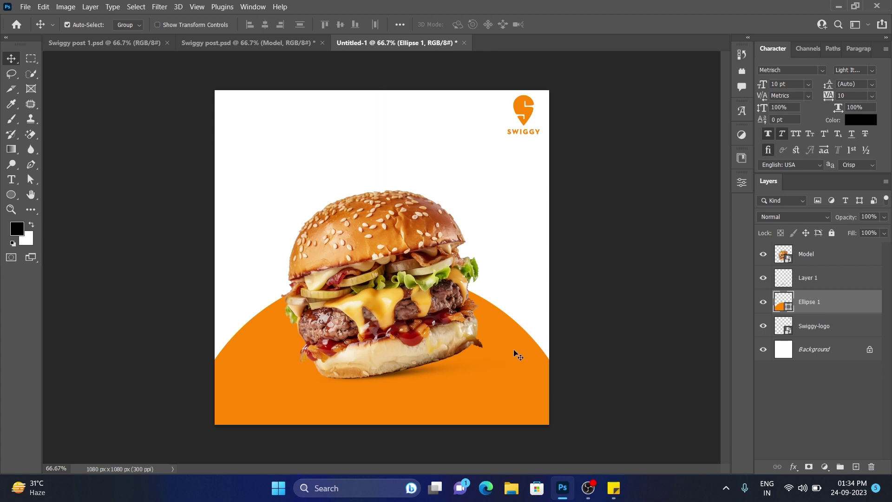
pyautogui.moveTo(514, 353); pyautogui.dragTo(517, 359)
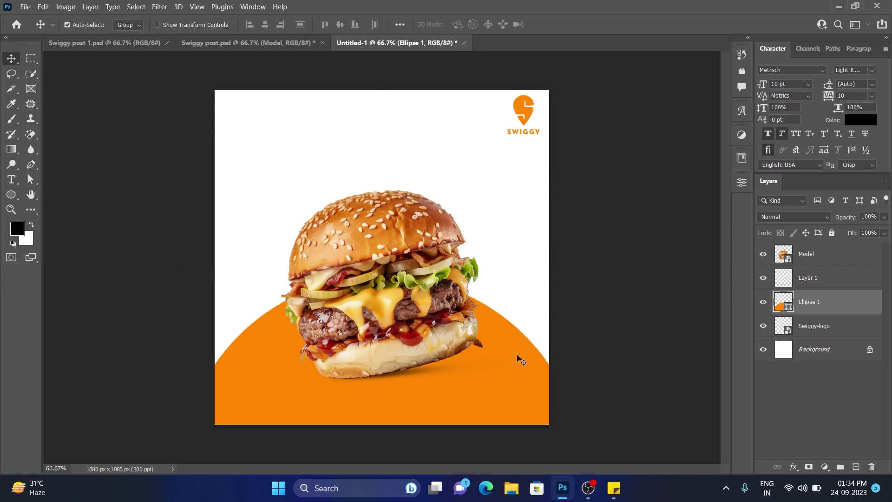
pyautogui.click(831, 232)
pyautogui.moveTo(380, 168); pyautogui.dragTo(406, 392)
pyautogui.moveTo(405, 354); pyautogui.dragTo(409, 356)
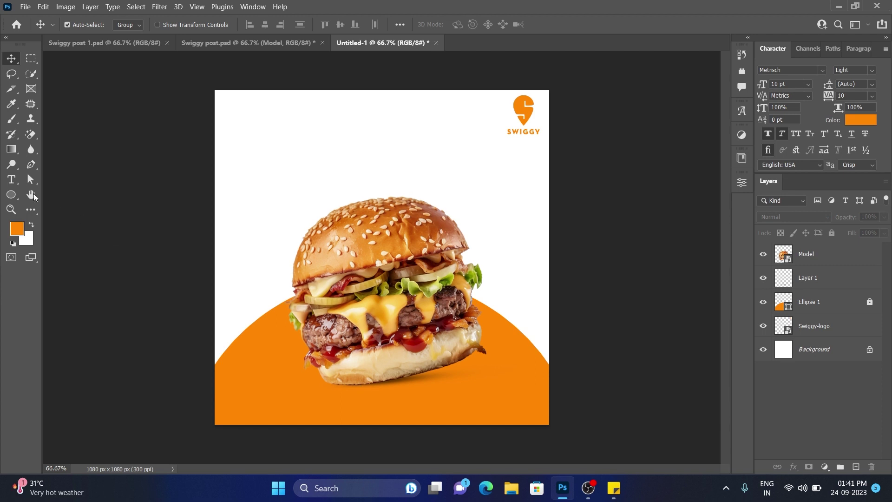
# Step: Add orange #ff8702 text 'Make every' near the top centre of the ad
pyautogui.click(11, 180)
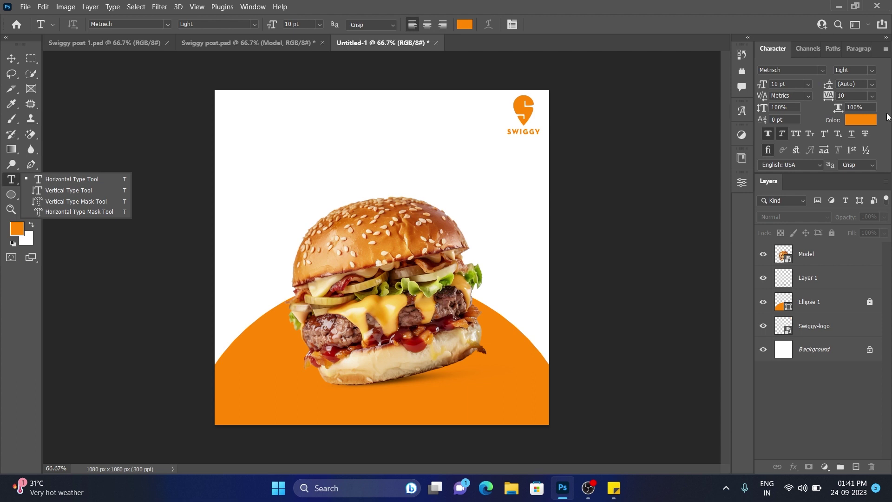
pyautogui.click(868, 121)
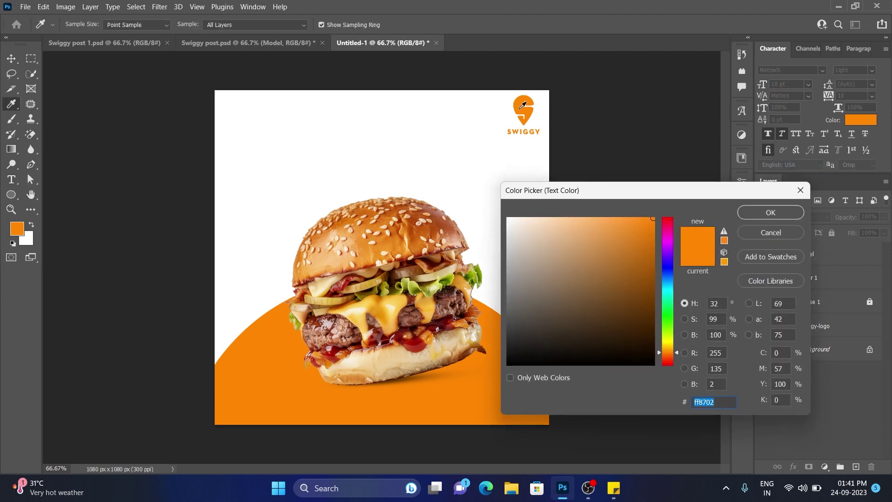
pyautogui.click(756, 213)
pyautogui.click(365, 145)
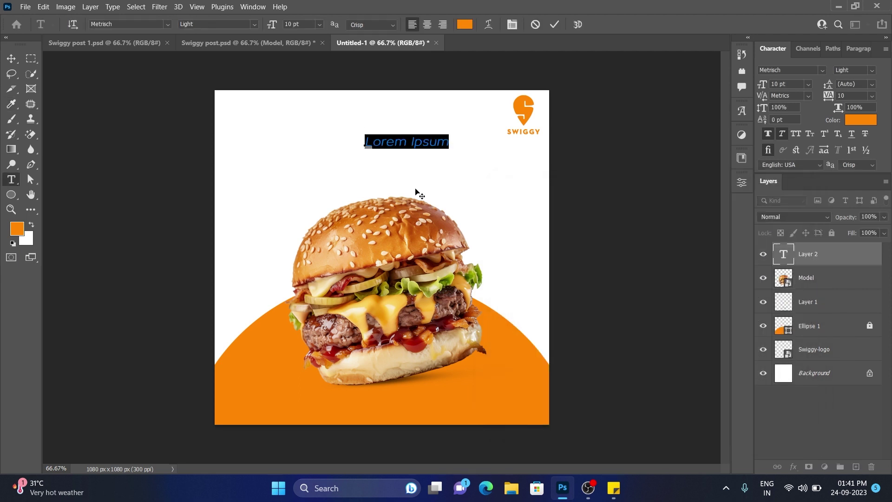
pyautogui.write('Make every')
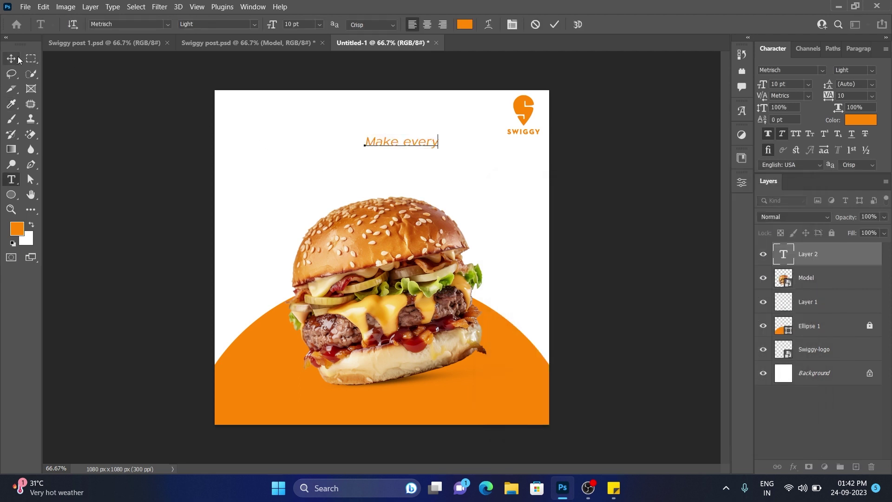
pyautogui.click(11, 58)
pyautogui.click(604, 179)
pyautogui.click(614, 488)
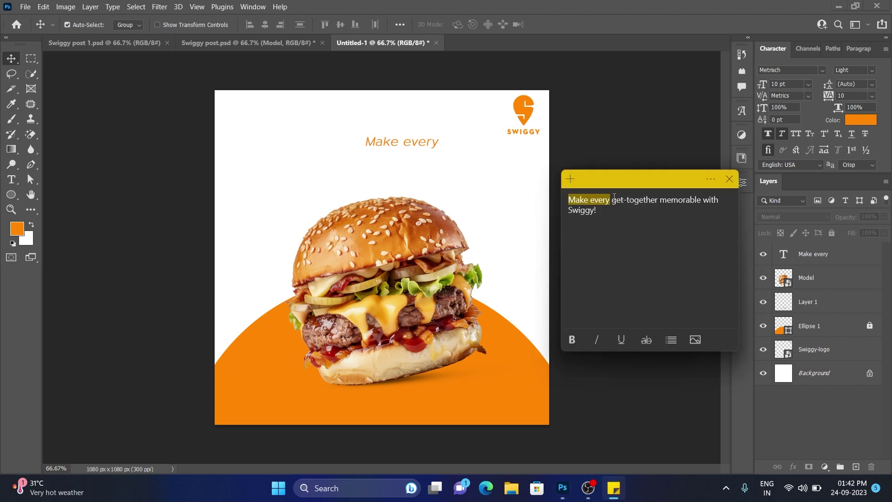
# Step: Check the tagline 'Make every get-together memorable with Swiggy!' in the sticky note, then return to Photoshop
pyautogui.click(600, 212)
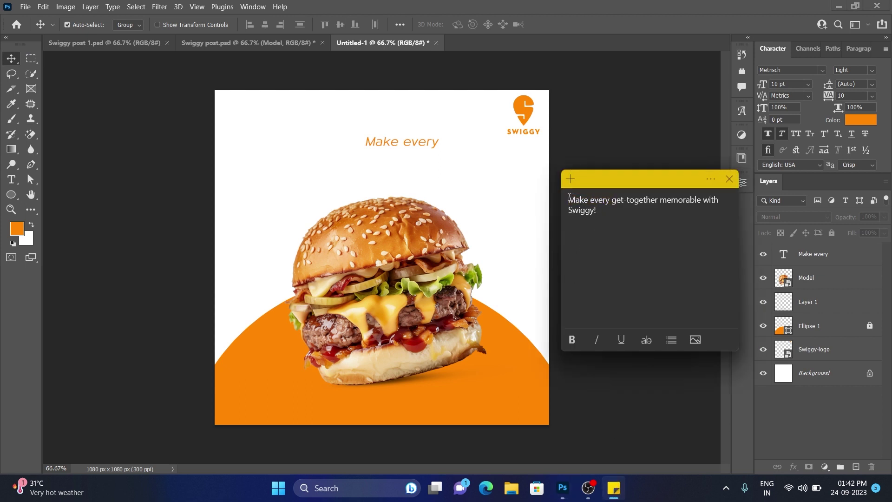
pyautogui.moveTo(568, 197); pyautogui.dragTo(608, 199)
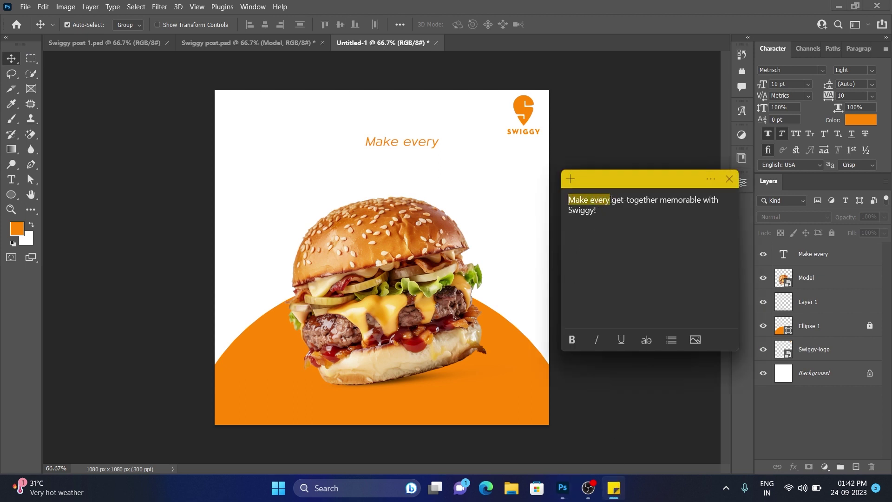
pyautogui.click(617, 213)
pyautogui.moveTo(608, 203)
pyautogui.mouseDown()
pyautogui.moveTo(568, 200)
pyautogui.moveTo(653, 204)
pyautogui.mouseUp()
pyautogui.click(673, 220)
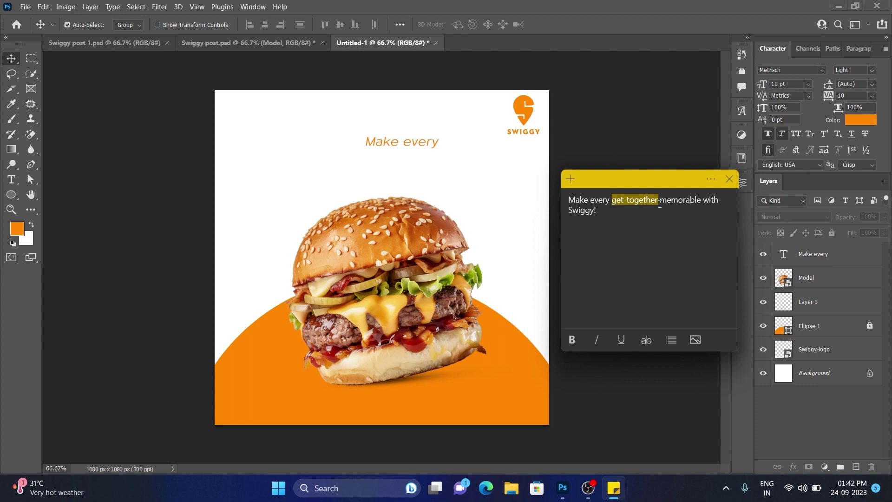
pyautogui.click(461, 154)
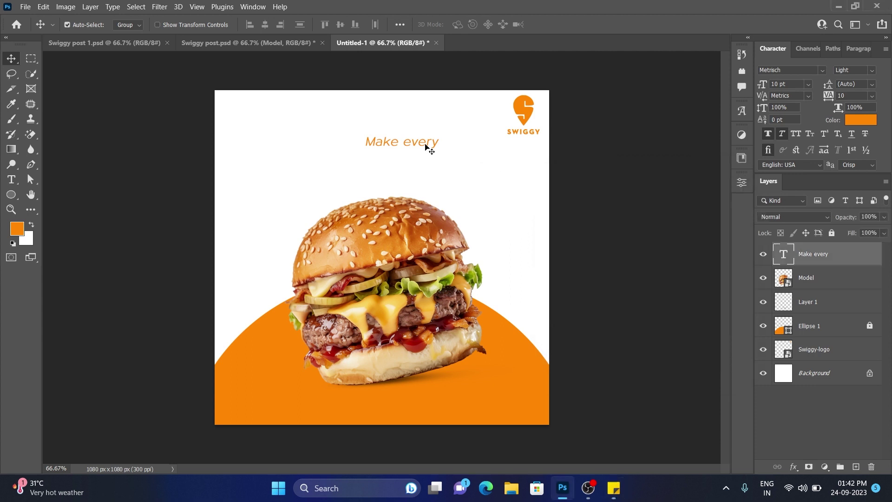
# Step: Duplicate the Make every line, retype it as 'get-together', and centre it below
pyautogui.moveTo(428, 146); pyautogui.dragTo(411, 132)
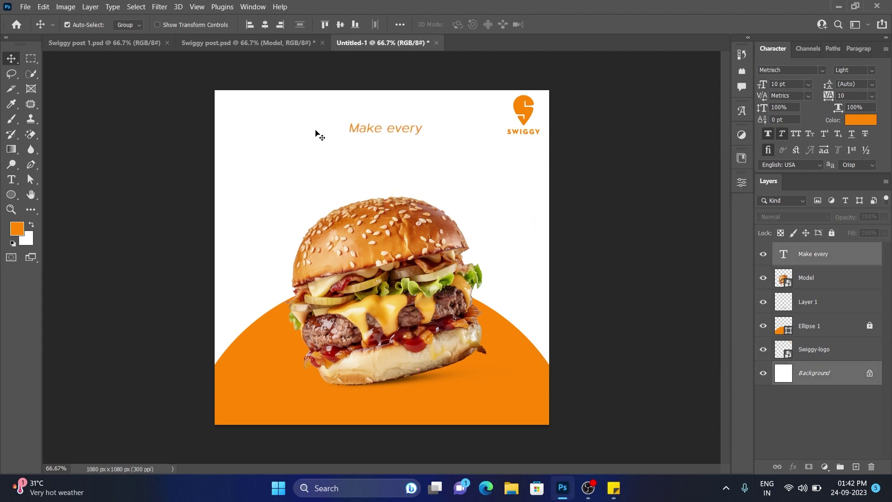
pyautogui.click(265, 24)
pyautogui.click(405, 131)
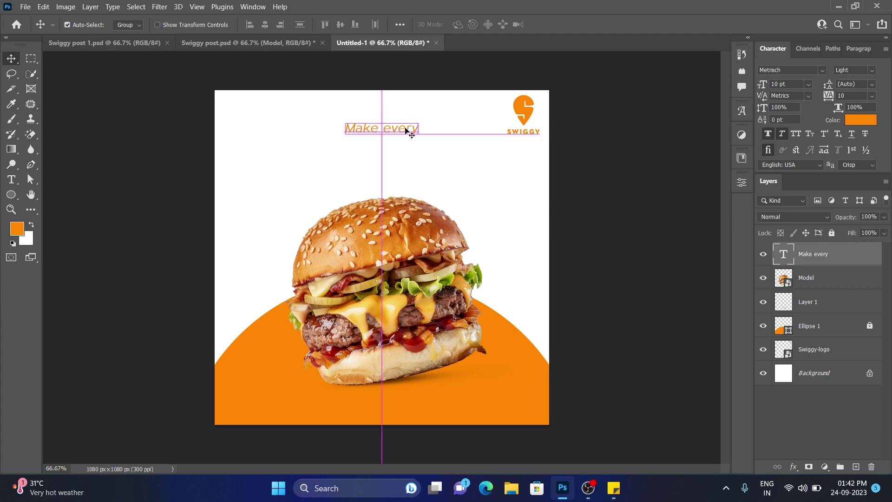
pyautogui.moveTo(401, 134); pyautogui.dragTo(402, 146)
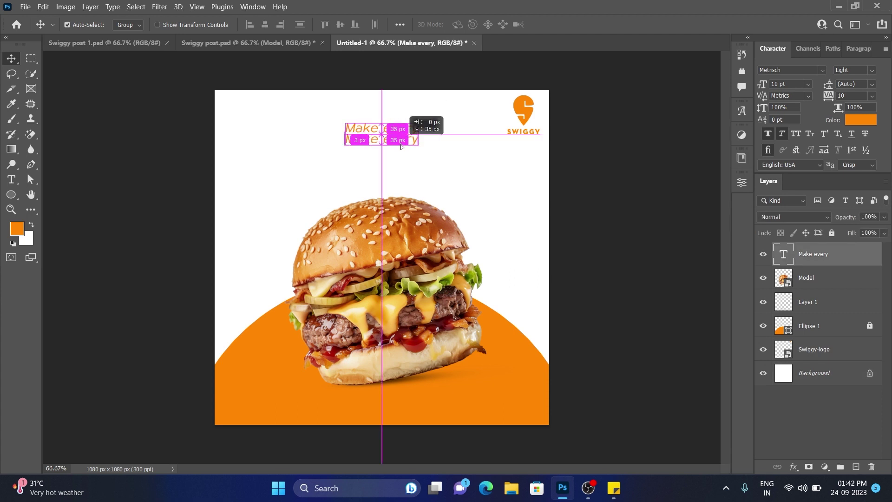
pyautogui.doubleClick(401, 146)
pyautogui.write('get-together')
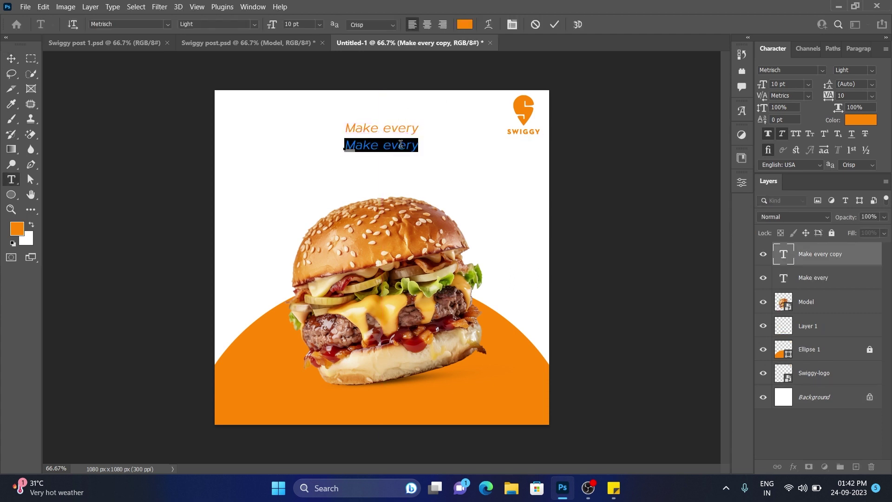
pyautogui.click(555, 24)
pyautogui.press('v')
pyautogui.moveTo(422, 149)
pyautogui.mouseDown()
pyautogui.moveTo(413, 150)
pyautogui.moveTo(448, 134)
pyautogui.mouseUp()
# Step: Enlarge get-together and Make every (about 120%), then raise both lines slightly
pyautogui.hotkey('ctrl', 't')
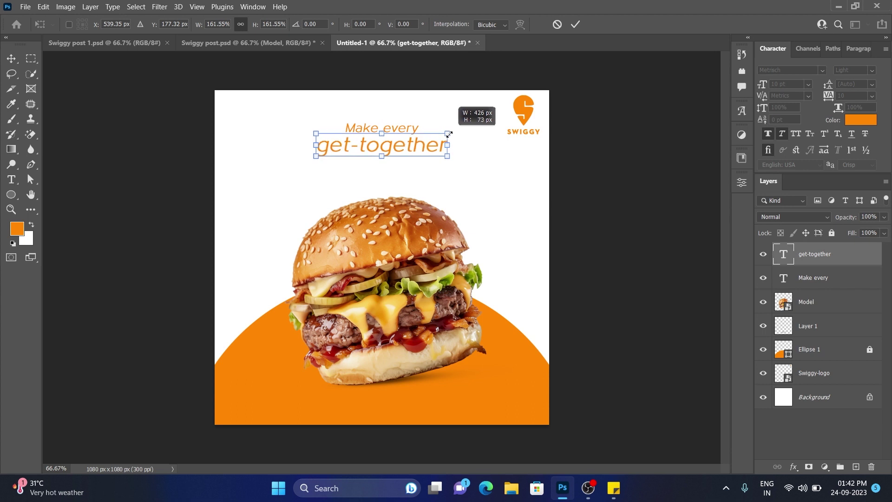
pyautogui.click(575, 24)
pyautogui.keyDown('ctrl'); pyautogui.click(395, 132); pyautogui.keyUp('ctrl')
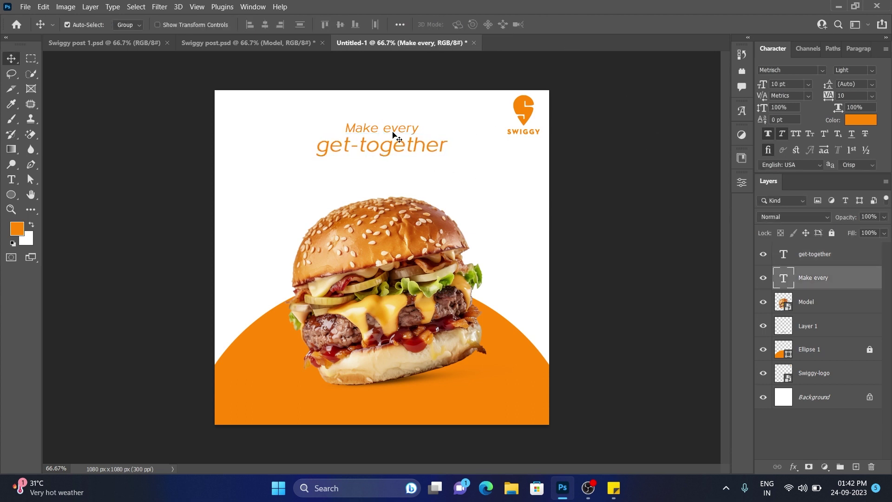
pyautogui.hotkey('ctrl', 't')
pyautogui.moveTo(418, 122); pyautogui.dragTo(425, 119)
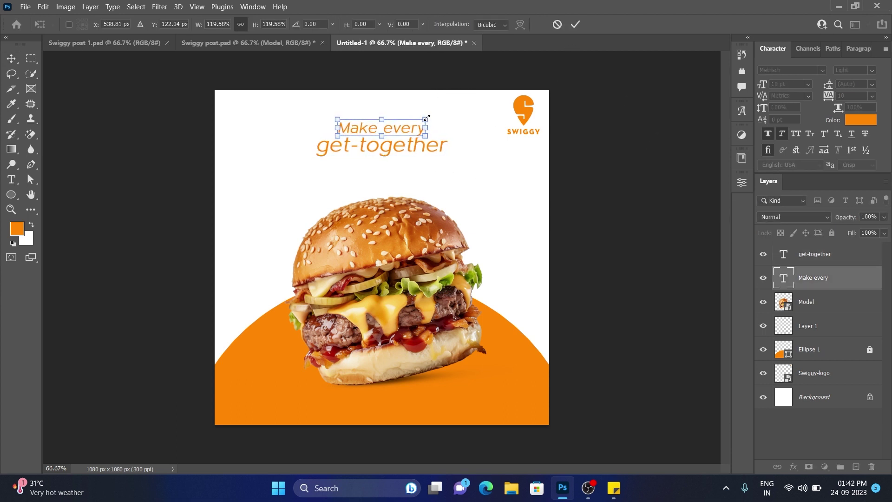
pyautogui.click(576, 24)
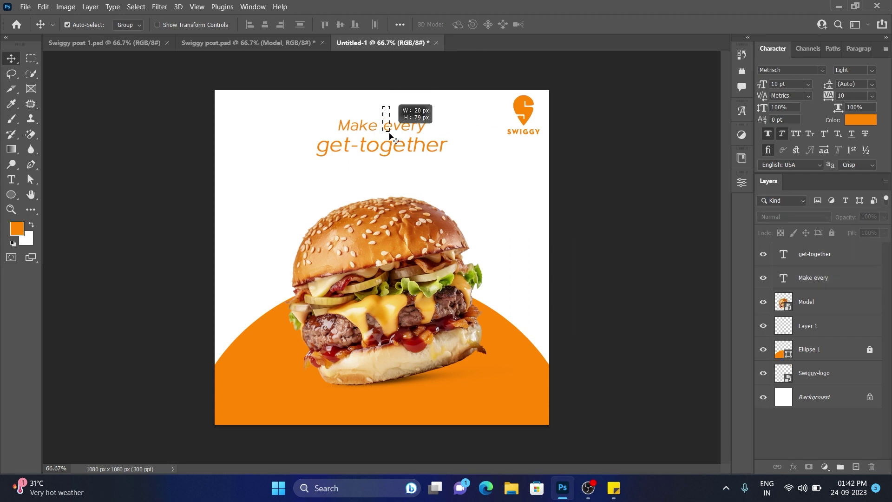
pyautogui.keyDown('shift'); pyautogui.click(393, 153); pyautogui.keyUp('shift')
pyautogui.moveTo(393, 152); pyautogui.dragTo(393, 148)
pyautogui.click(466, 170)
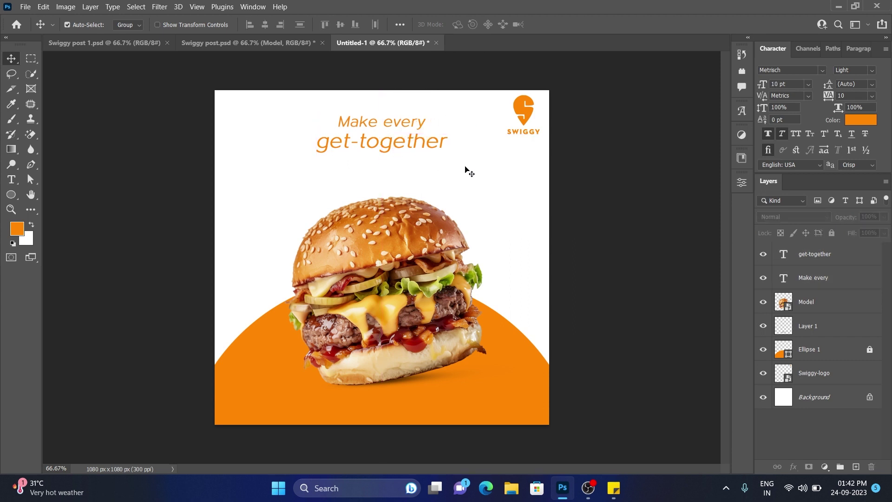
pyautogui.keyDown('alt'); pyautogui.moveTo(394, 125); pyautogui.dragTo(391, 170); pyautogui.keyUp('alt')
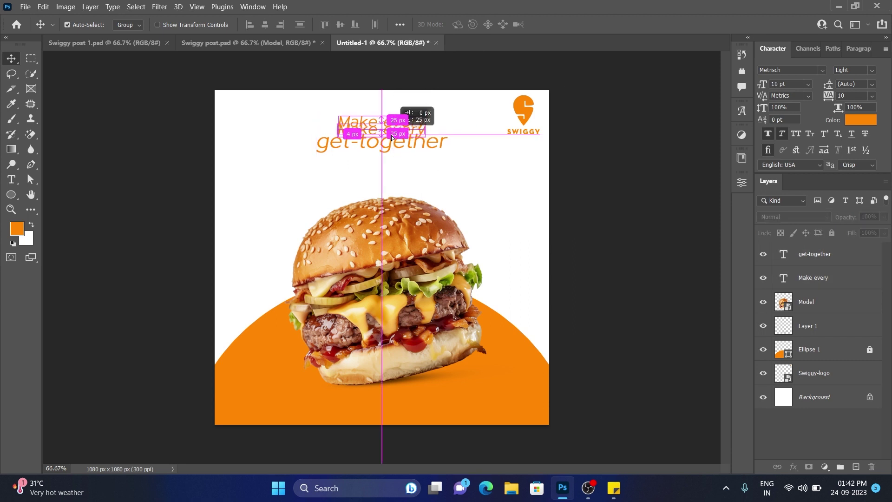
# Step: Copy 'memorable' from the sticky note into the duplicated line below get-together
pyautogui.doubleClick(392, 167)
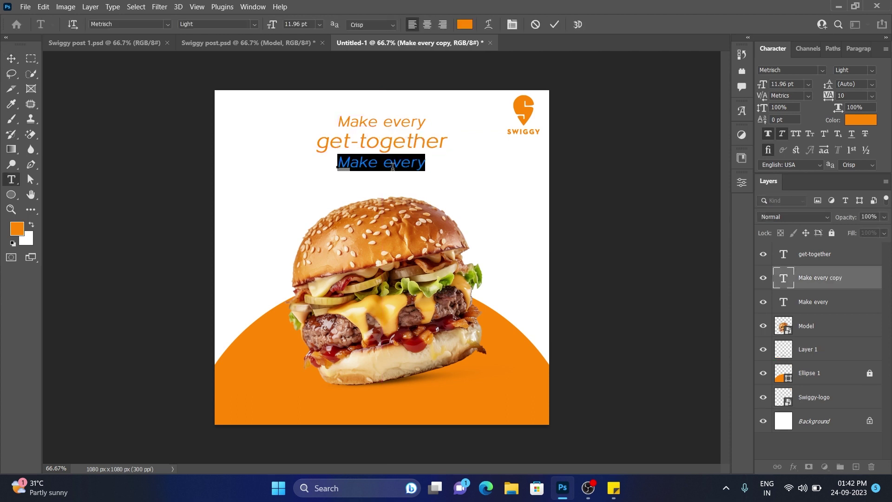
pyautogui.click(618, 499)
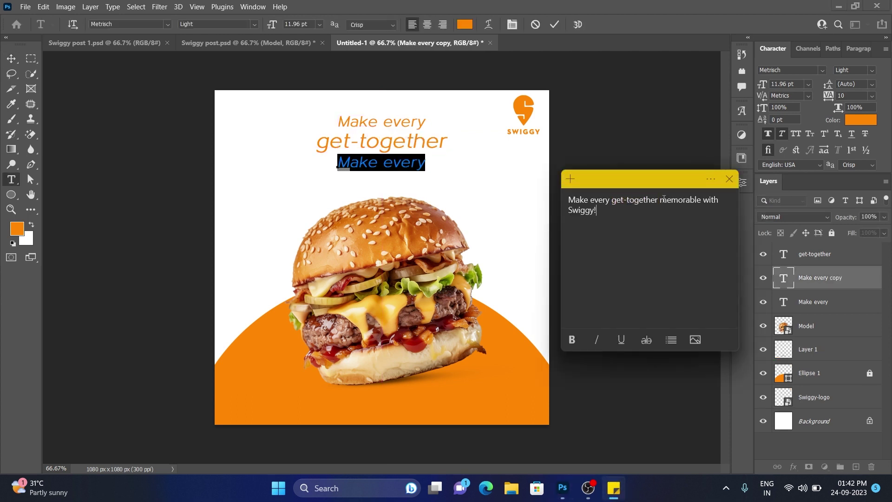
pyautogui.moveTo(668, 201); pyautogui.dragTo(701, 203)
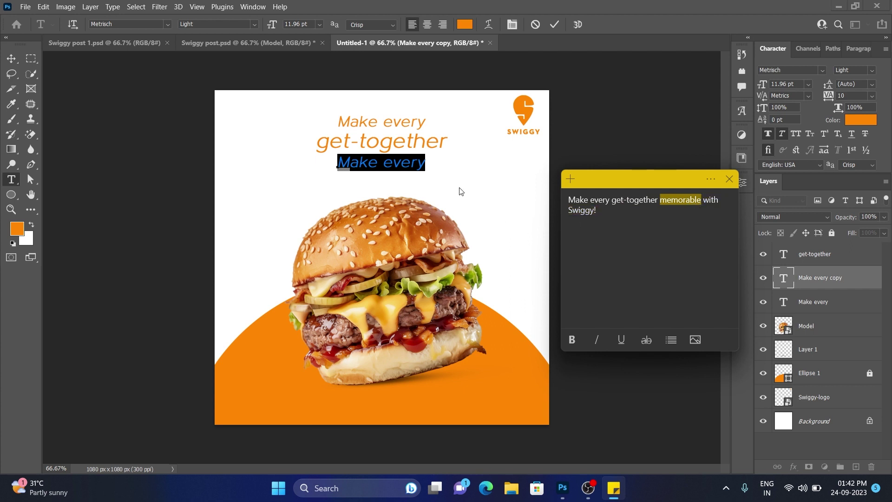
pyautogui.press('Right')
pyautogui.hotkey('ctrl', 'shift', 'Left')
pyautogui.hotkey('ctrl', 'c')
pyautogui.hotkey('alt', 'Tab')
pyautogui.hotkey('ctrl', 'v')
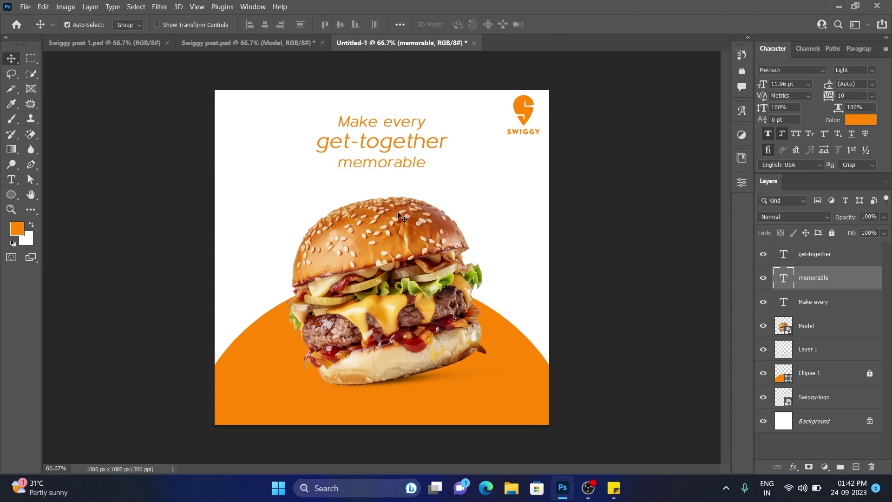
# Step: Shrink get-together slightly, enlarge memorable to about 120%, and duplicate Make every below it
pyautogui.keyDown('ctrl'); pyautogui.click(442, 148); pyautogui.keyUp('ctrl')
pyautogui.hotkey('ctrl', 't')
pyautogui.moveTo(448, 154); pyautogui.dragTo(343, 158)
pyautogui.click(582, 17)
pyautogui.hotkey('ctrl', 't')
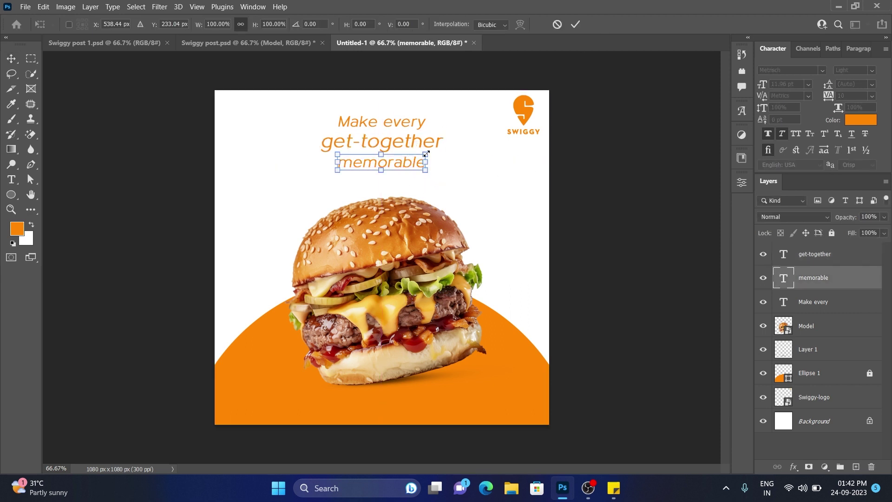
pyautogui.moveTo(427, 152); pyautogui.dragTo(435, 151)
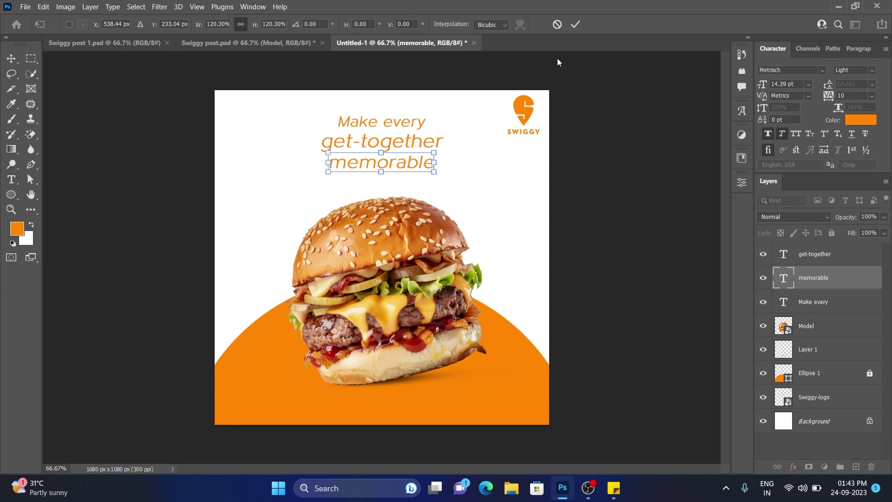
pyautogui.click(576, 23)
pyautogui.click(599, 181)
pyautogui.moveTo(401, 129); pyautogui.dragTo(399, 185)
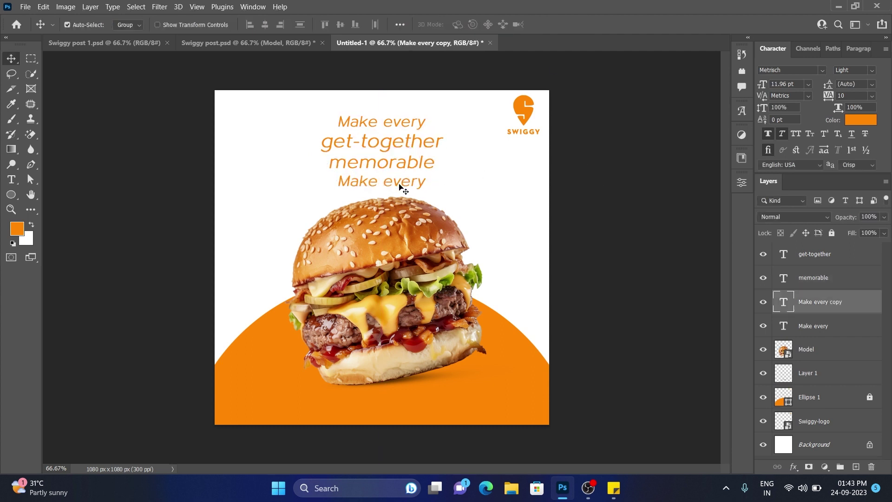
# Step: Paste 'with Swiggy!' from the sticky note into the new line, centred under memorable
pyautogui.doubleClick(399, 186)
pyautogui.click(614, 488)
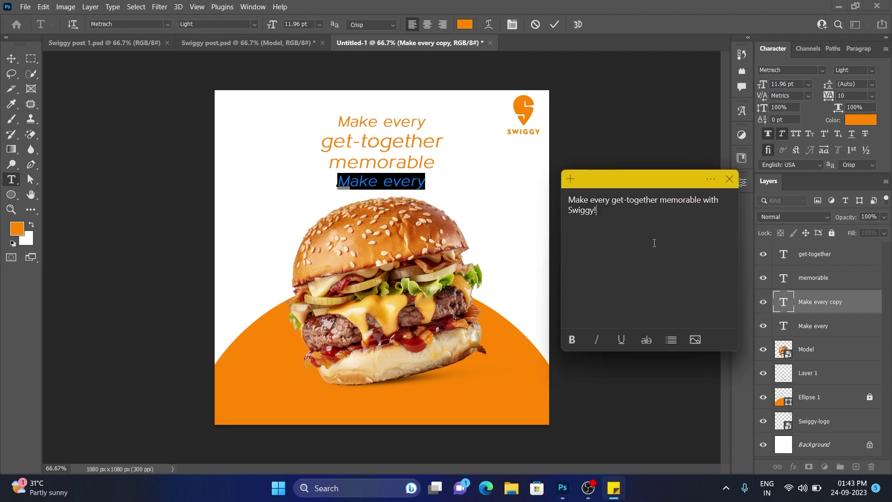
pyautogui.moveTo(703, 200); pyautogui.dragTo(715, 213)
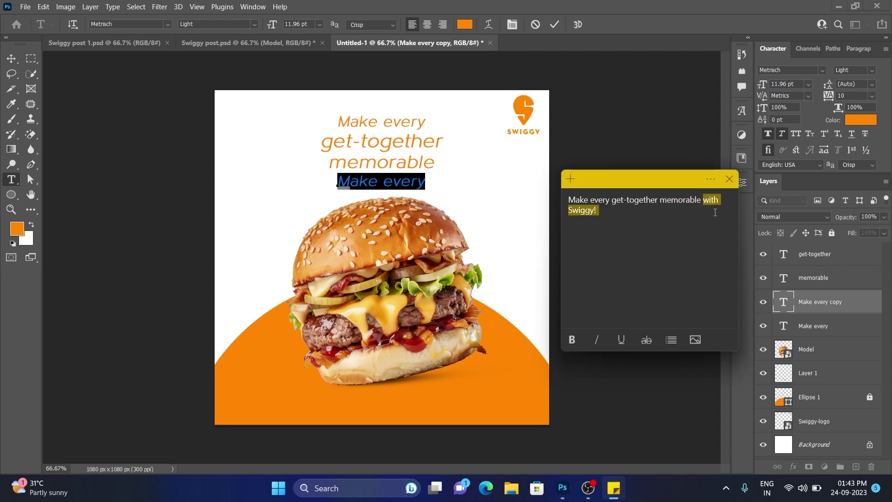
pyautogui.hotkey('alt', 'Tab')
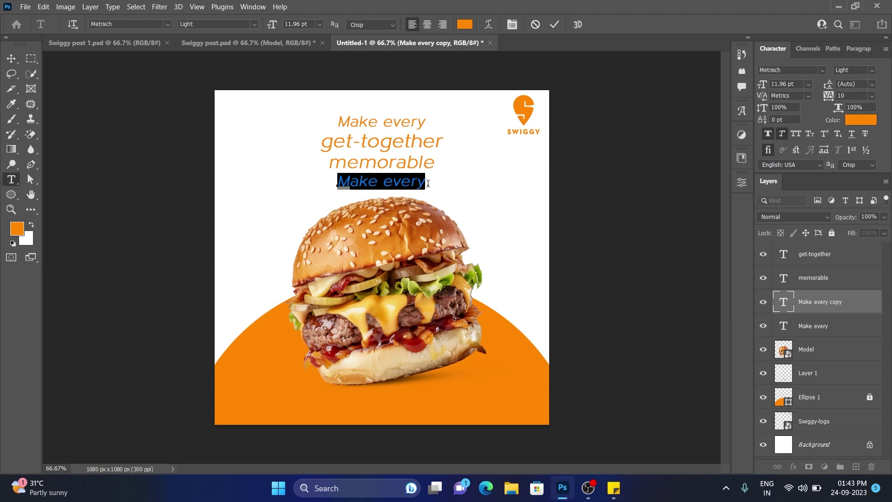
pyautogui.hotkey('ctrl', 'v')
pyautogui.click(555, 28)
pyautogui.press('v')
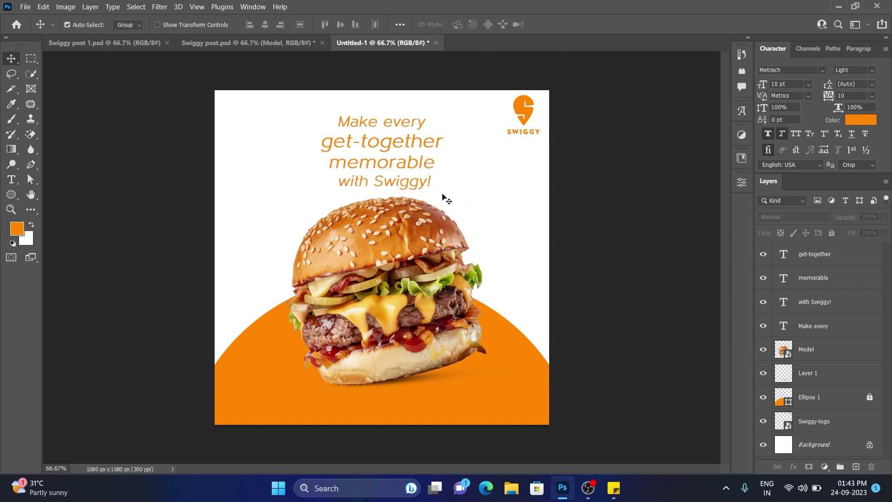
pyautogui.moveTo(412, 183); pyautogui.dragTo(410, 182)
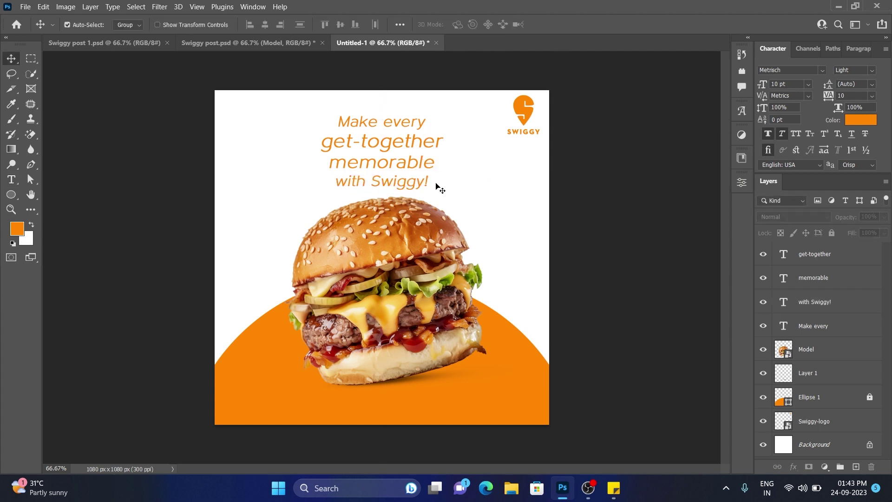
# Step: Shift all four tagline lines up, raising Make every and get-together about 10 px more
pyautogui.moveTo(388, 113); pyautogui.dragTo(388, 188)
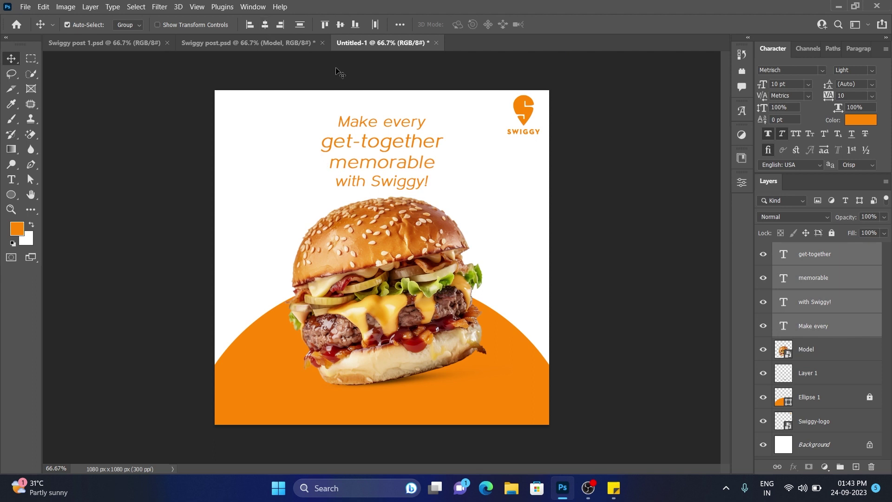
pyautogui.moveTo(401, 145); pyautogui.dragTo(410, 150)
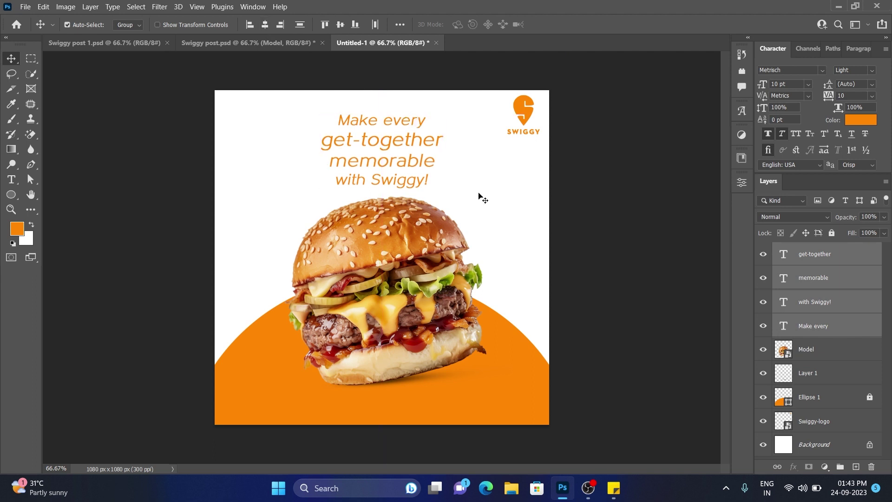
pyautogui.hotkey('shift', 'Up')
pyautogui.moveTo(343, 145)
pyautogui.mouseDown()
pyautogui.moveTo(475, 176)
pyautogui.moveTo(466, 172)
pyautogui.mouseUp()
pyautogui.click(454, 197)
# Step: Draw a black-filled rectangle over the word memorable
pyautogui.click(312, 170)
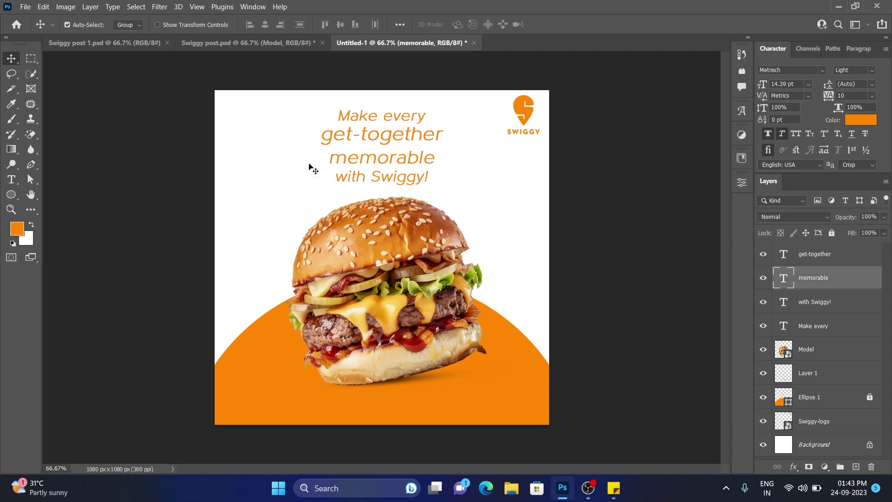
pyautogui.click(11, 195)
pyautogui.click(56, 191)
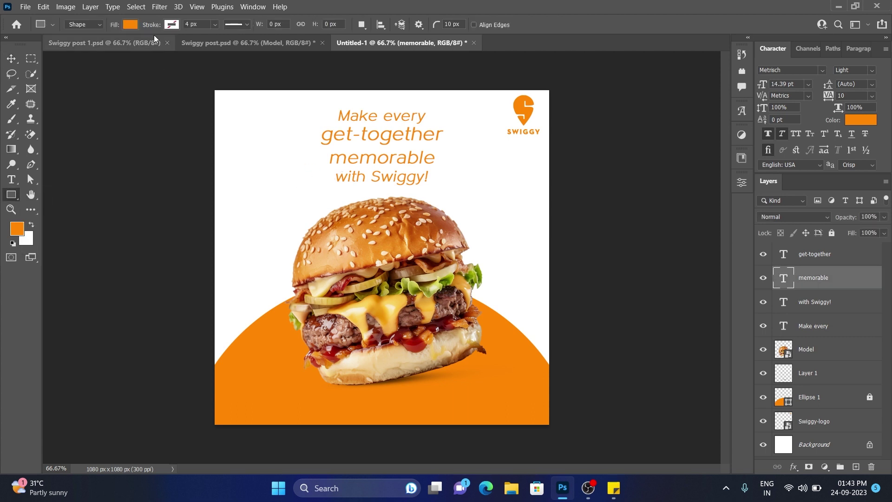
pyautogui.click(130, 24)
pyautogui.click(88, 86)
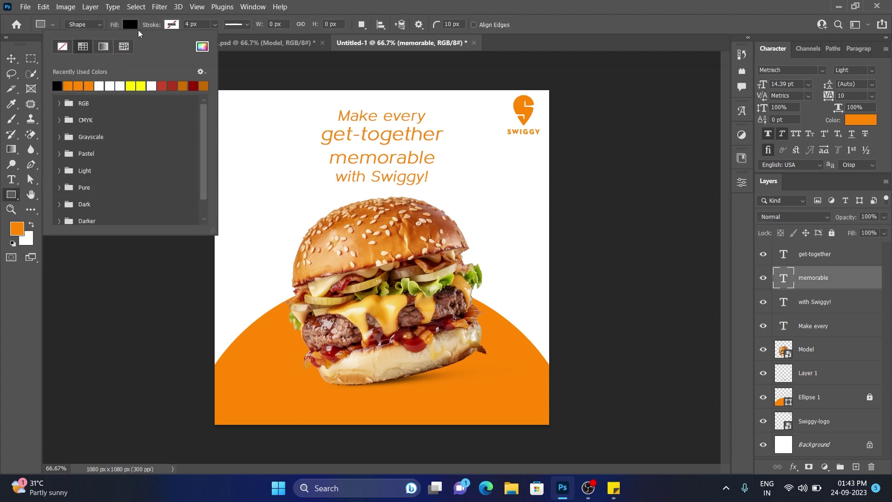
pyautogui.click(131, 24)
pyautogui.moveTo(320, 149); pyautogui.dragTo(439, 167)
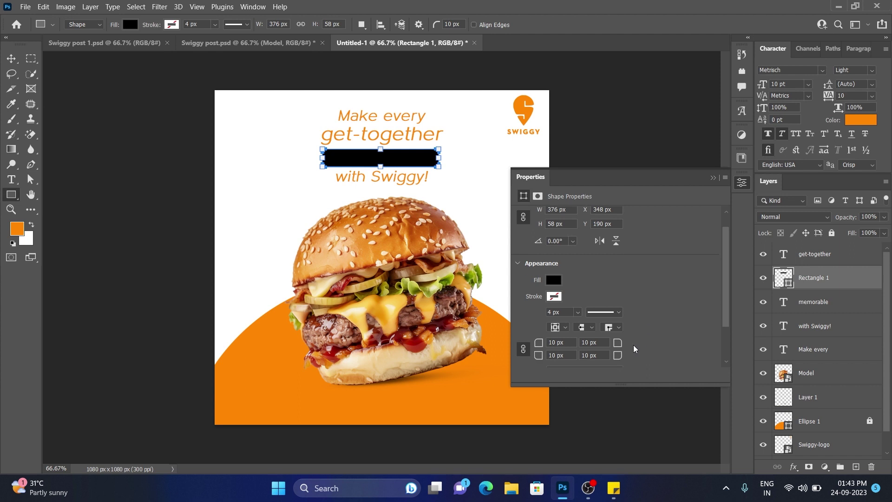
# Step: Set the rectangle's corner radii to 0 px and move it beneath the memorable layer
pyautogui.write('0')
pyautogui.press('Return')
pyautogui.press('v')
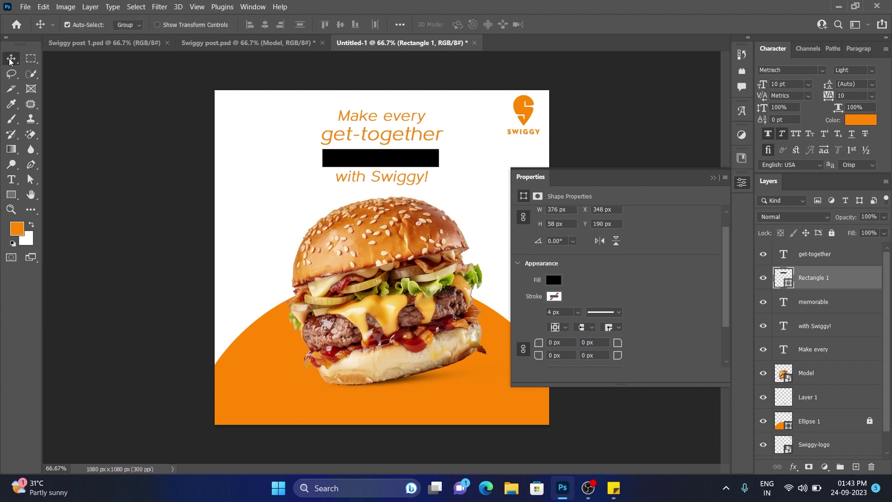
pyautogui.click(713, 177)
pyautogui.moveTo(820, 279); pyautogui.dragTo(826, 358)
pyautogui.click(431, 162)
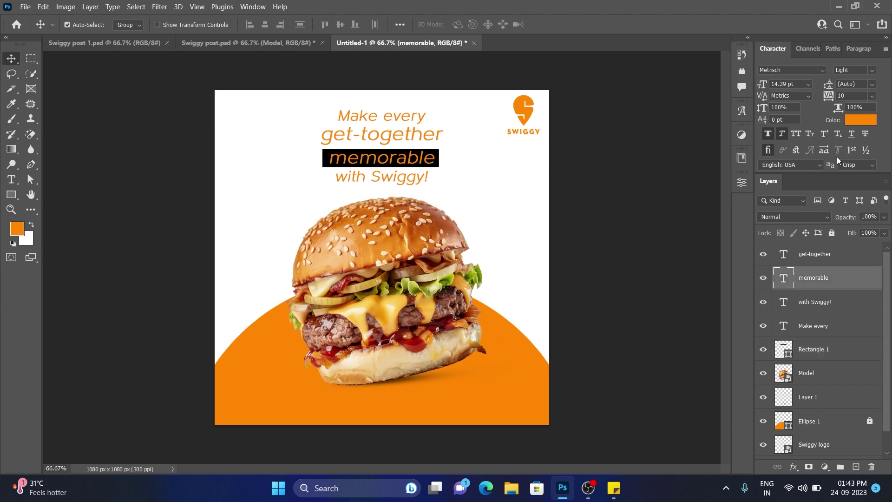
# Step: Make the memorable text white (ffffff)
pyautogui.click(871, 122)
pyautogui.doubleClick(707, 401)
pyautogui.write('ffffff')
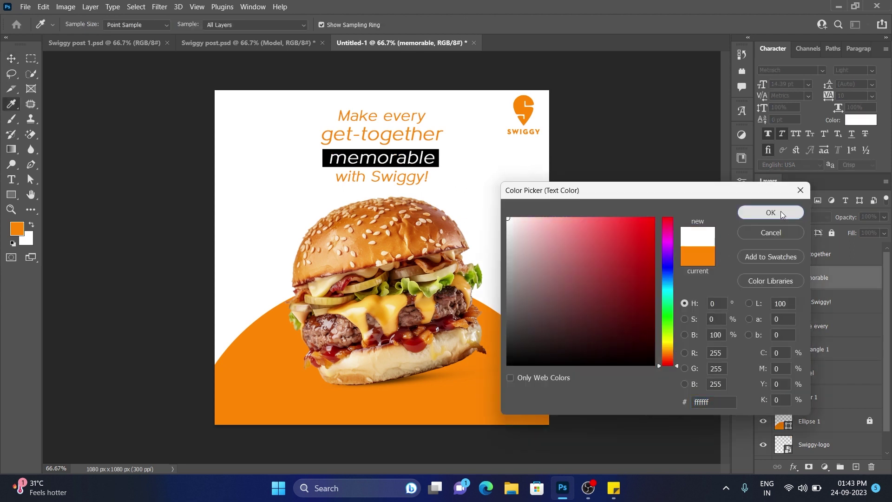
pyautogui.click(770, 212)
# Step: Duplicate memorable's black bar down behind with Swiggy! and narrow it to fit
pyautogui.click(438, 151)
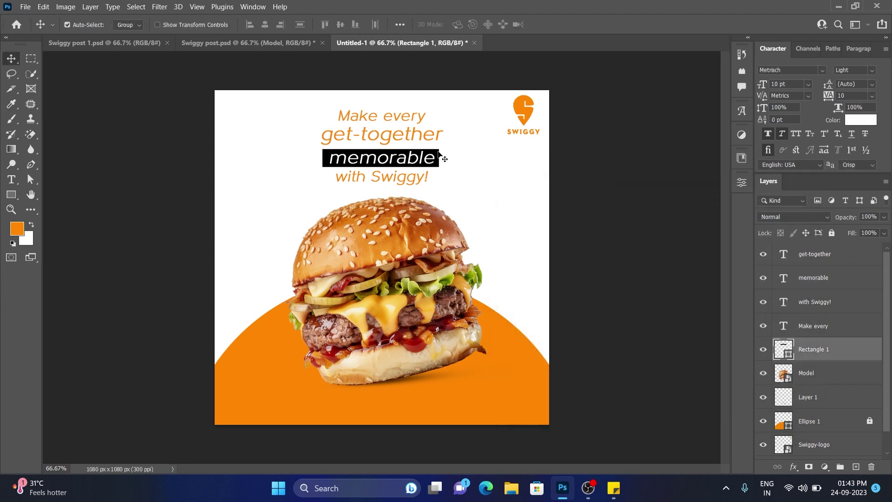
pyautogui.keyDown('alt'); pyautogui.moveTo(439, 154); pyautogui.dragTo(441, 177); pyautogui.keyUp('alt')
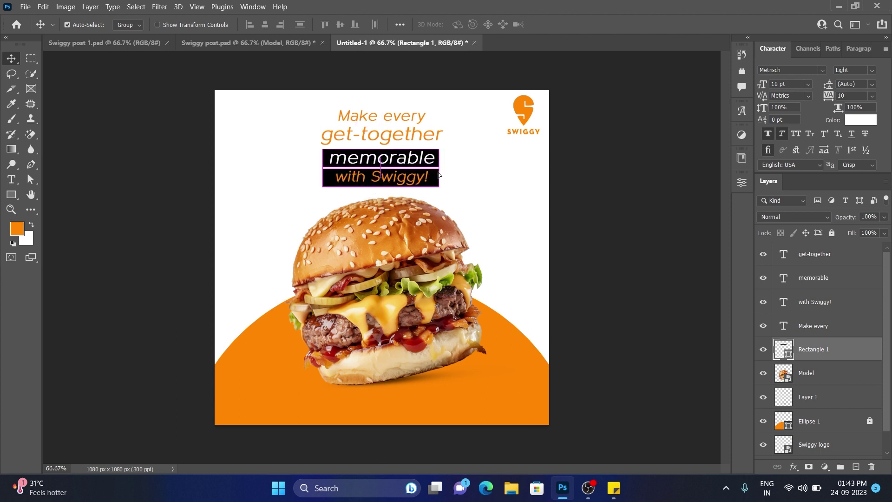
pyautogui.press('Up')
pyautogui.press('Up')
pyautogui.press('Up')
pyautogui.press('Up')
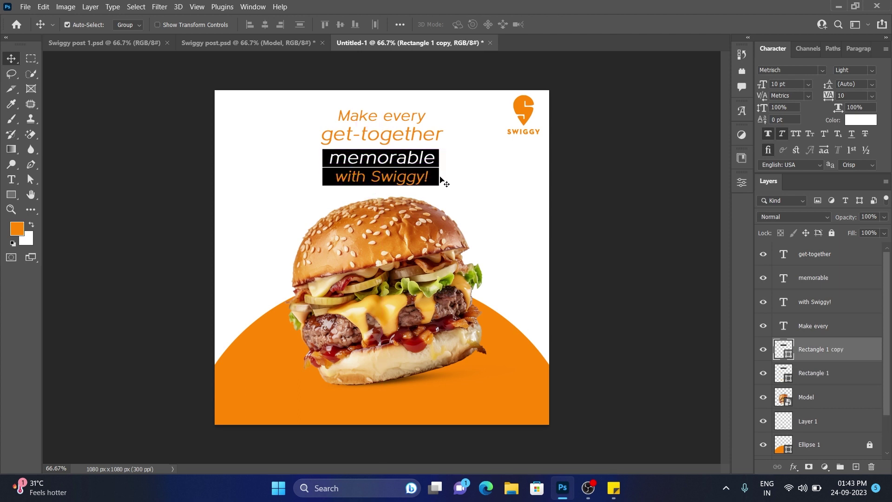
pyautogui.hotkey('ctrl', 't')
pyautogui.moveTo(439, 176); pyautogui.dragTo(438, 177)
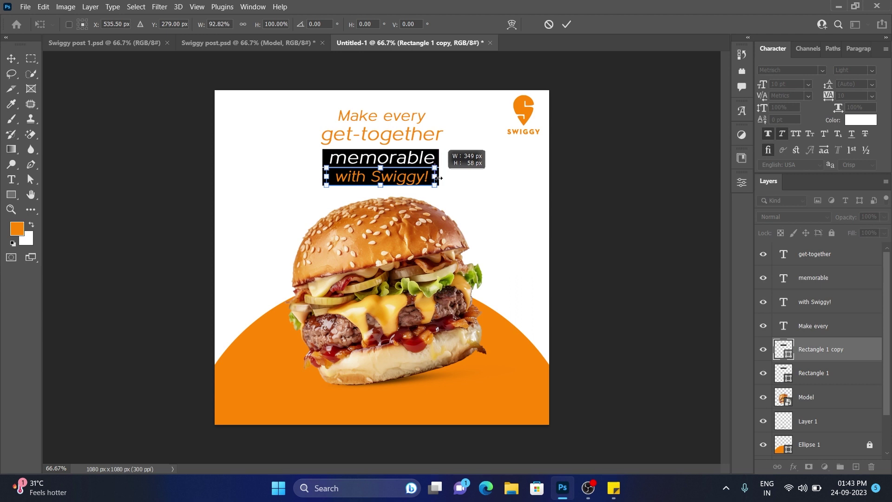
pyautogui.click(566, 24)
# Step: Make the with Swiggy! text white (ffffff)
pyautogui.click(424, 180)
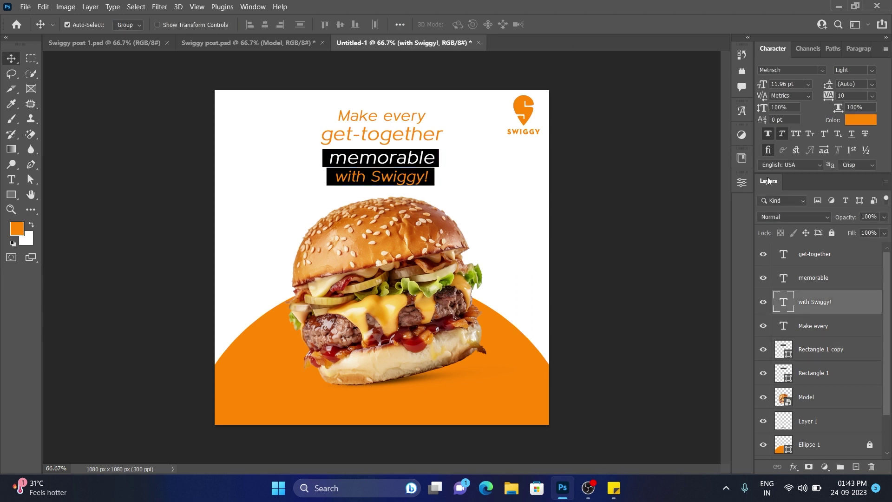
pyautogui.click(861, 120)
pyautogui.write('ffffff')
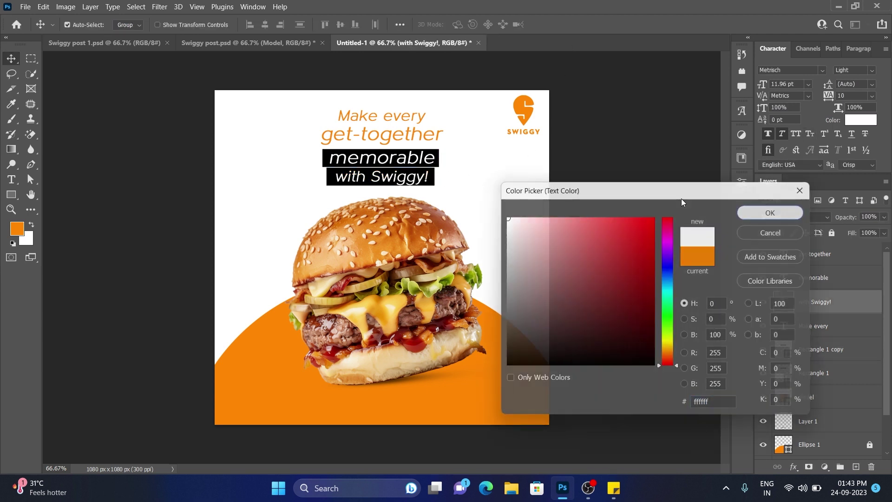
pyautogui.press('Return')
pyautogui.click(588, 187)
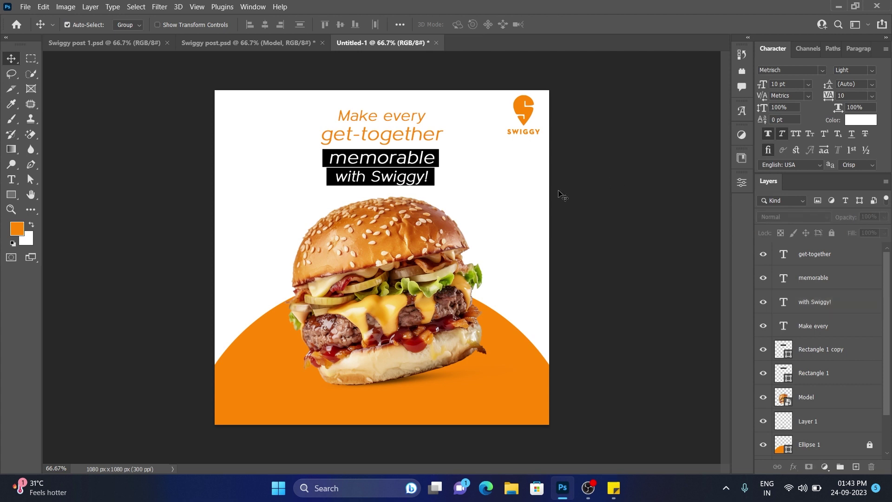
pyautogui.click(430, 134)
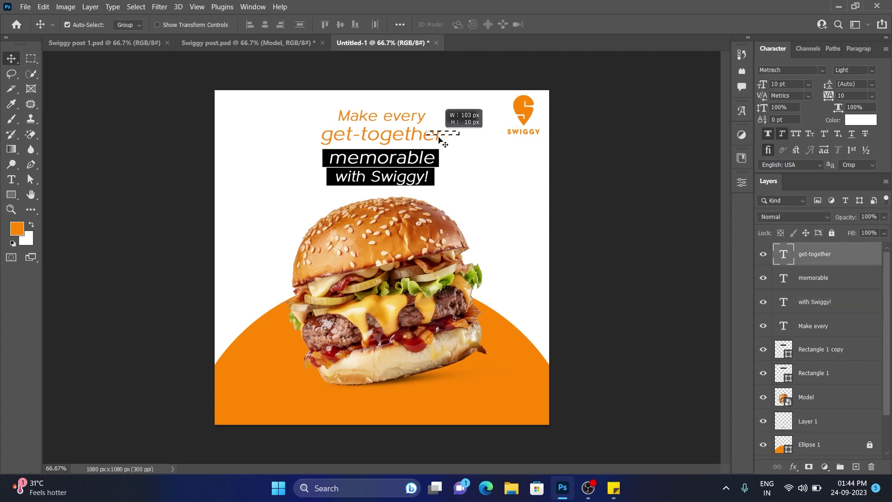
# Step: Scale up get-together and the black-barred memorable and with Swiggy! block
pyautogui.hotkey('ctrl', 't')
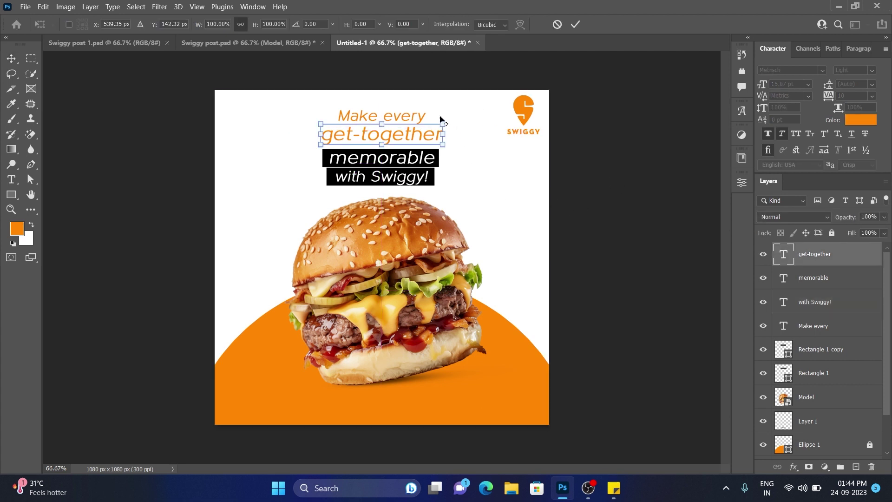
pyautogui.moveTo(445, 123); pyautogui.dragTo(452, 120)
pyautogui.click(576, 24)
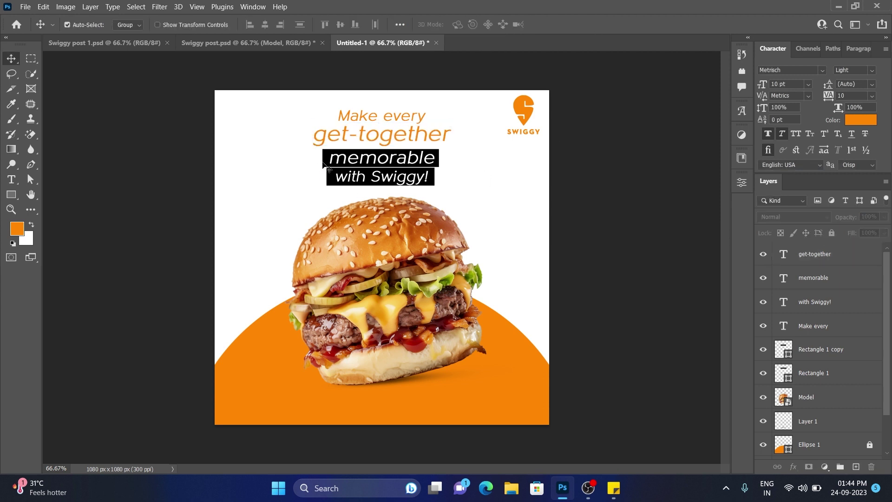
pyautogui.moveTo(318, 163); pyautogui.dragTo(447, 188)
pyautogui.hotkey('ctrl', 't')
pyautogui.moveTo(438, 149); pyautogui.dragTo(443, 147)
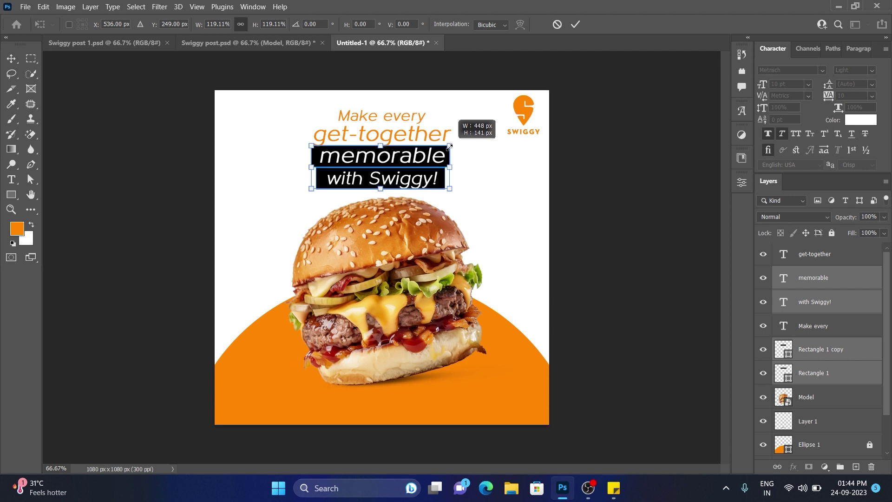
pyautogui.click(576, 24)
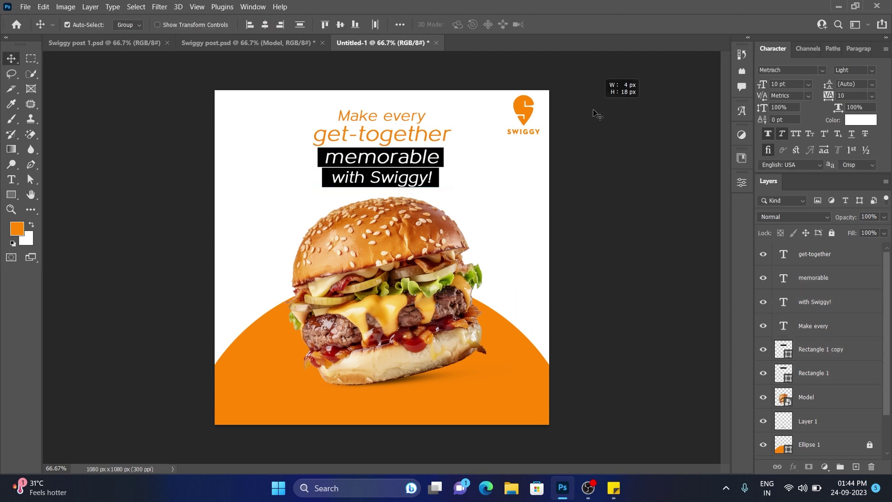
# Step: Shrink with Swiggy! and its black bar slightly beneath memorable
pyautogui.keyDown('ctrl'); pyautogui.click(408, 186); pyautogui.keyUp('ctrl')
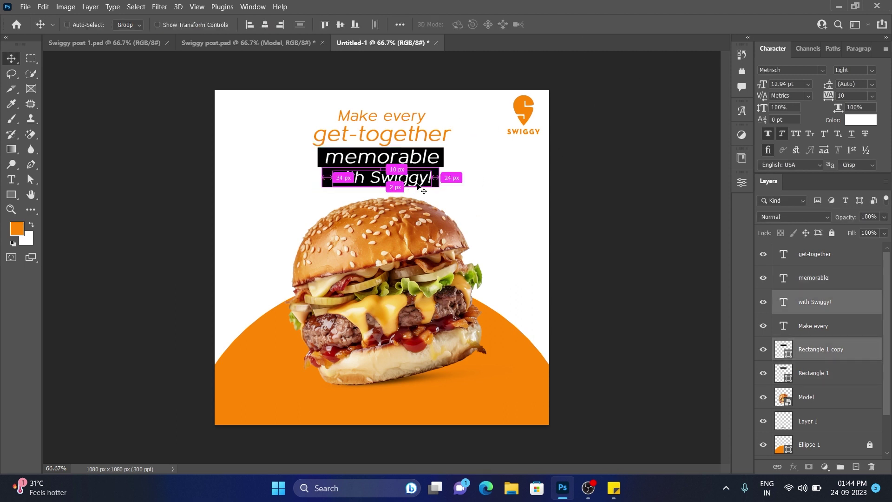
pyautogui.hotkey('ctrl', 't')
pyautogui.moveTo(439, 168); pyautogui.dragTo(434, 168)
pyautogui.click(575, 24)
pyautogui.click(562, 173)
pyautogui.moveTo(389, 96); pyautogui.dragTo(387, 191)
pyautogui.moveTo(382, 89)
pyautogui.mouseDown()
pyautogui.moveTo(394, 178)
pyautogui.moveTo(378, 85)
pyautogui.moveTo(412, 182)
pyautogui.mouseUp()
pyautogui.keyDown('shift'); pyautogui.click(412, 182); pyautogui.keyUp('shift')
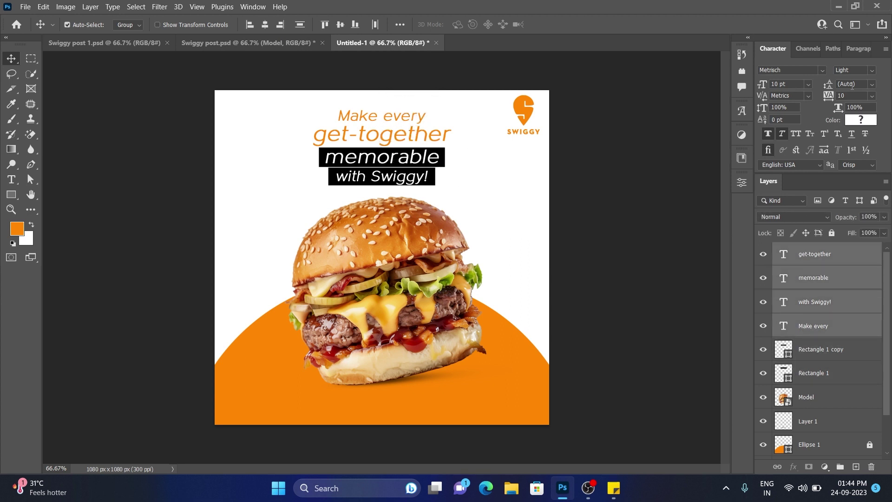
# Step: Remove the Faux Italic slant from Make every and get-together and recentre them
pyautogui.click(782, 135)
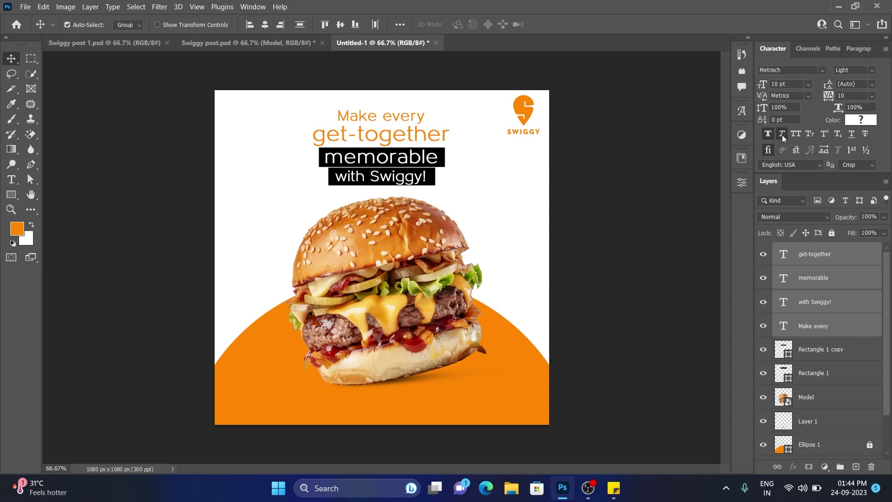
pyautogui.click(782, 135)
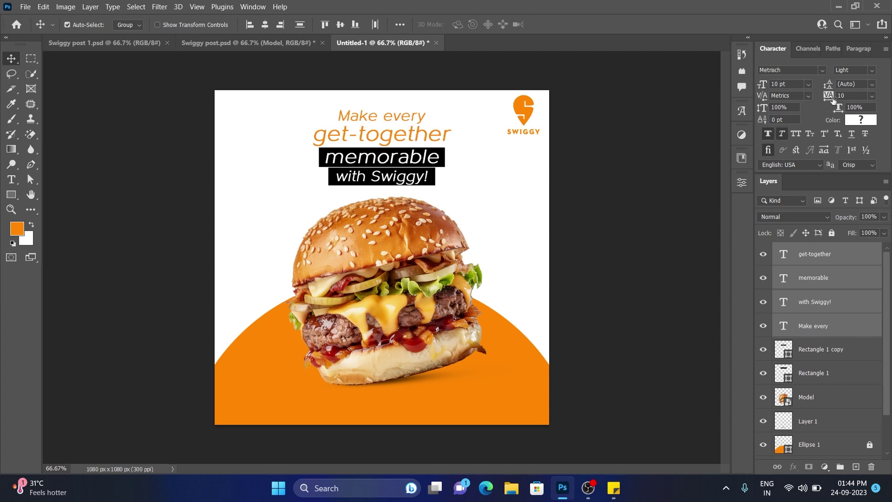
pyautogui.click(594, 144)
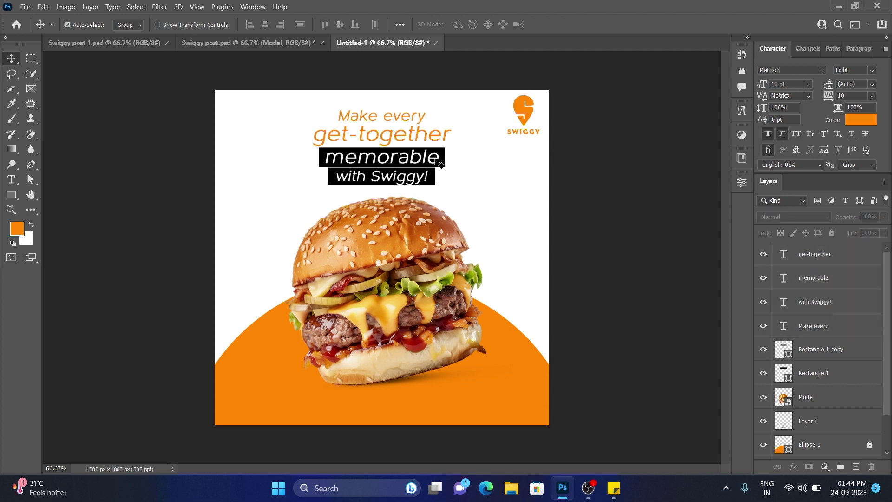
pyautogui.moveTo(395, 99); pyautogui.dragTo(420, 132)
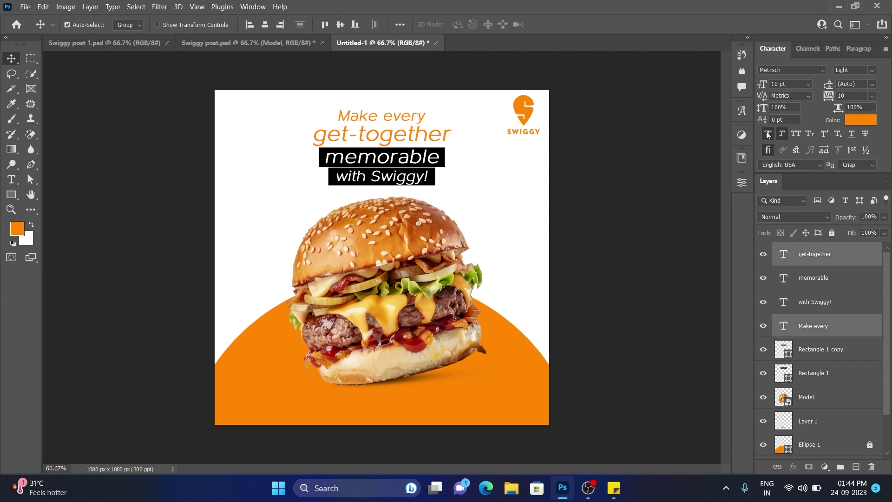
pyautogui.click(782, 134)
pyautogui.moveTo(426, 136); pyautogui.dragTo(429, 136)
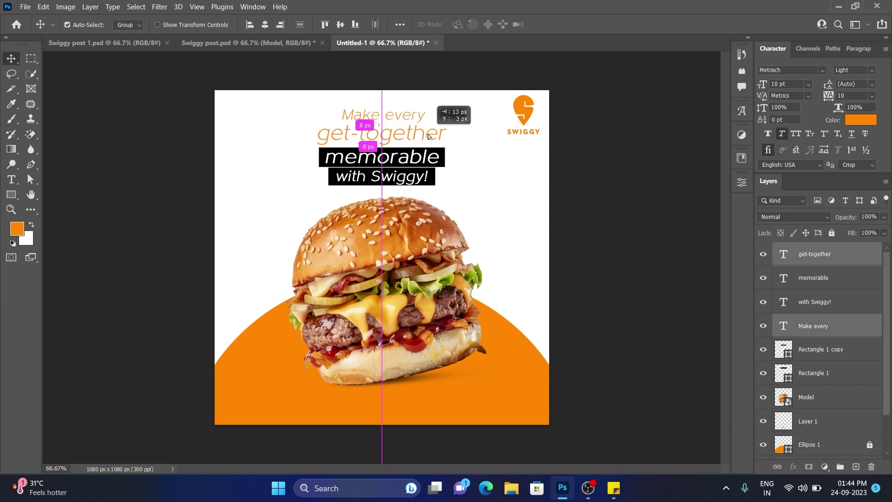
pyautogui.click(498, 181)
# Step: Stretch Make every and get-together slightly wider
pyautogui.click(416, 167)
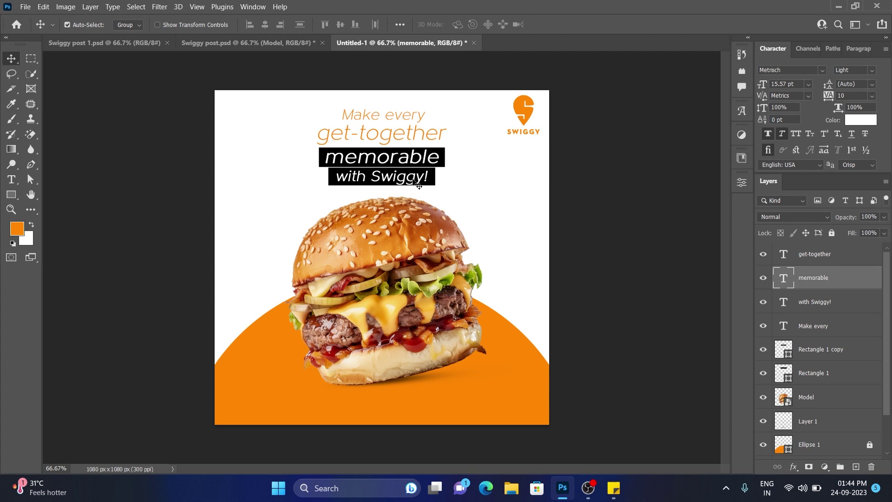
pyautogui.moveTo(376, 95)
pyautogui.mouseDown()
pyautogui.moveTo(432, 135)
pyautogui.moveTo(453, 123)
pyautogui.moveTo(458, 139)
pyautogui.mouseUp()
pyautogui.hotkey('ctrl', 't')
pyautogui.click(575, 25)
pyautogui.click(490, 116)
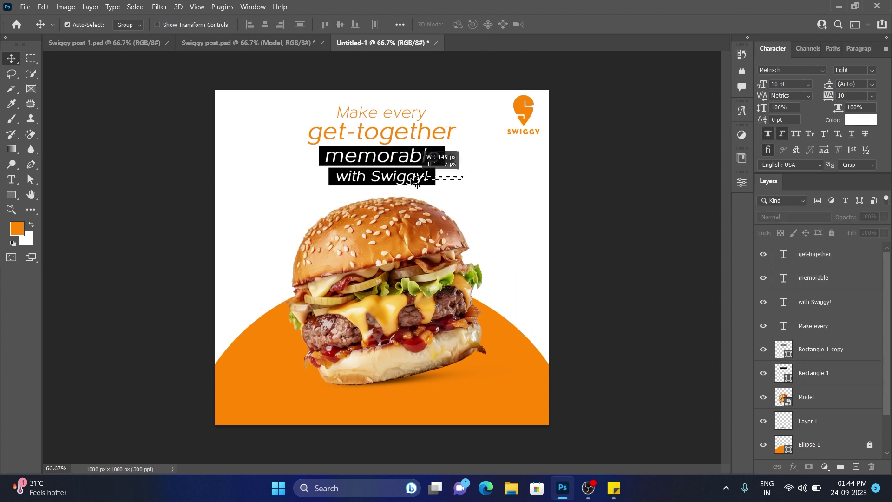
# Step: Select the whole tagline block with its black bars for resizing
pyautogui.click(462, 182)
pyautogui.click(500, 191)
pyautogui.moveTo(380, 102)
pyautogui.mouseDown()
pyautogui.moveTo(404, 168)
pyautogui.moveTo(389, 183)
pyautogui.mouseUp()
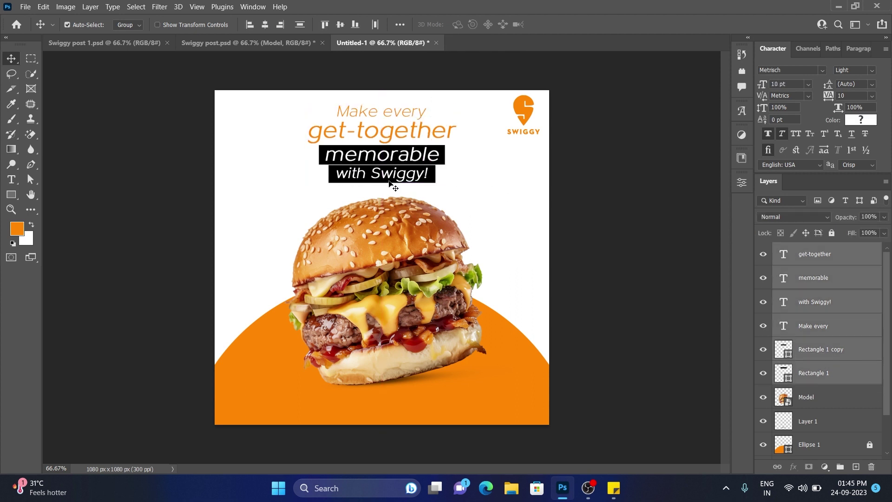
pyautogui.hotkey('ctrl', 't')
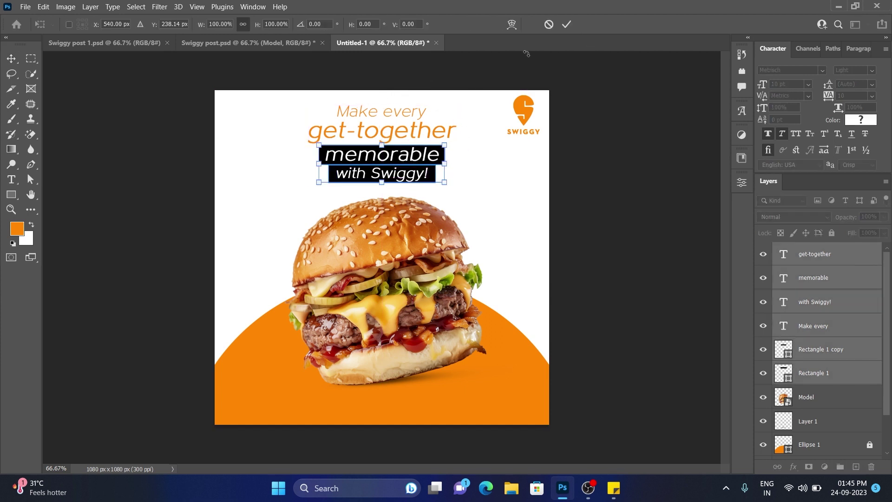
# Step: Enlarge the tagline text and black bars slightly and nudge them down toward the burger
pyautogui.click(566, 24)
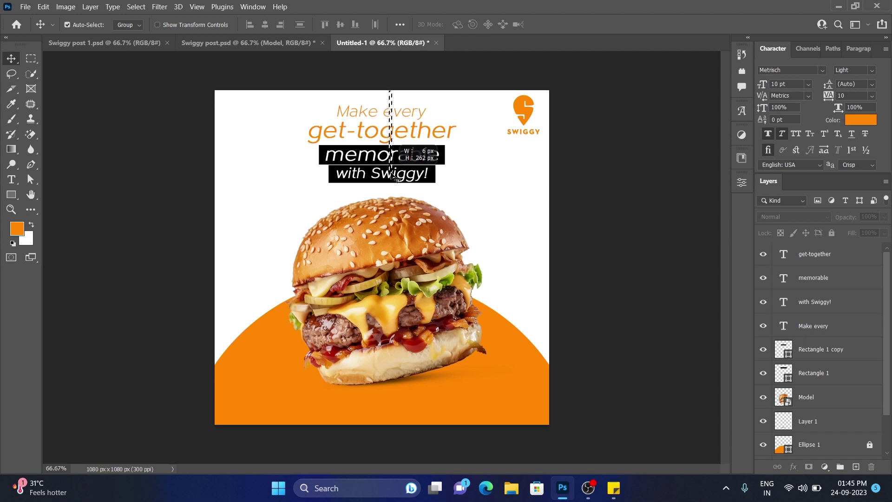
pyautogui.moveTo(390, 95); pyautogui.dragTo(439, 165)
pyautogui.hotkey('ctrl', 't')
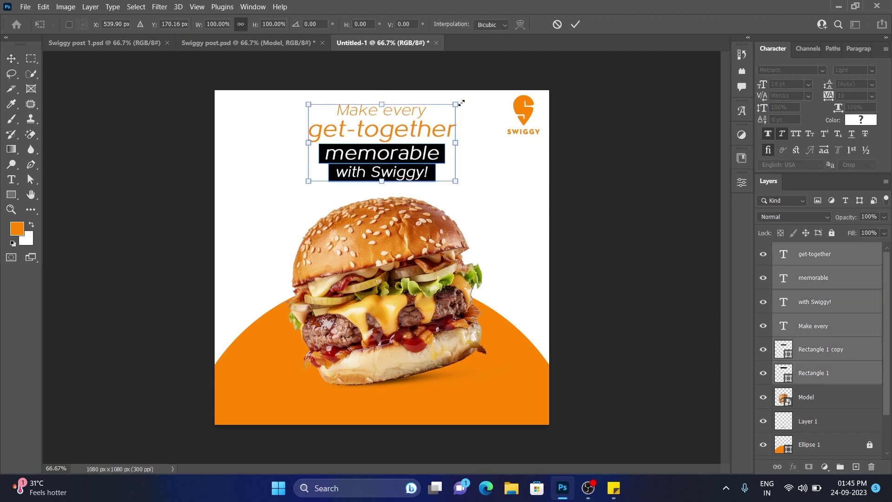
pyautogui.moveTo(460, 99); pyautogui.dragTo(466, 95)
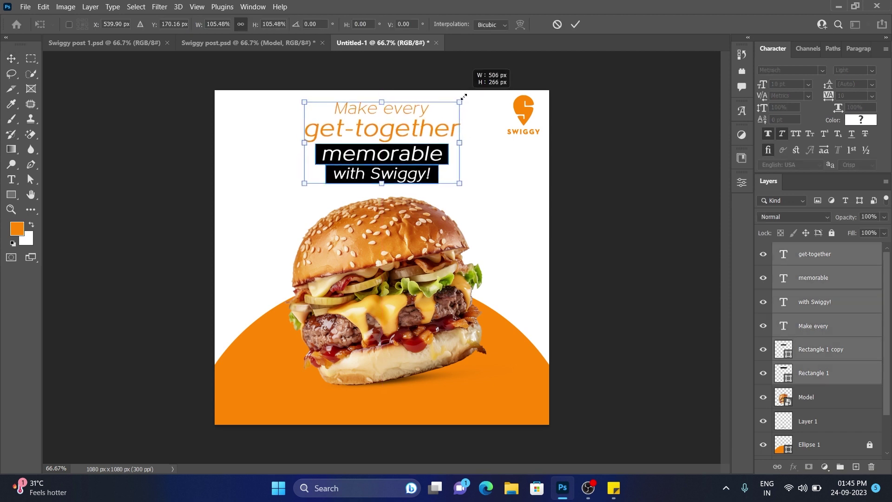
pyautogui.click(576, 24)
pyautogui.hotkey('shift', 'Down')
pyautogui.hotkey('shift', 'Down')
pyautogui.hotkey('shift', 'Down')
pyautogui.hotkey('shift', 'Down')
pyautogui.hotkey('shift', 'Down')
# Step: Stack the burger image above all text layers and nudge the tagline slightly down-left
pyautogui.click(408, 251)
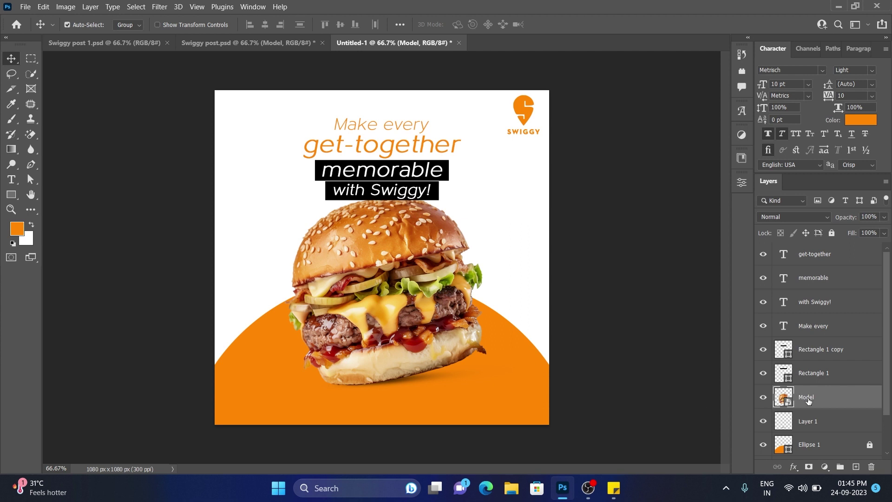
pyautogui.moveTo(808, 401); pyautogui.dragTo(808, 246)
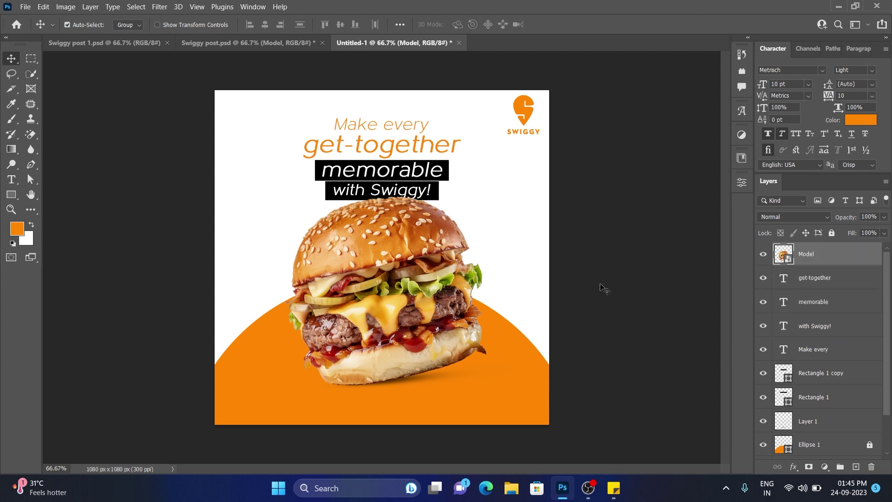
pyautogui.moveTo(378, 109); pyautogui.dragTo(437, 177)
pyautogui.press('Down')
pyautogui.press('Down')
pyautogui.press('Down')
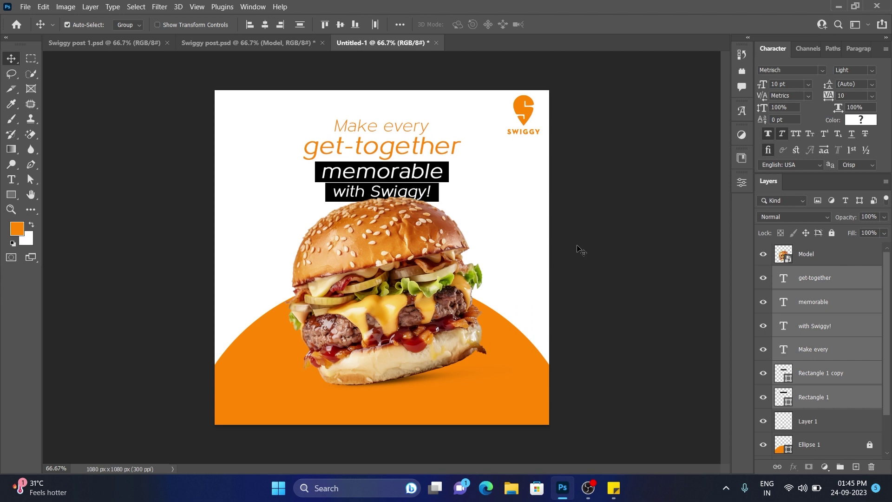
pyautogui.press('Left')
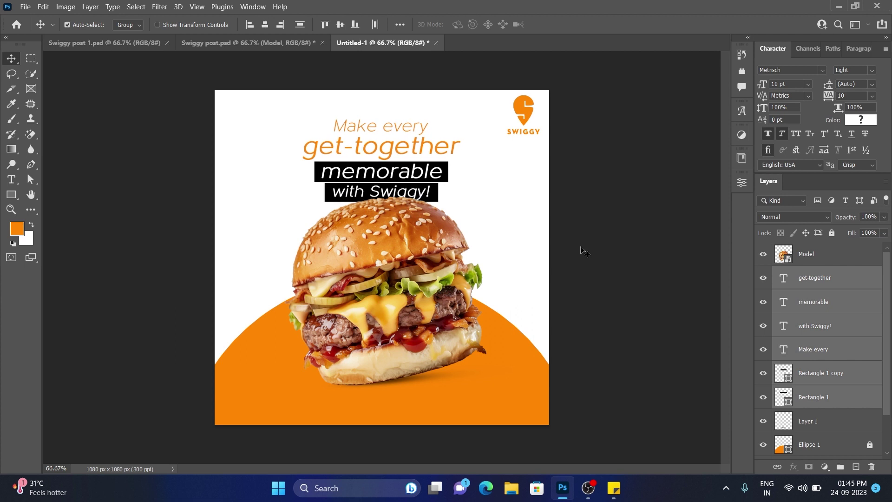
pyautogui.click(593, 255)
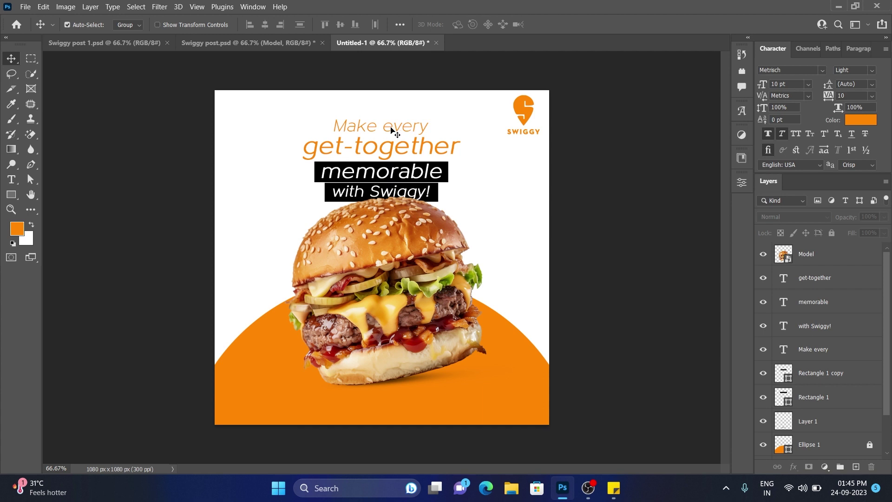
pyautogui.moveTo(390, 130); pyautogui.dragTo(391, 109)
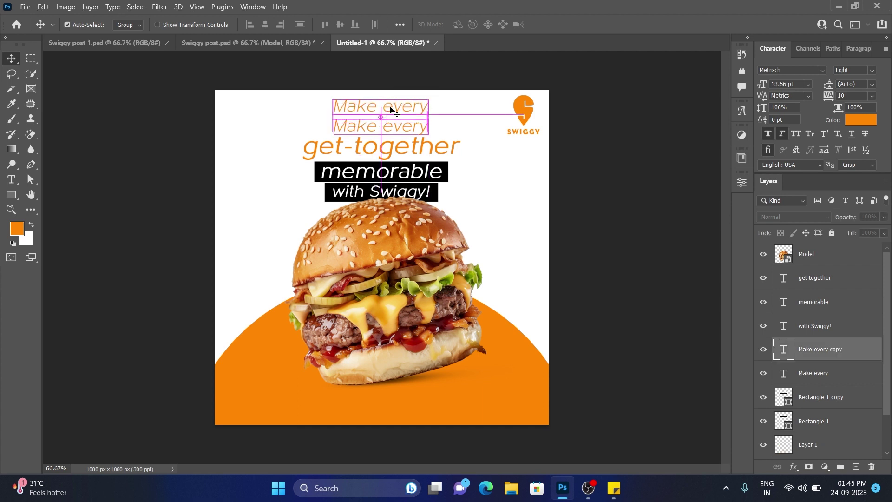
# Step: Begin editing the text of the duplicated Make every line
pyautogui.doubleClick(394, 106)
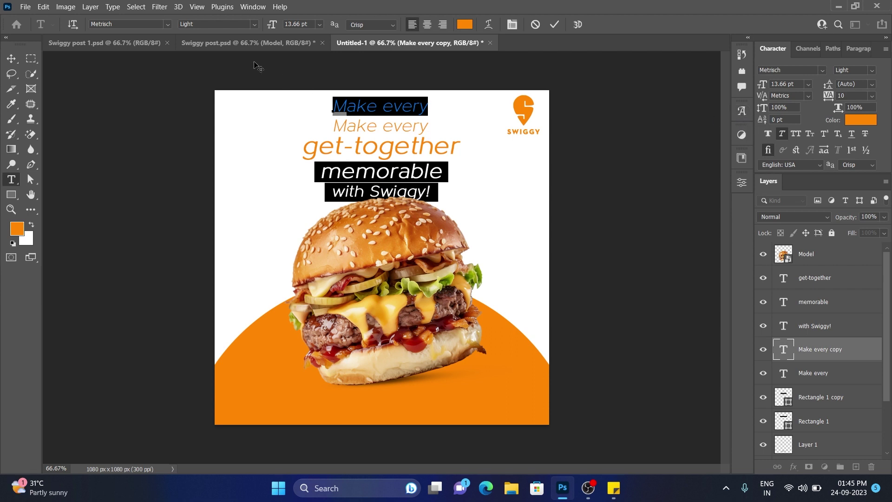
pyautogui.click(253, 6)
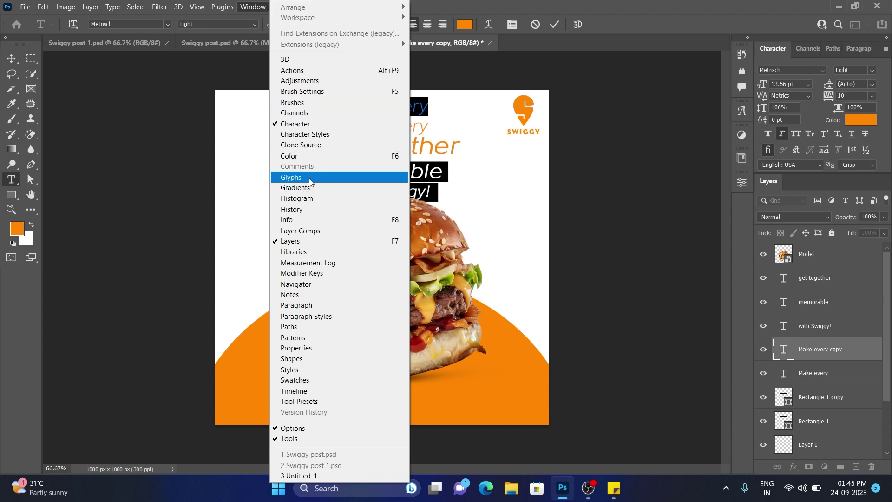
pyautogui.press('Escape')
pyautogui.press('Escape')
pyautogui.press('v')
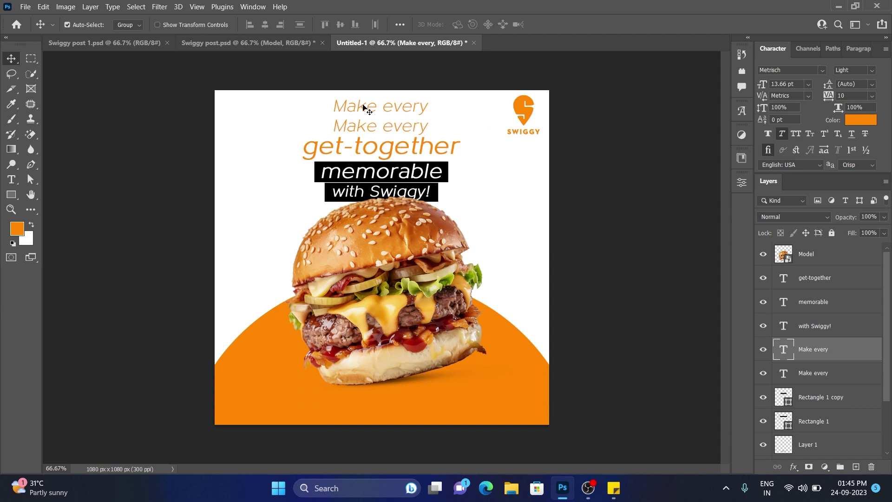
pyautogui.doubleClick(363, 108)
# Step: Insert the north-east arrow (↗) glyph from the Glyphs panel into the copy
pyautogui.click(743, 110)
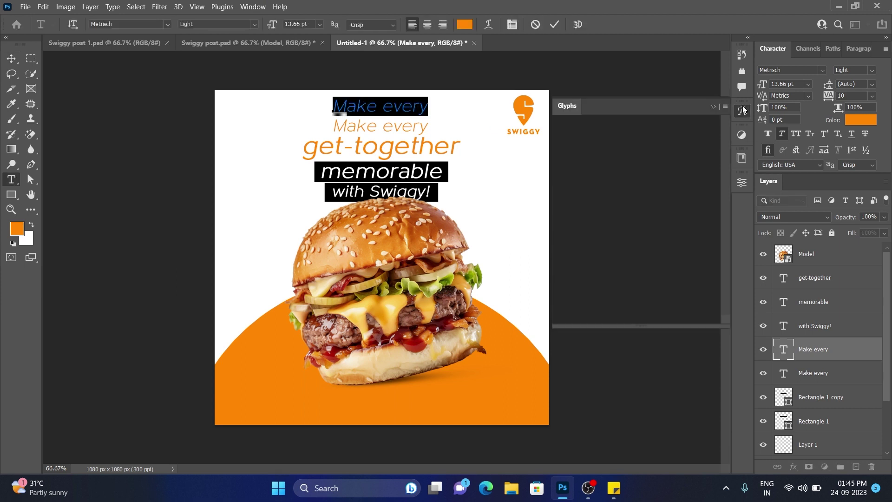
pyautogui.scroll(-2, 651, 246)
pyautogui.scroll(-2, 692, 256)
pyautogui.scroll(-2, 686, 246)
pyautogui.scroll(-2, 666, 240)
pyautogui.scroll(-2, 666, 240)
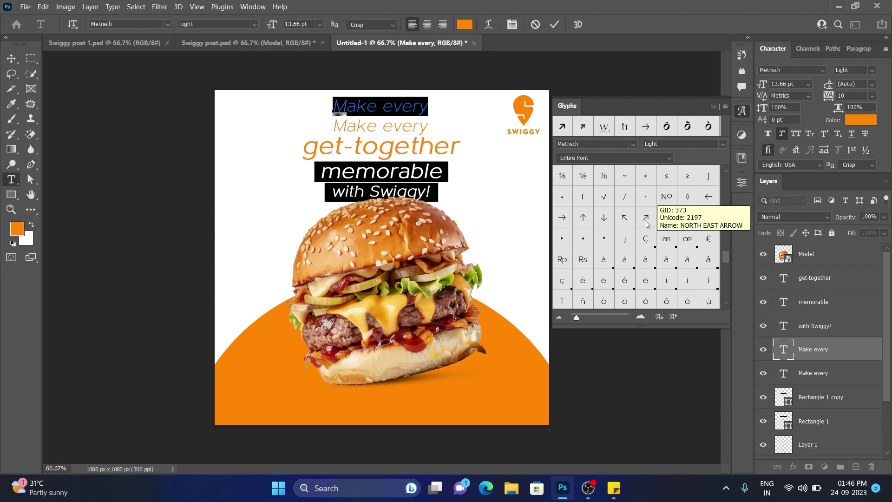
pyautogui.click(645, 221)
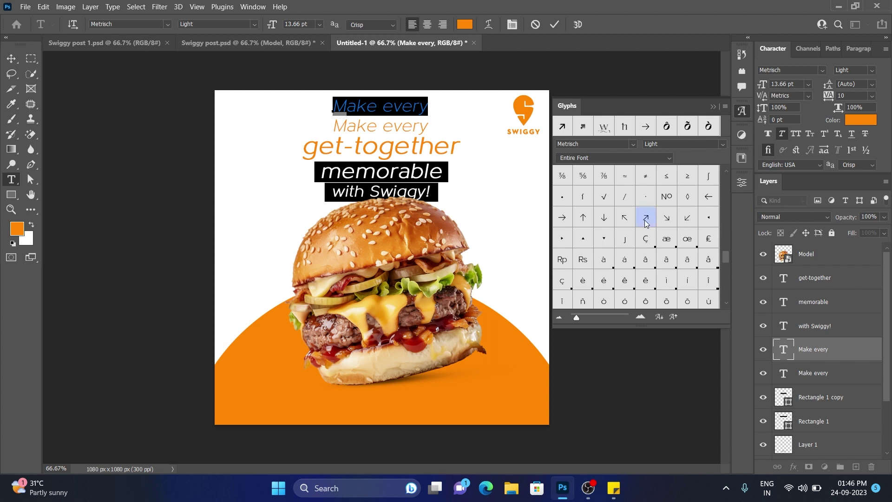
pyautogui.doubleClick(646, 220)
# Step: Delete the leftover letters so only the arrow remains, and move it above Make every
pyautogui.moveTo(428, 106); pyautogui.dragTo(347, 92)
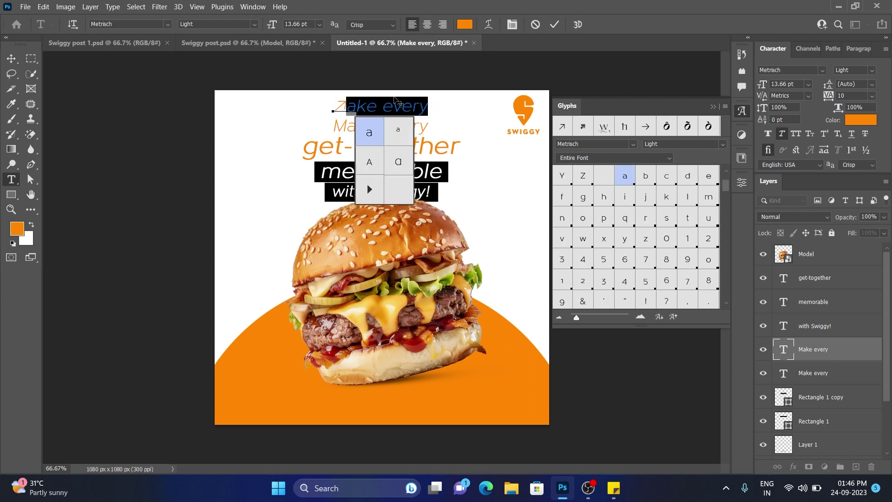
pyautogui.press('BackSpace')
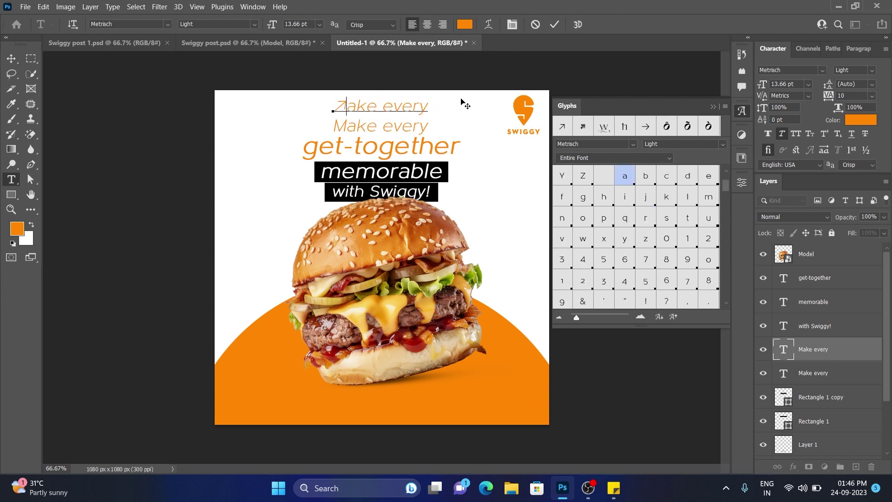
pyautogui.hotkey('ctrl', 'Return')
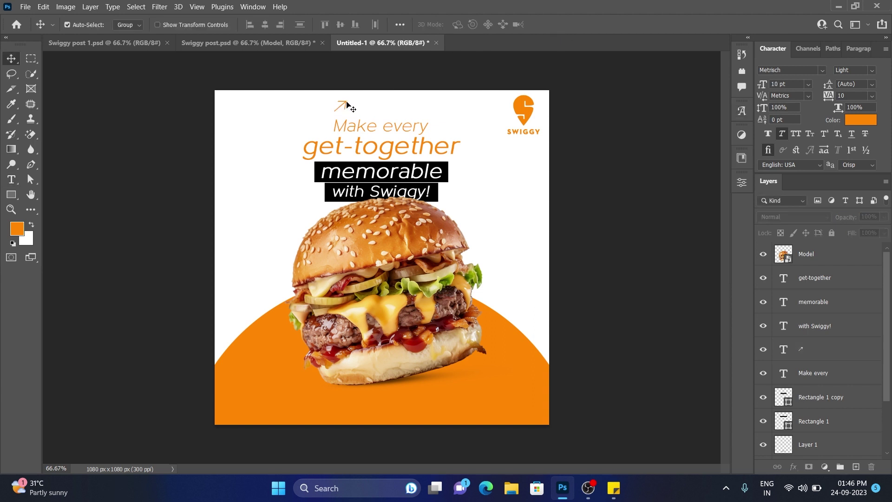
pyautogui.moveTo(347, 105); pyautogui.dragTo(387, 106)
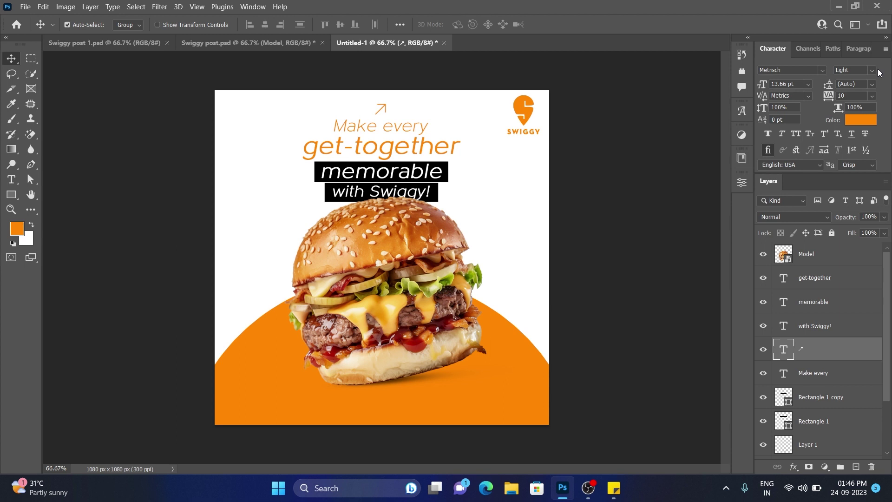
# Step: Make the arrow ExtraBold and position it above the word every
pyautogui.click(872, 70)
pyautogui.click(856, 175)
pyautogui.moveTo(387, 109); pyautogui.dragTo(388, 111)
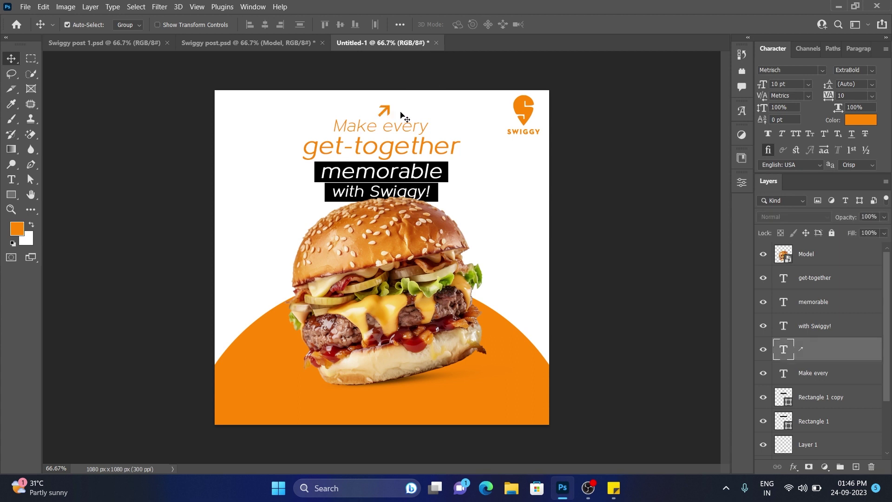
pyautogui.moveTo(408, 113); pyautogui.dragTo(467, 192)
pyautogui.click(384, 111)
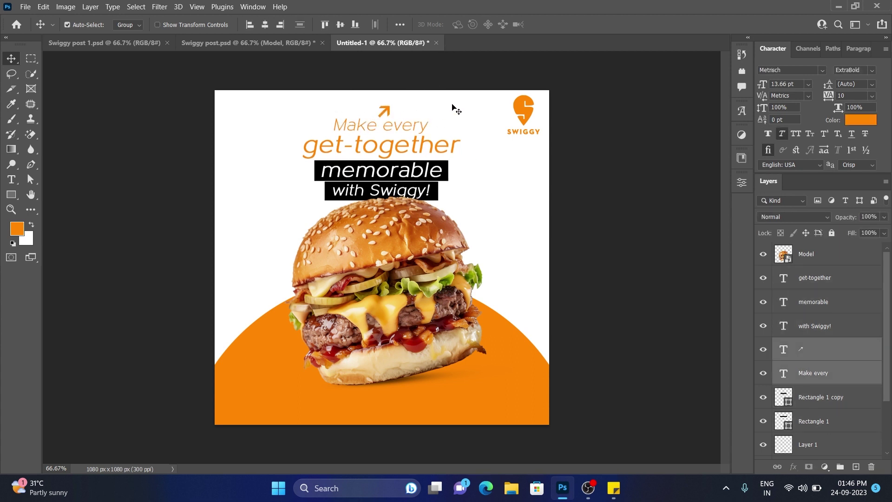
pyautogui.click(384, 110)
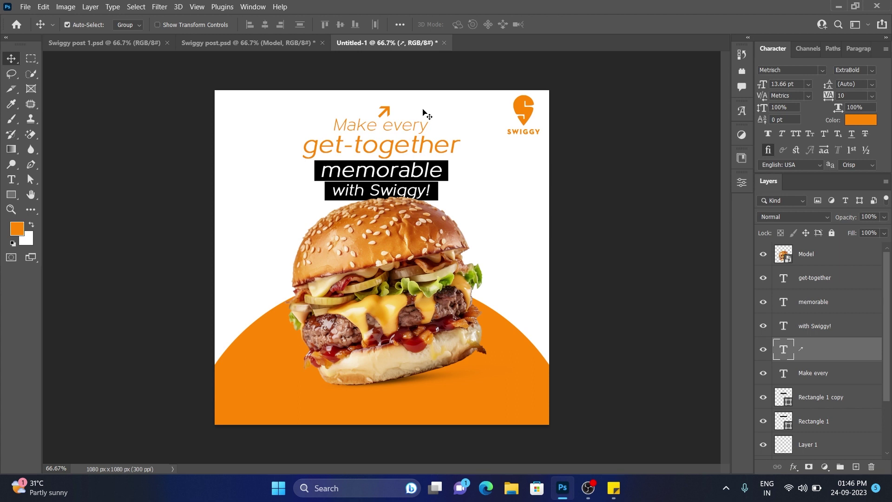
pyautogui.moveTo(384, 110); pyautogui.dragTo(384, 112)
# Step: Select and deselect the headline layers to check the tagline alignment
pyautogui.click(438, 125)
pyautogui.moveTo(415, 126); pyautogui.dragTo(414, 126)
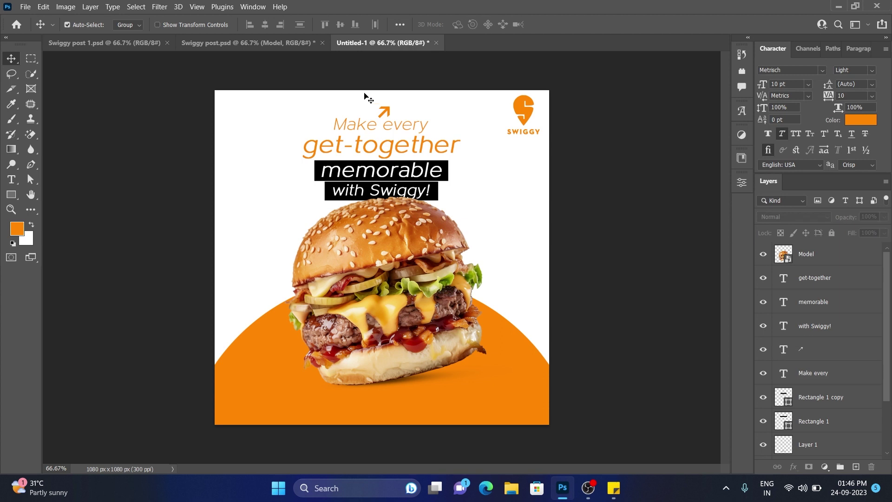
pyautogui.moveTo(364, 96); pyautogui.dragTo(481, 181)
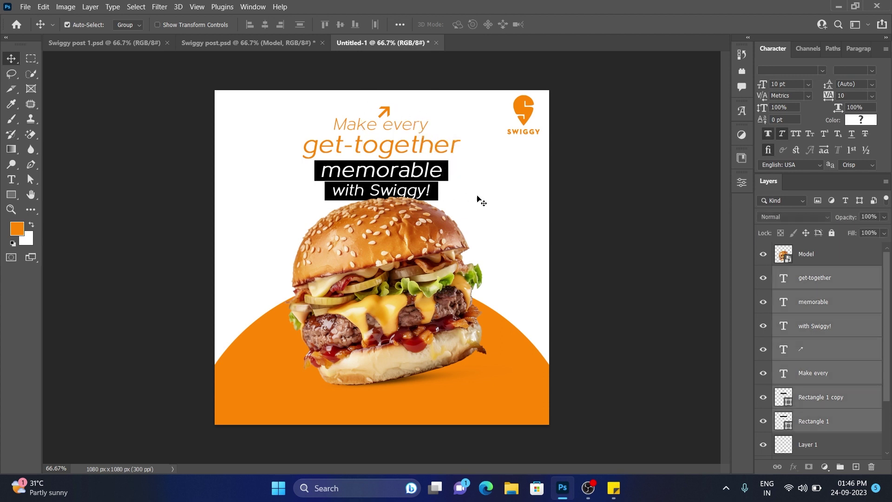
pyautogui.click(499, 216)
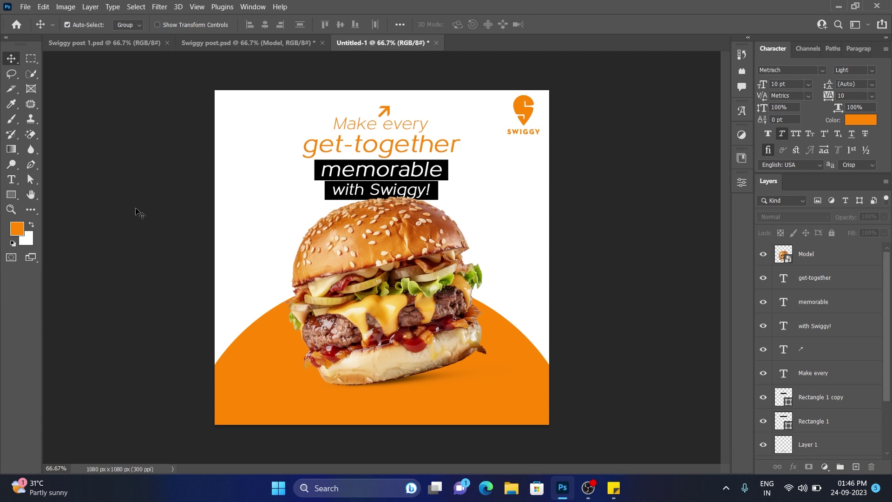
pyautogui.click(360, 130)
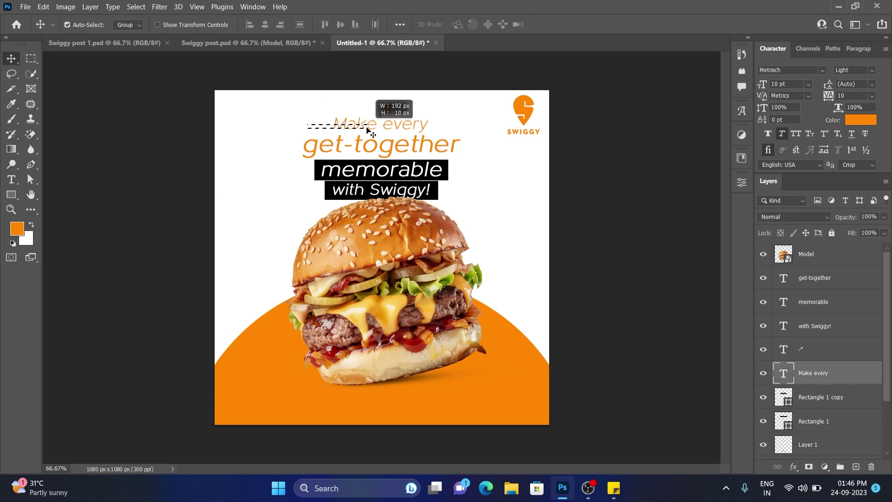
pyautogui.click(174, 209)
pyautogui.click(8, 199)
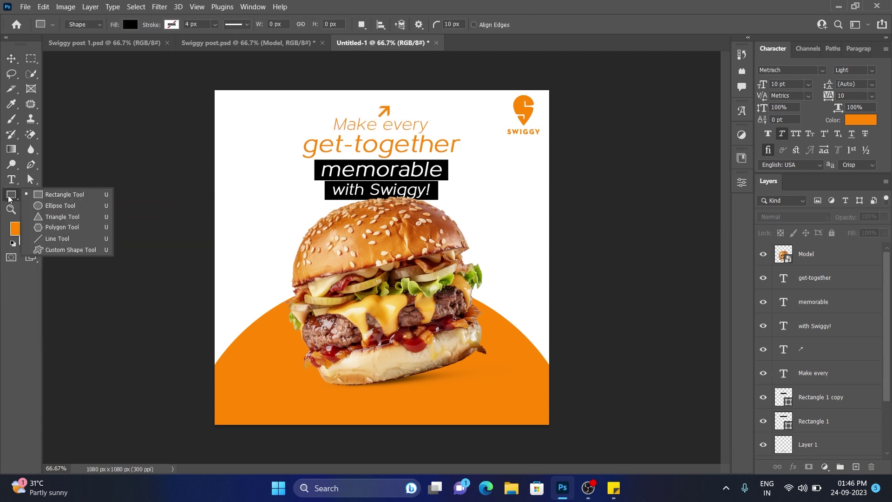
# Step: Draw a scalloped badge custom shape beside the burger
pyautogui.click(71, 250)
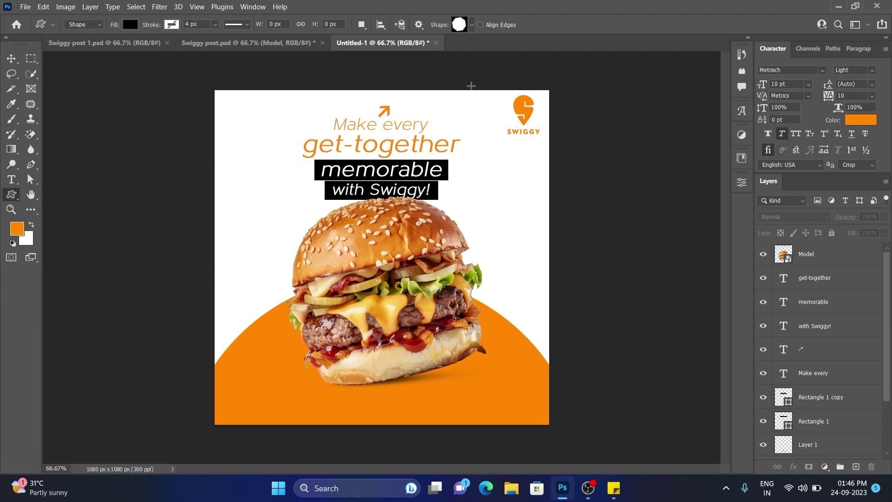
pyautogui.click(468, 24)
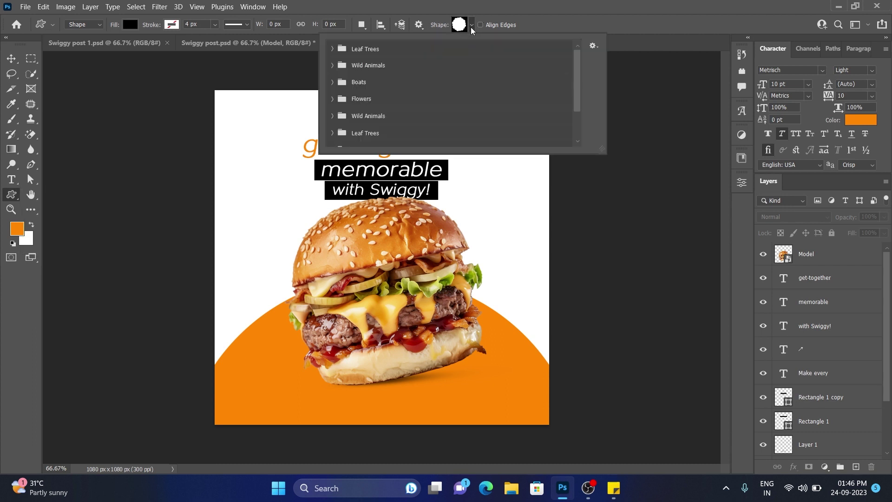
pyautogui.click(473, 27)
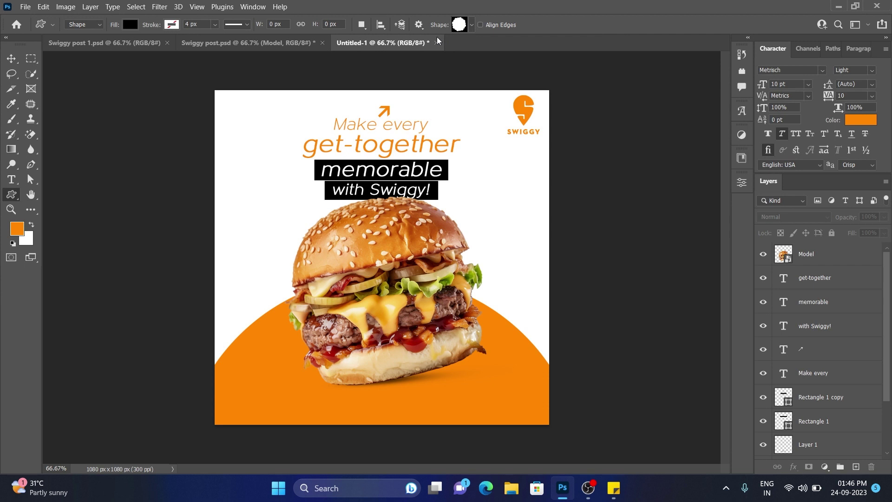
pyautogui.moveTo(486, 207); pyautogui.dragTo(552, 271)
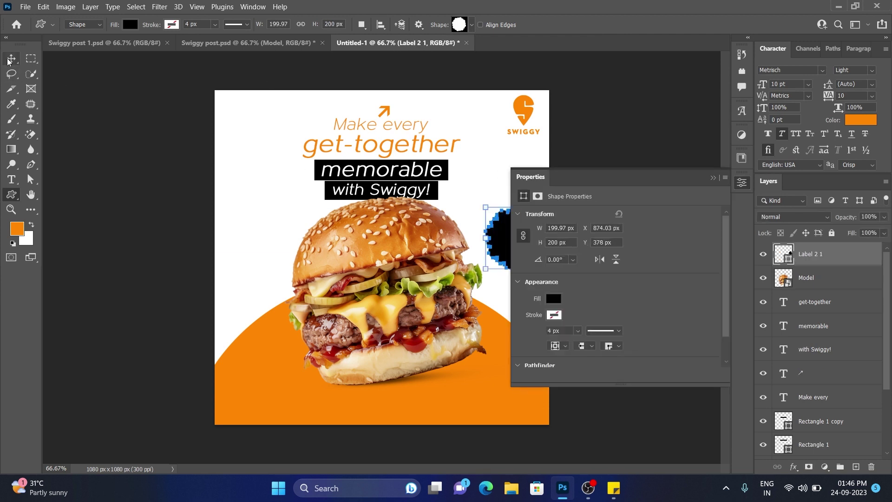
pyautogui.press('v')
# Step: Move the black badge onto the burger's upper-right edge and tilt it slightly
pyautogui.click(714, 178)
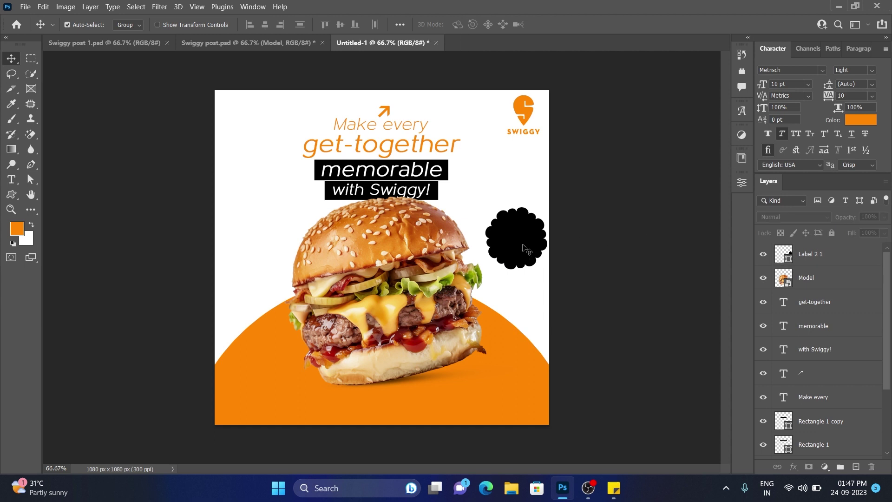
pyautogui.moveTo(525, 251); pyautogui.dragTo(475, 261)
pyautogui.hotkey('ctrl', 't')
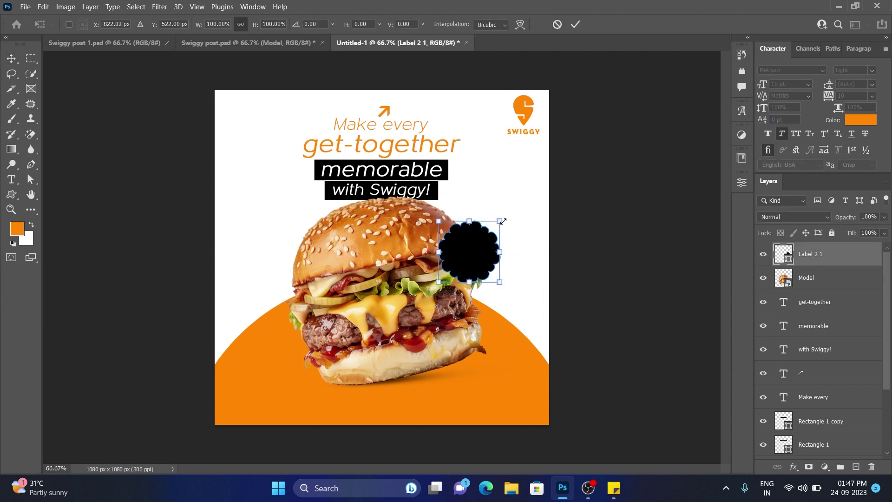
pyautogui.moveTo(503, 222); pyautogui.dragTo(515, 204)
pyautogui.click(576, 24)
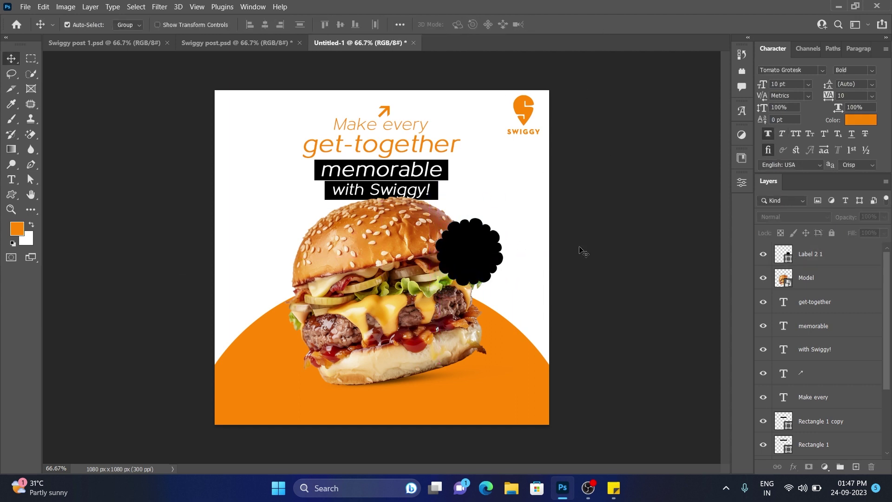
# Step: Paste the 50% OFF text onto the badge and make it white
pyautogui.hotkey('ctrl', 'v')
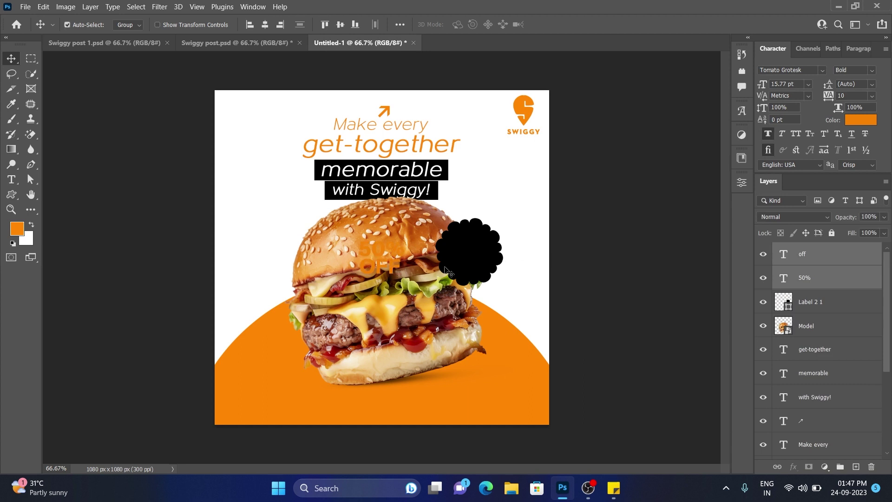
pyautogui.moveTo(395, 264); pyautogui.dragTo(483, 260)
pyautogui.press('Left')
pyautogui.press('Left')
pyautogui.press('Left')
pyautogui.press('Left')
pyautogui.press('Left')
pyautogui.press('Left')
pyautogui.press('Left')
pyautogui.press('Left')
pyautogui.press('Left')
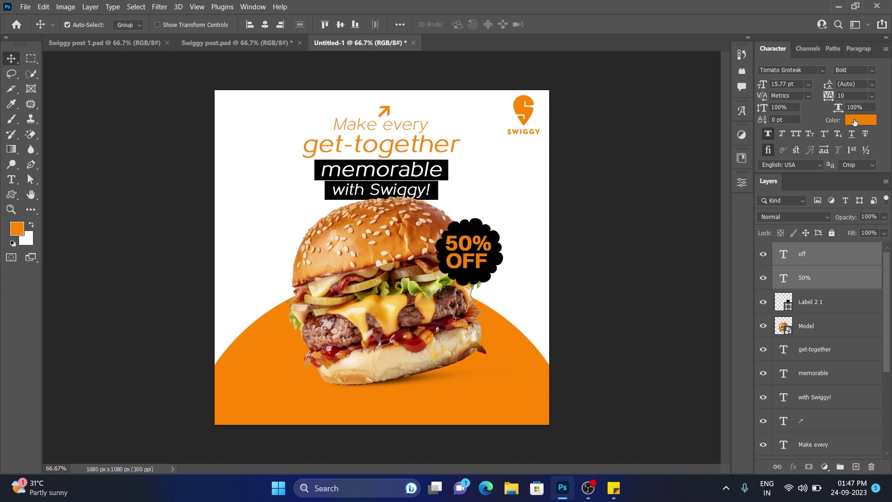
pyautogui.click(855, 121)
pyautogui.click(504, 179)
pyautogui.moveTo(555, 194); pyautogui.dragTo(621, 196)
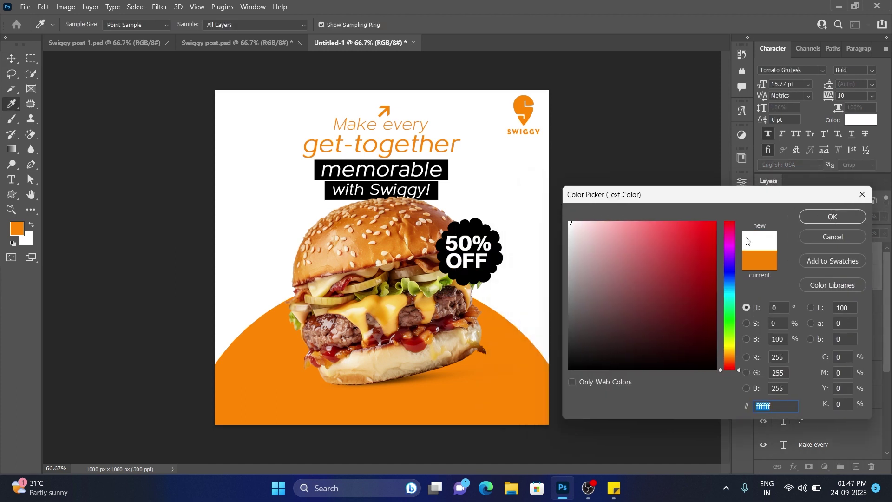
pyautogui.click(832, 217)
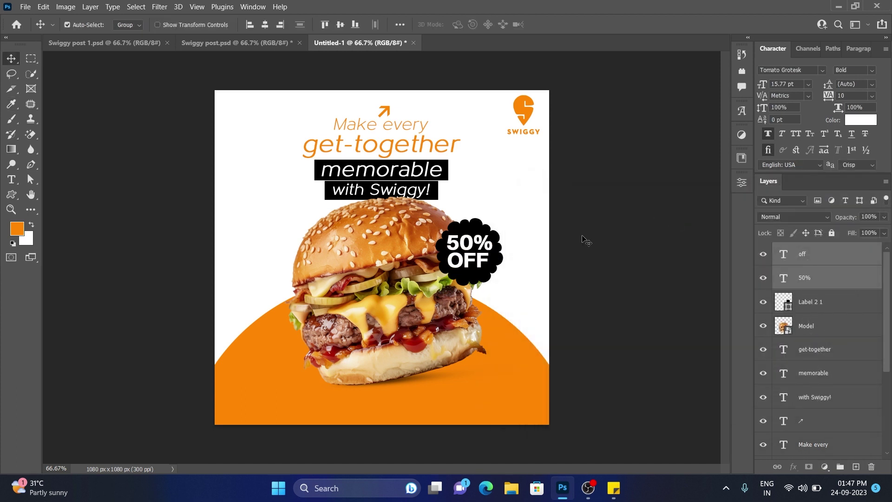
pyautogui.click(602, 236)
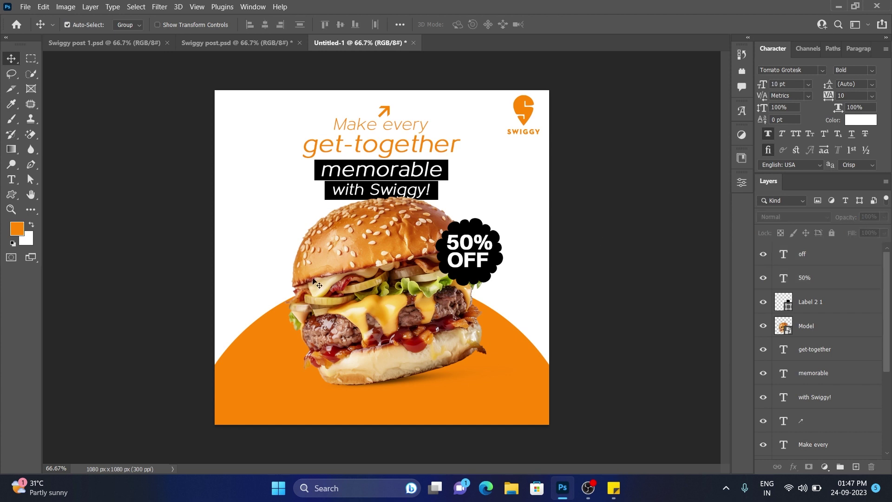
pyautogui.click(11, 194)
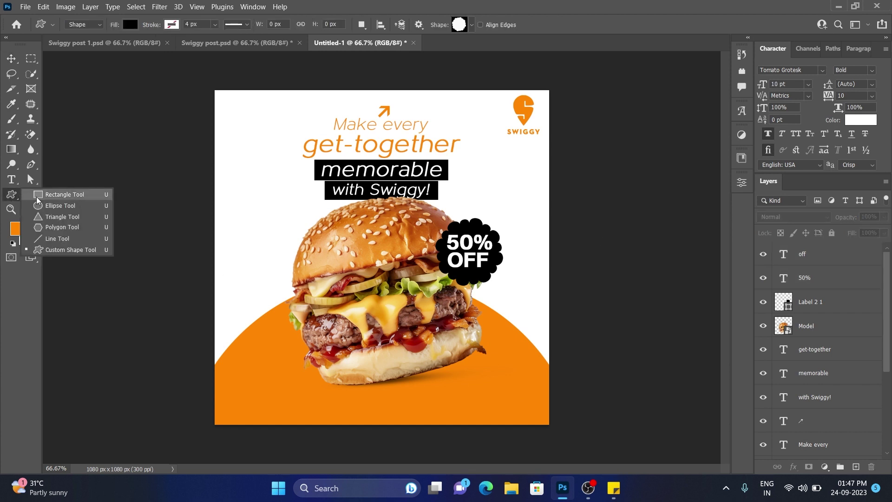
# Step: Draw a black rectangle about 254 by 69 px, round it into a pill, and centre it near the bottom
pyautogui.click(46, 193)
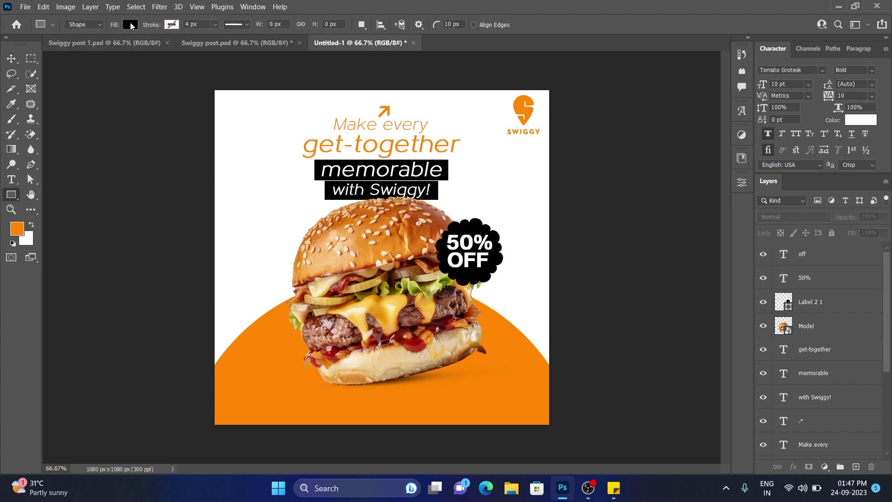
pyautogui.moveTo(336, 398); pyautogui.dragTo(411, 418)
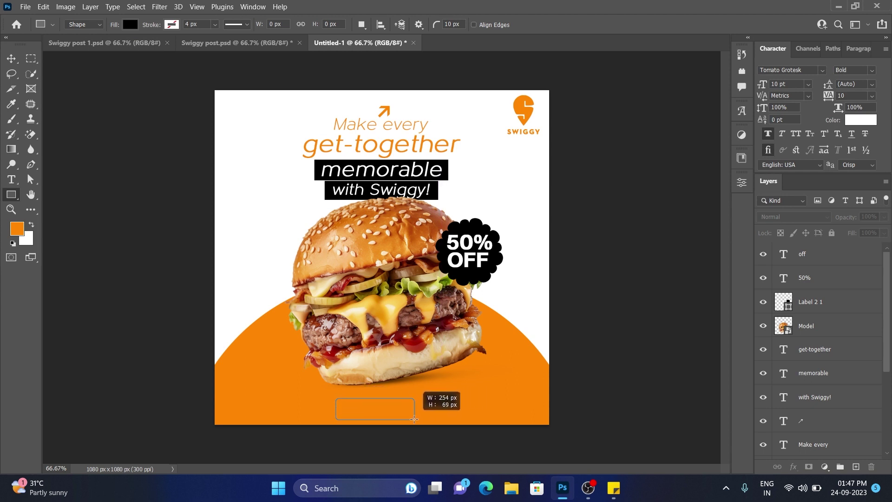
pyautogui.moveTo(412, 418); pyautogui.dragTo(413, 419)
pyautogui.moveTo(626, 363); pyautogui.dragTo(695, 247)
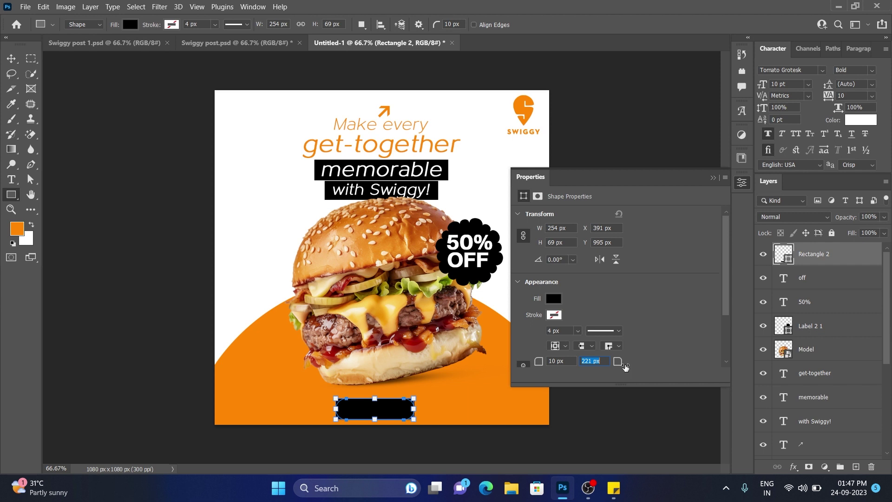
pyautogui.click(722, 177)
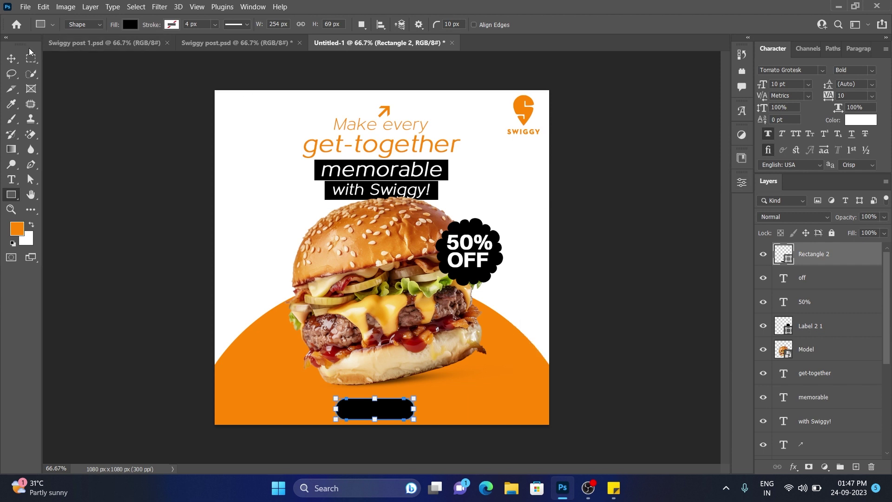
pyautogui.click(11, 58)
pyautogui.moveTo(384, 414); pyautogui.dragTo(384, 409)
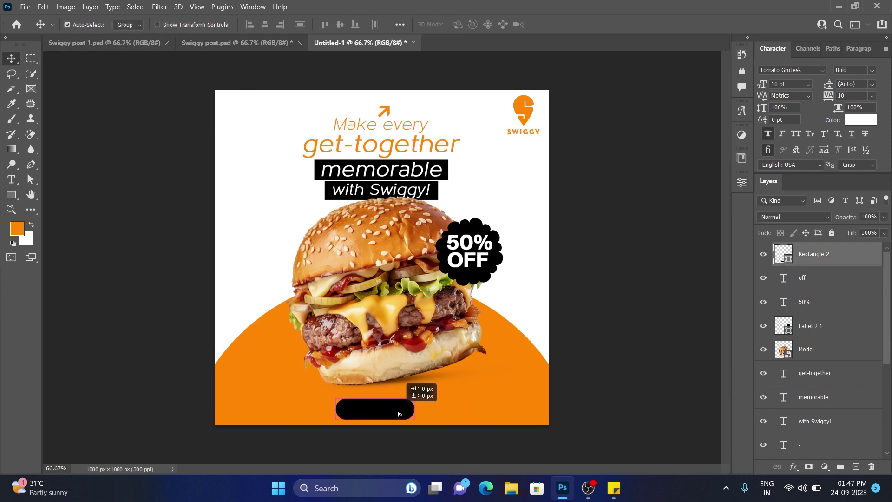
pyautogui.scroll(-5, 830, 428)
pyautogui.click(821, 449)
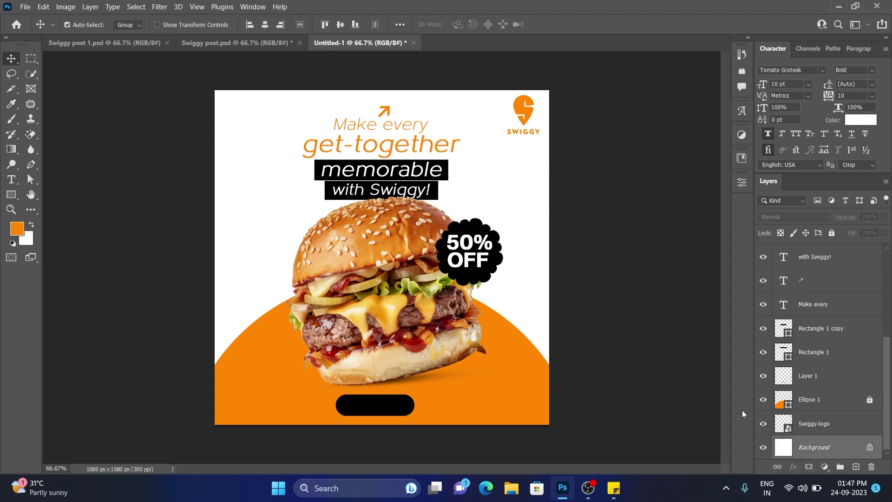
pyautogui.moveTo(429, 400); pyautogui.dragTo(415, 410)
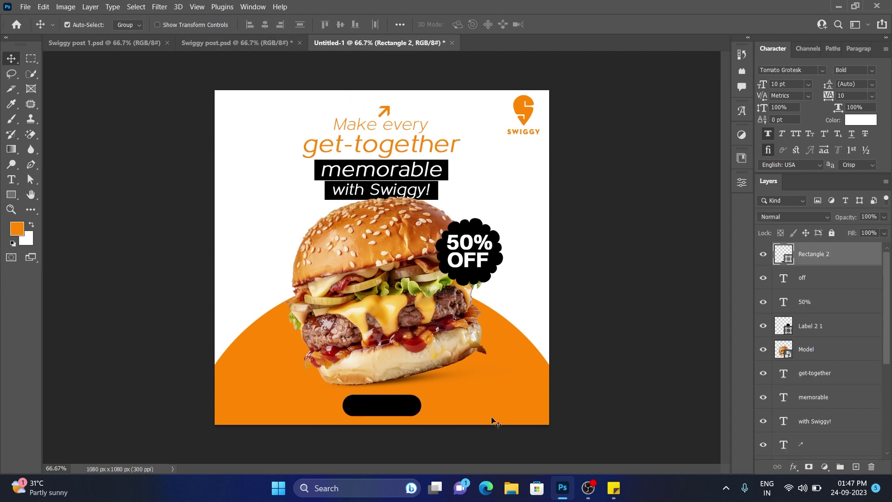
pyautogui.click(601, 338)
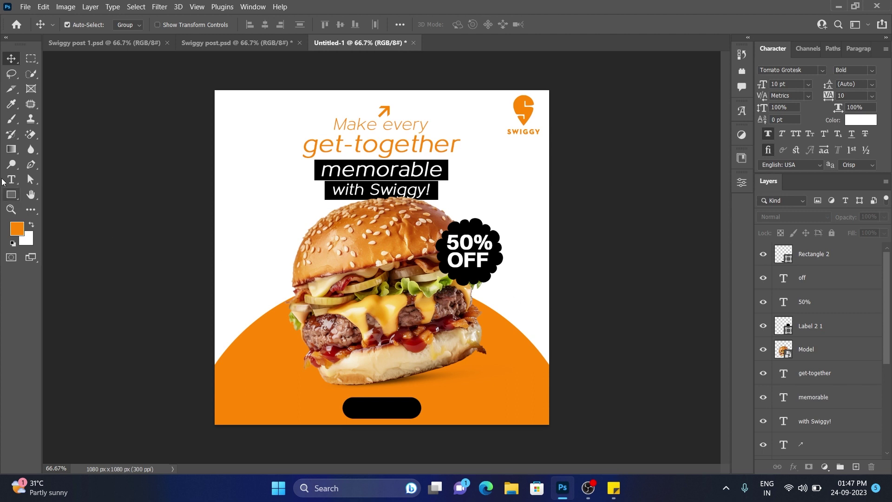
# Step: Set the Type tool's text colour to white
pyautogui.click(12, 179)
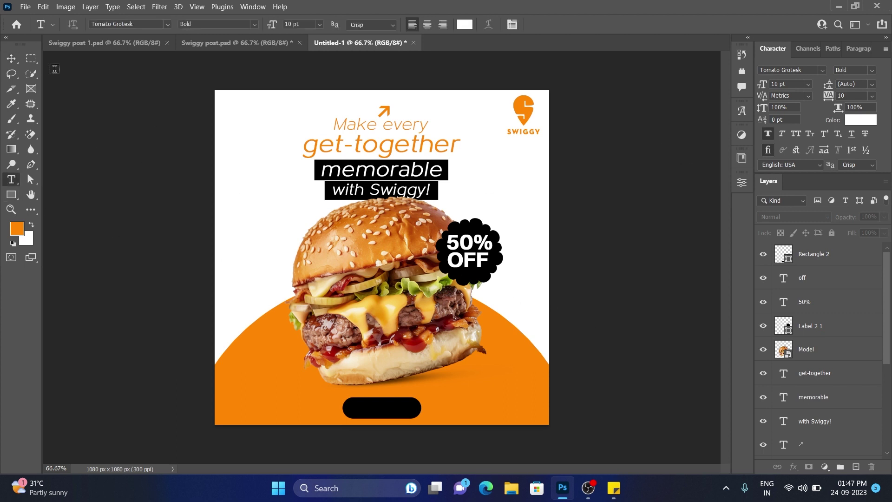
pyautogui.click(11, 58)
pyautogui.click(409, 126)
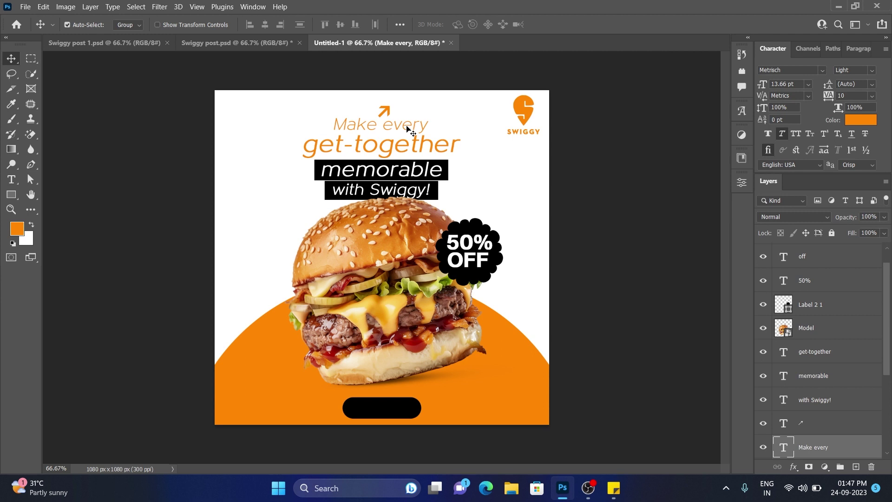
pyautogui.click(11, 179)
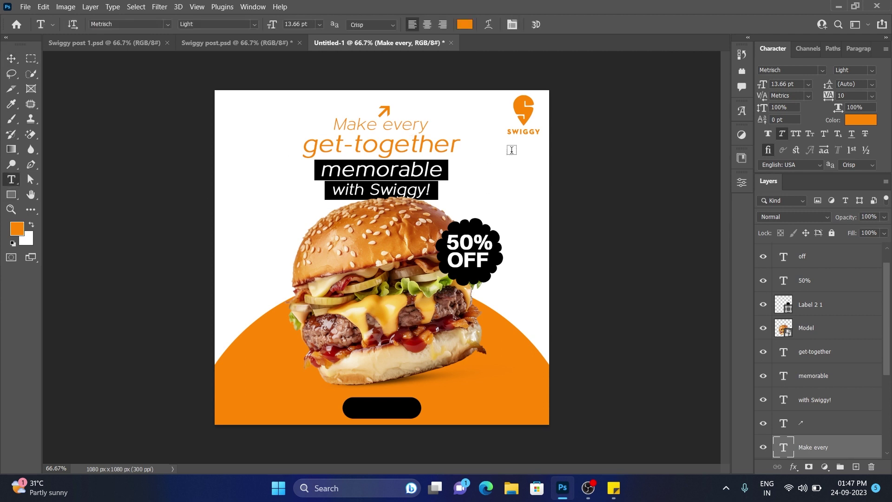
pyautogui.click(871, 123)
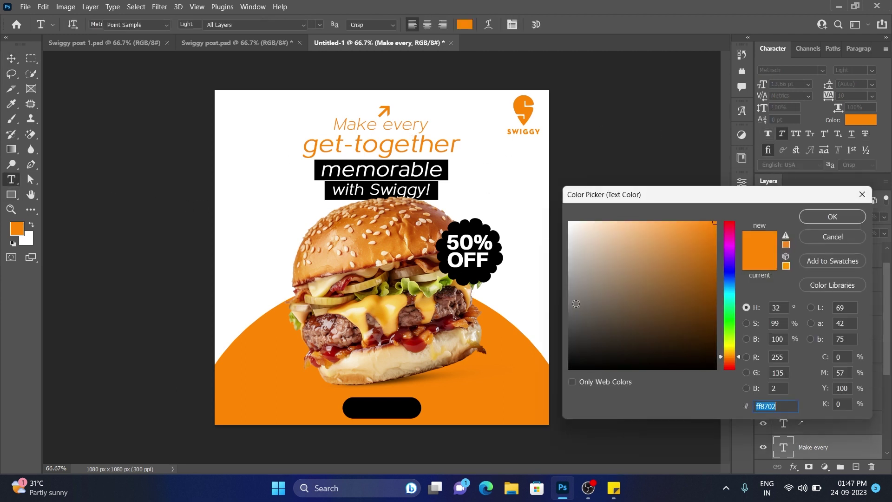
pyautogui.click(514, 190)
pyautogui.click(829, 217)
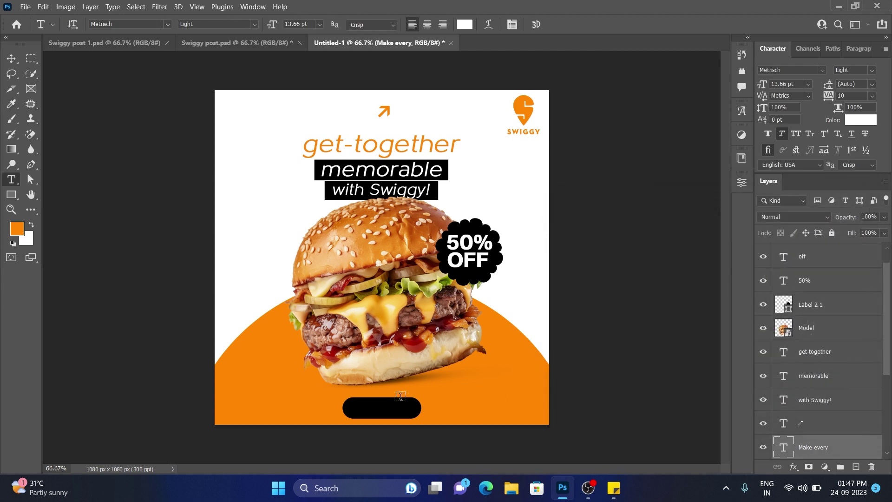
pyautogui.click(11, 59)
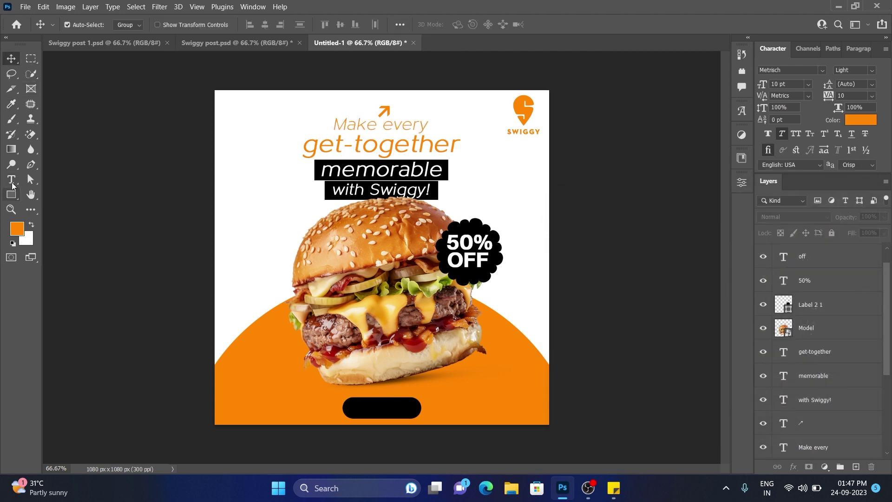
pyautogui.click(12, 179)
pyautogui.click(860, 120)
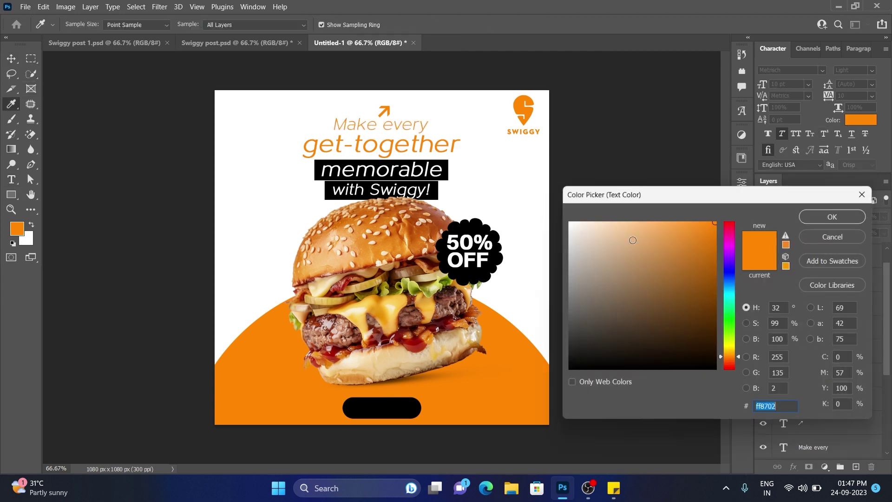
pyautogui.click(546, 210)
pyautogui.click(820, 217)
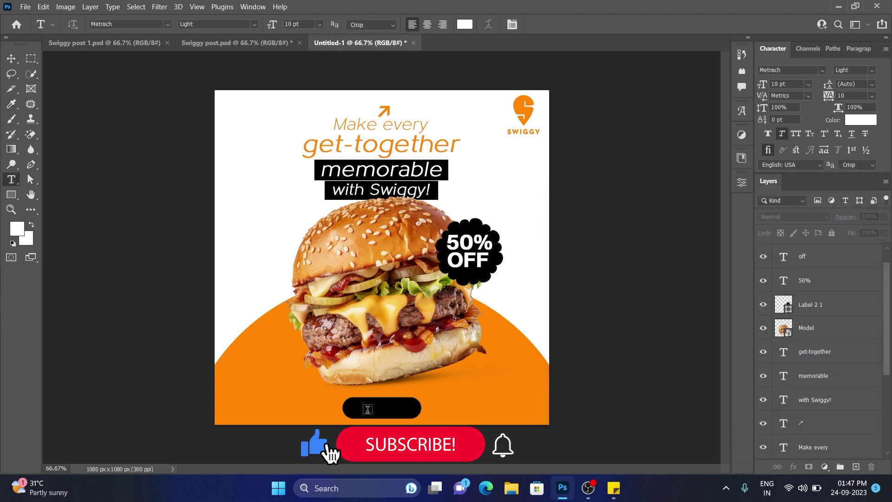
# Step: Add 'Order Now' inside the black pill at 9 pt in Book style
pyautogui.click(371, 407)
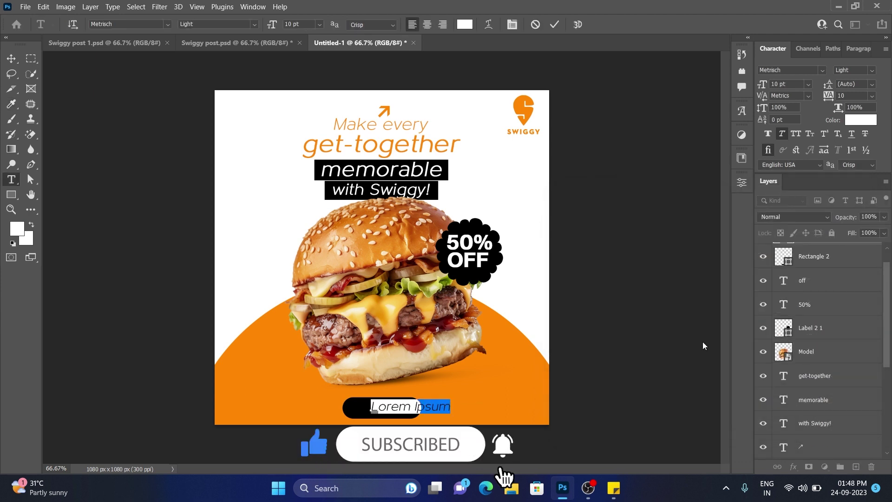
pyautogui.write('Order Now')
pyautogui.hotkey('ctrl', 'Return')
pyautogui.press('v')
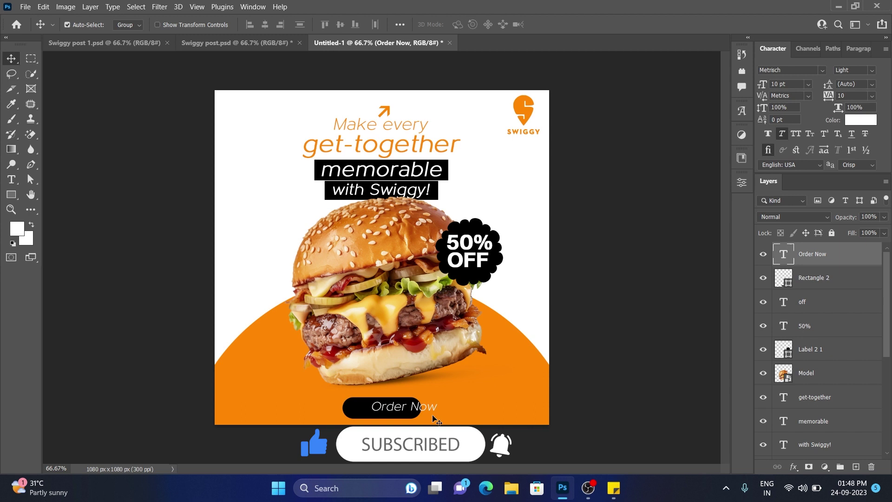
pyautogui.doubleClick(789, 86)
pyautogui.write('9')
pyautogui.press('Return')
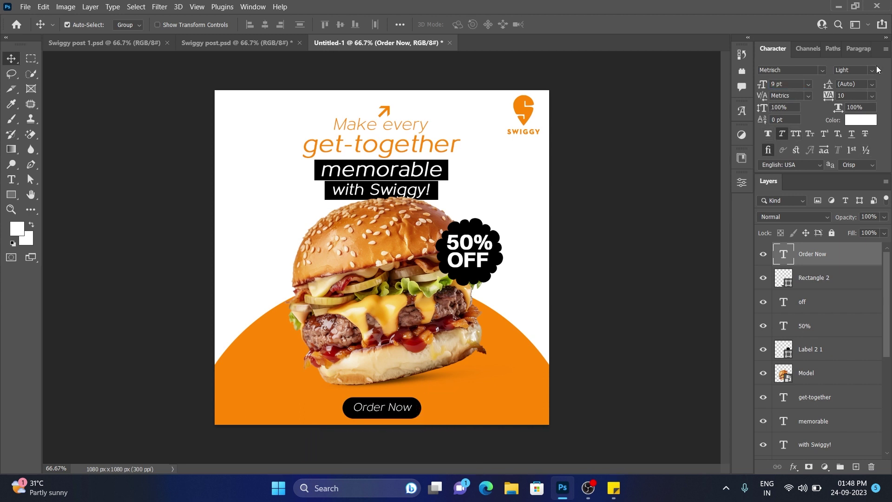
pyautogui.click(871, 70)
pyautogui.click(843, 113)
pyautogui.keyDown('shift'); pyautogui.click(391, 415); pyautogui.keyUp('shift')
pyautogui.click(265, 24)
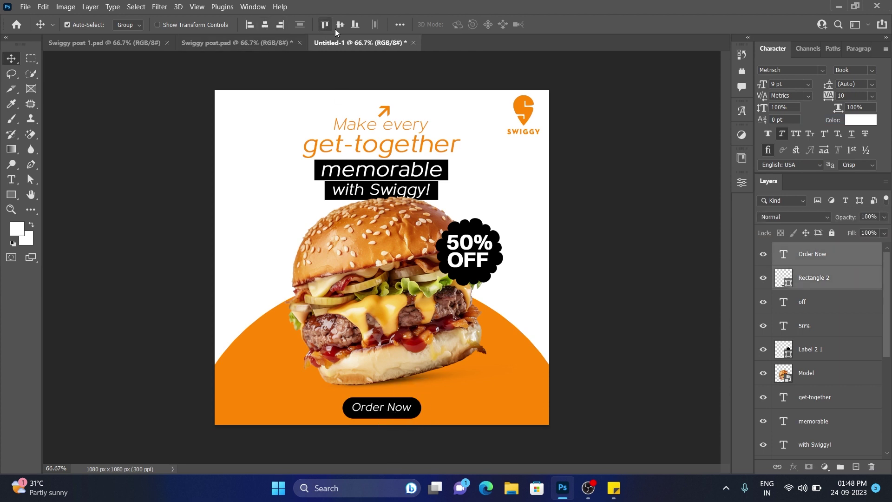
# Step: Remove the italic from the Order Now text
pyautogui.click(430, 416)
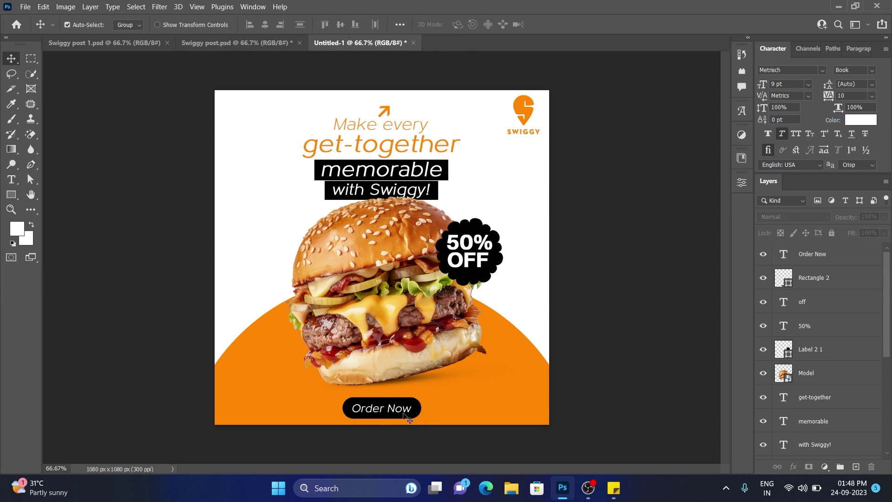
pyautogui.click(404, 415)
pyautogui.moveTo(439, 412)
pyautogui.mouseDown()
pyautogui.moveTo(388, 415)
pyautogui.moveTo(409, 415)
pyautogui.mouseUp()
pyautogui.click(785, 130)
pyautogui.moveTo(439, 416); pyautogui.dragTo(394, 411)
pyautogui.click(439, 412)
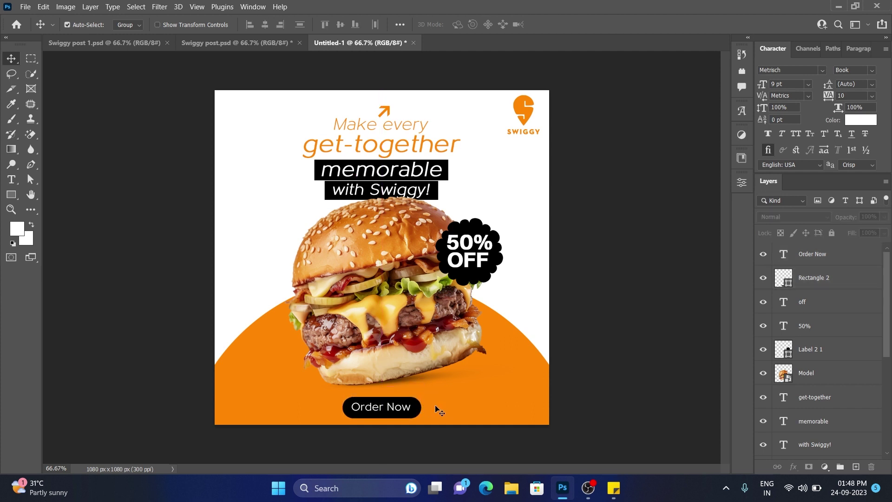
# Step: Try widening the black pill, then slightly enlarge the Order Now text
pyautogui.click(417, 410)
pyautogui.hotkey('ctrl', 't')
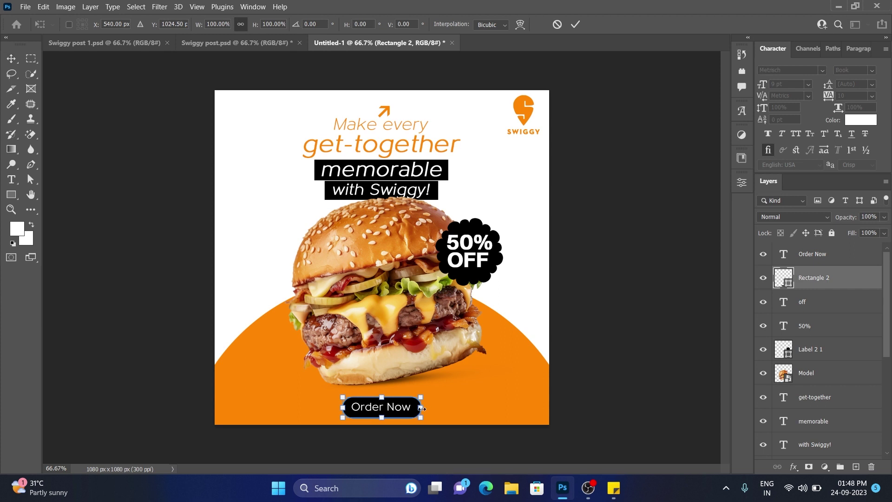
pyautogui.moveTo(422, 408); pyautogui.dragTo(427, 408)
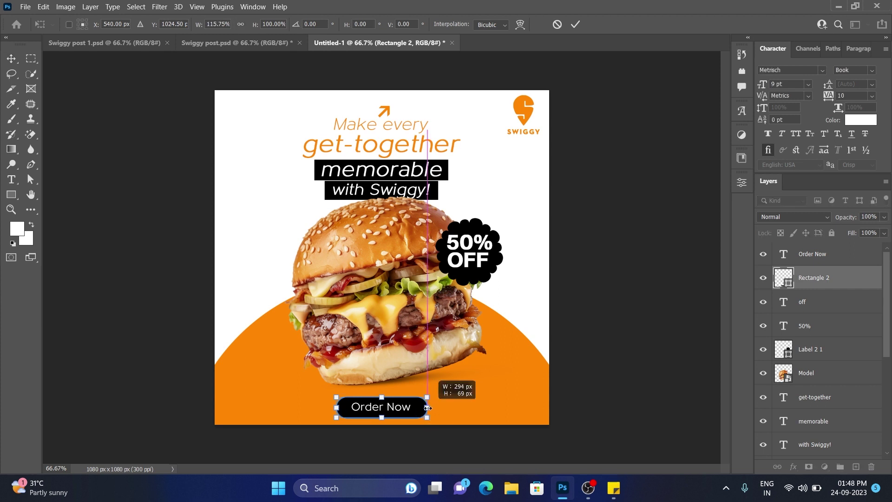
pyautogui.click(557, 24)
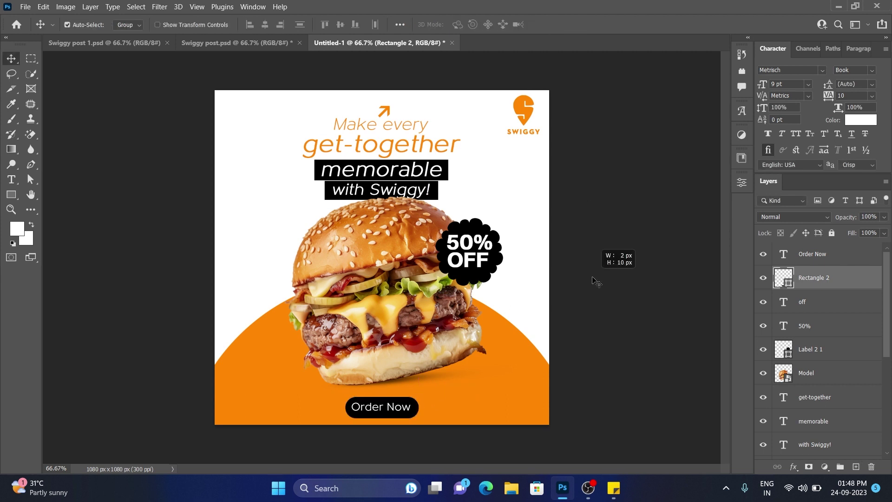
pyautogui.click(403, 410)
pyautogui.hotkey('ctrl', 't')
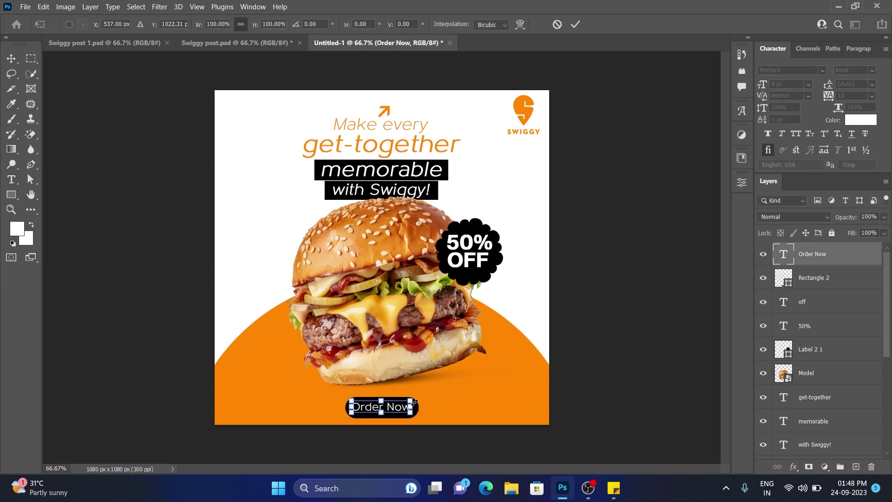
pyautogui.moveTo(415, 399); pyautogui.dragTo(417, 398)
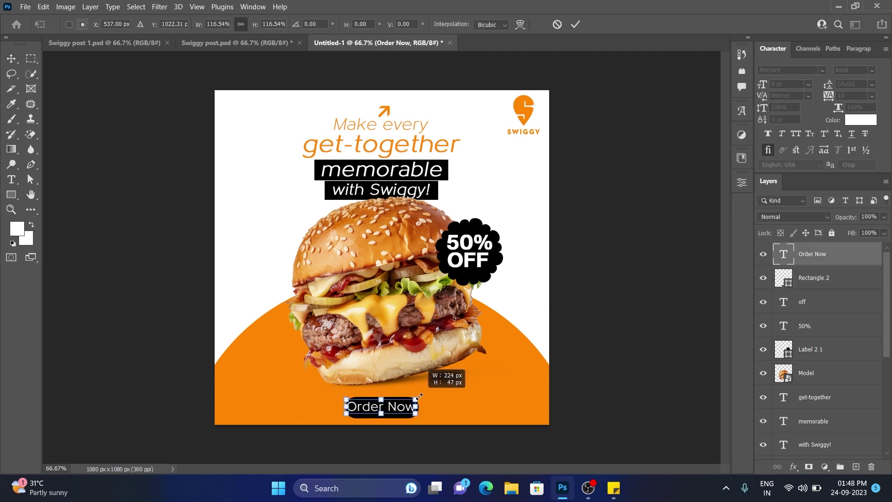
pyautogui.click(575, 24)
pyautogui.click(397, 415)
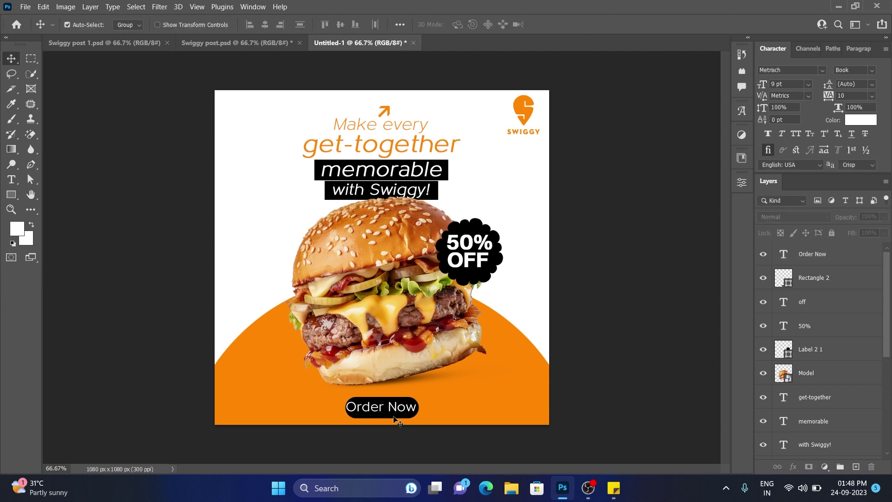
pyautogui.click(395, 415)
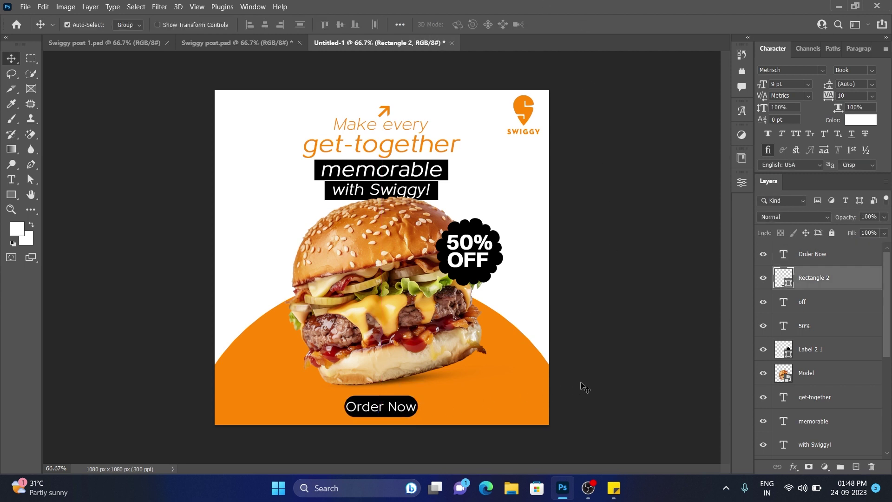
pyautogui.click(581, 384)
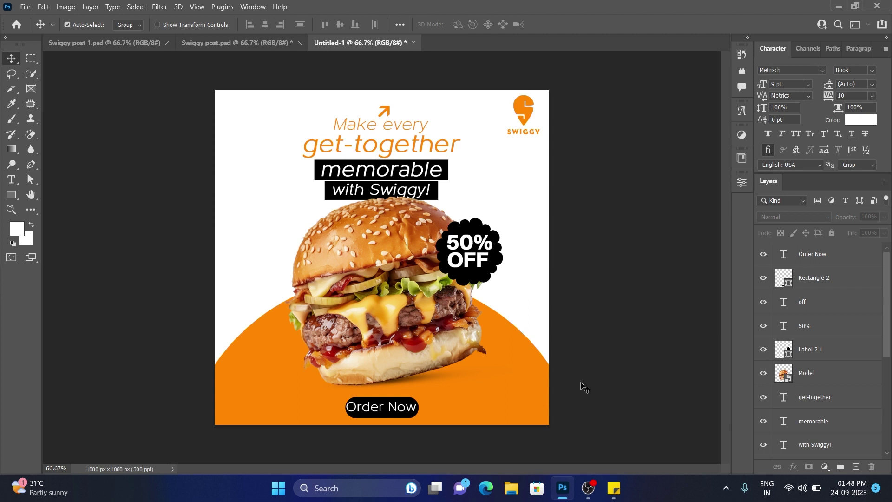
# Step: Shrink the Order Now text slightly and adjust the black button's width
pyautogui.click(416, 409)
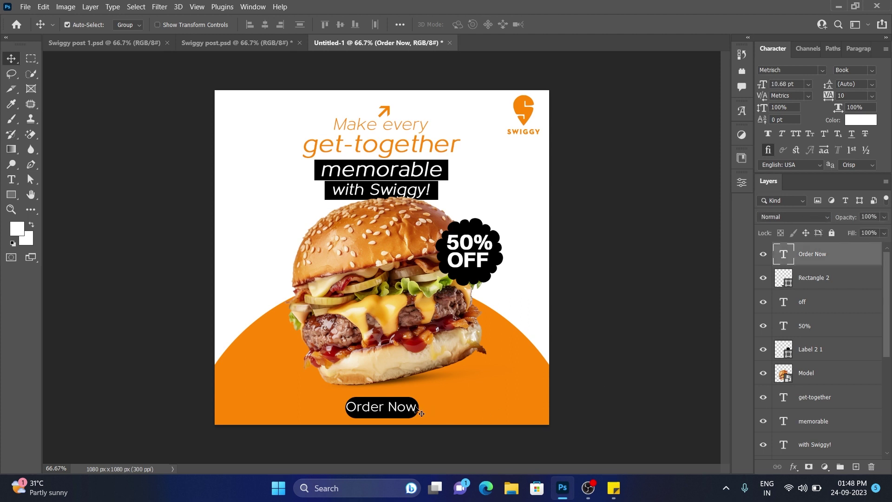
pyautogui.hotkey('ctrl', 't')
pyautogui.moveTo(417, 397); pyautogui.dragTo(408, 399)
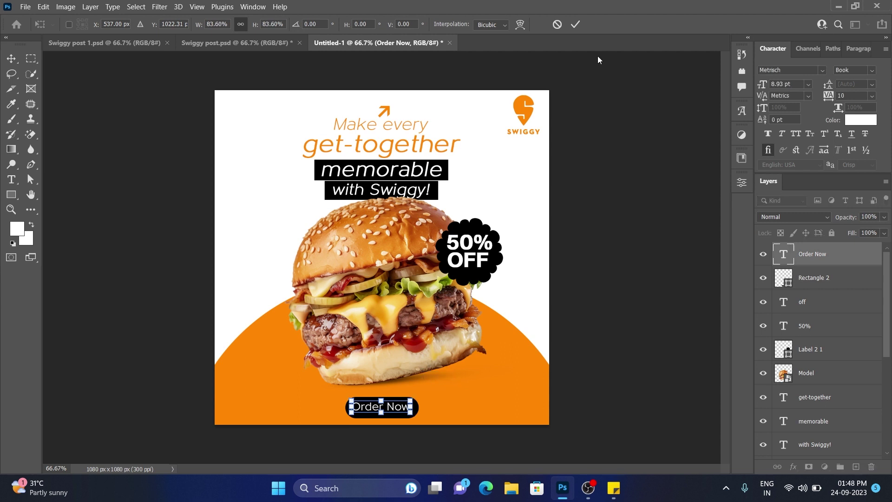
pyautogui.press('Return')
pyautogui.click(417, 408)
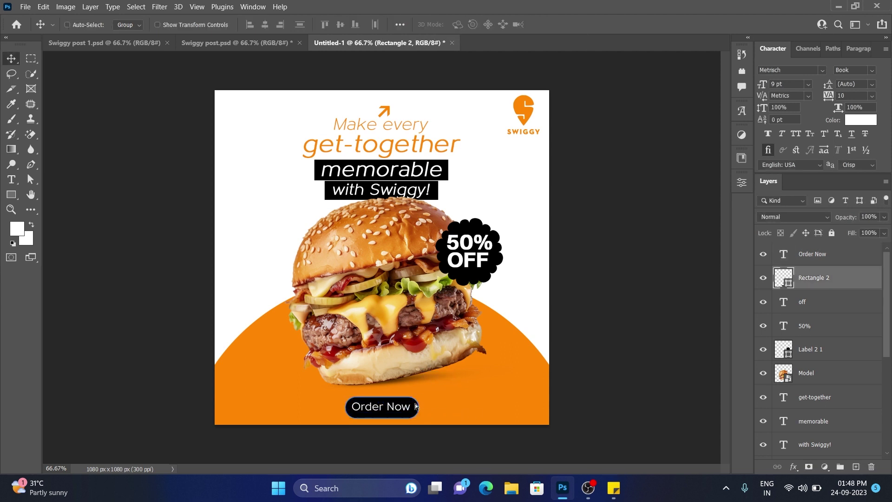
pyautogui.hotkey('ctrl', 't')
pyautogui.moveTo(420, 408); pyautogui.dragTo(420, 409)
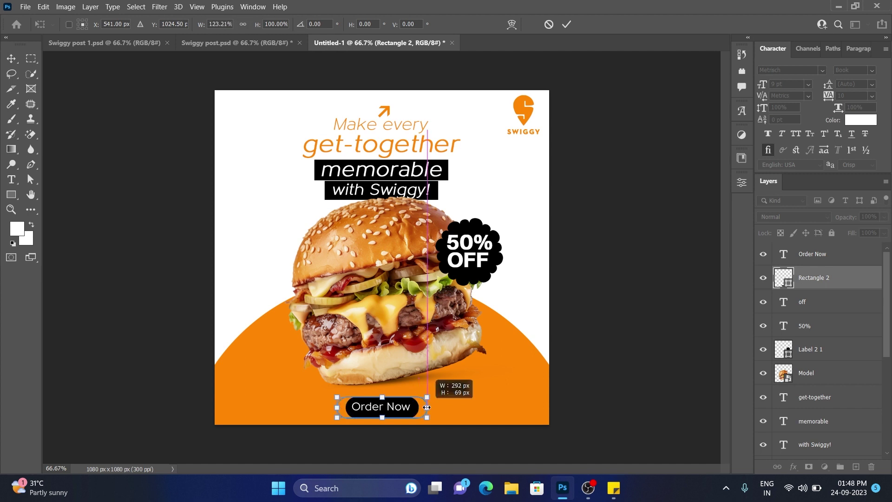
pyautogui.click(568, 24)
# Step: Resize the black button so its width fits around the text
pyautogui.hotkey('alt', ']')
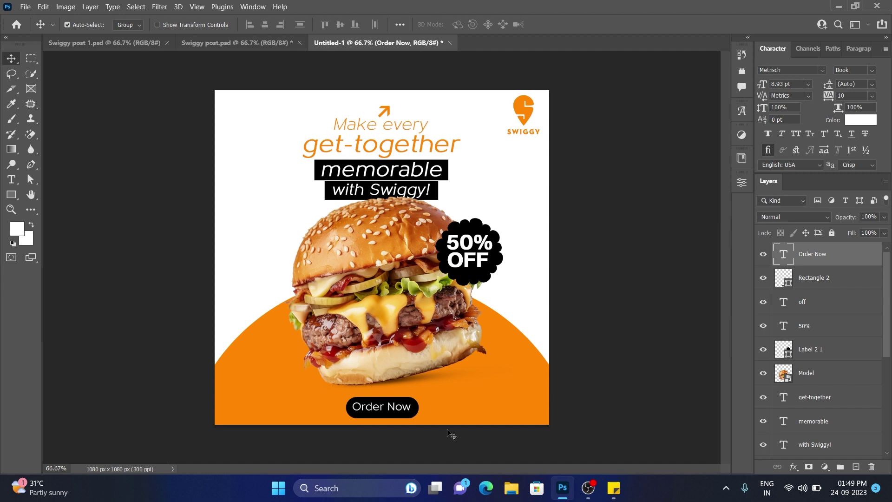
pyautogui.hotkey('alt', '[')
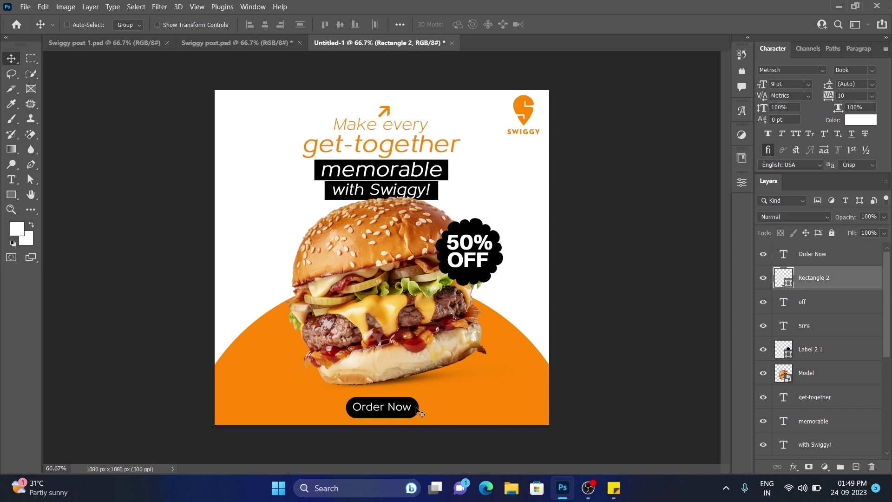
pyautogui.hotkey('ctrl', 't')
pyautogui.moveTo(420, 408); pyautogui.dragTo(446, 407)
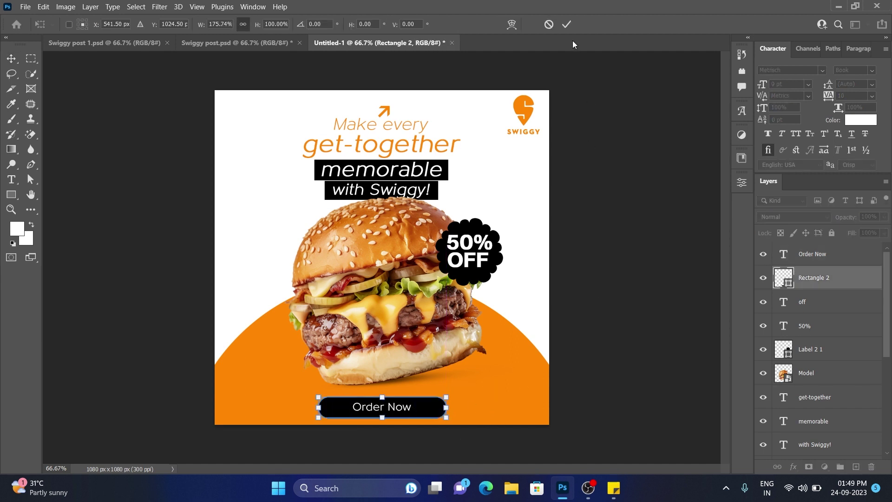
pyautogui.moveTo(446, 407); pyautogui.dragTo(425, 408)
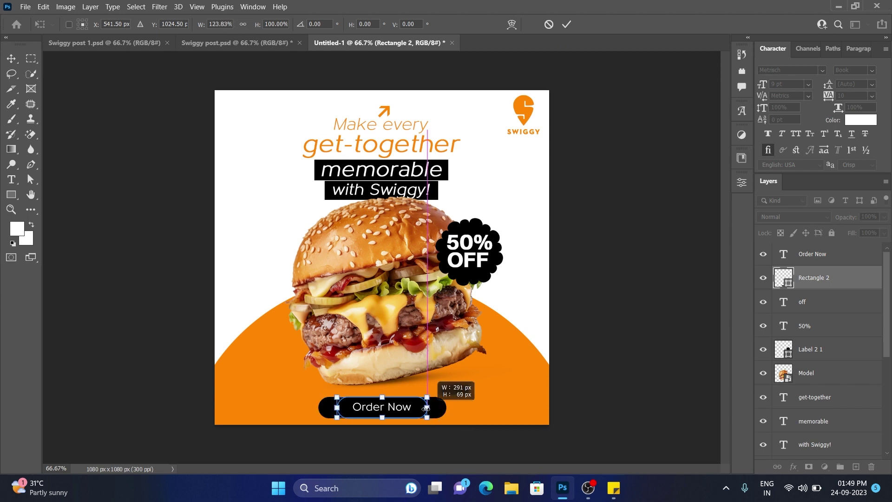
pyautogui.moveTo(426, 408); pyautogui.dragTo(426, 408)
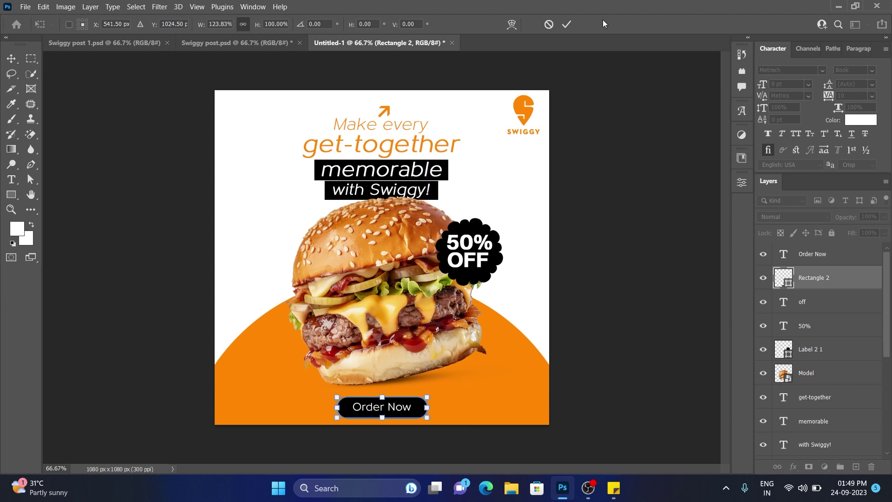
pyautogui.click(566, 24)
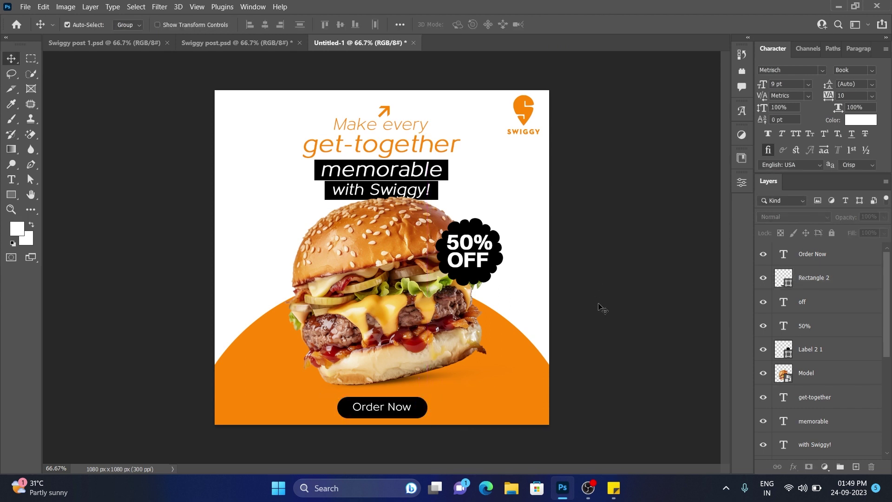
# Step: Make Order Now 9 pt Faux Bold and centre it horizontally on the button
pyautogui.click(421, 411)
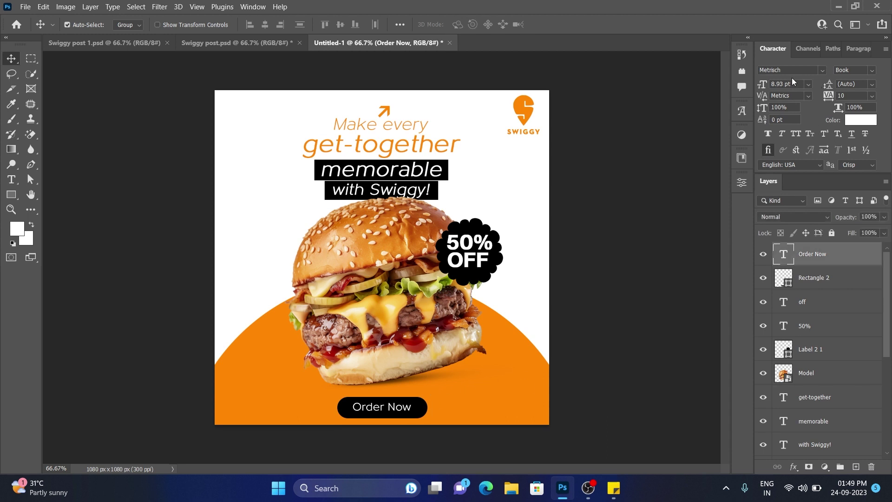
pyautogui.click(793, 84)
pyautogui.write('9')
pyautogui.click(768, 134)
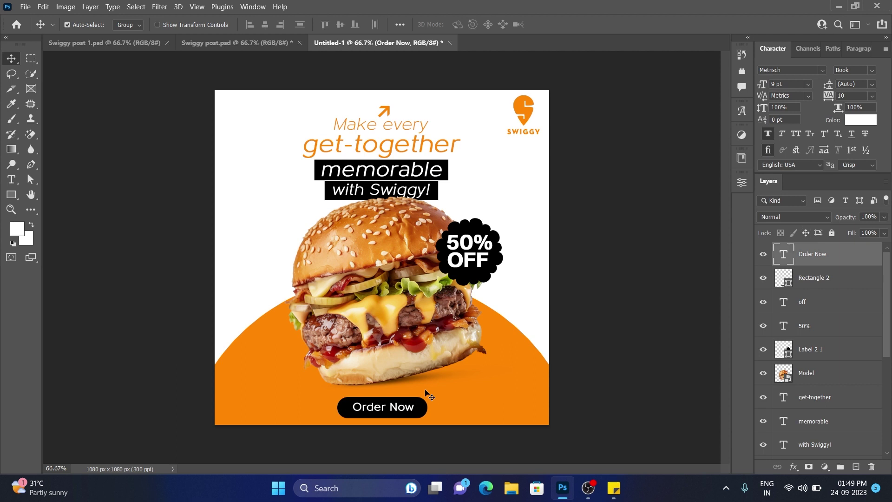
pyautogui.keyDown('shift'); pyautogui.click(343, 409); pyautogui.keyUp('shift')
pyautogui.click(269, 25)
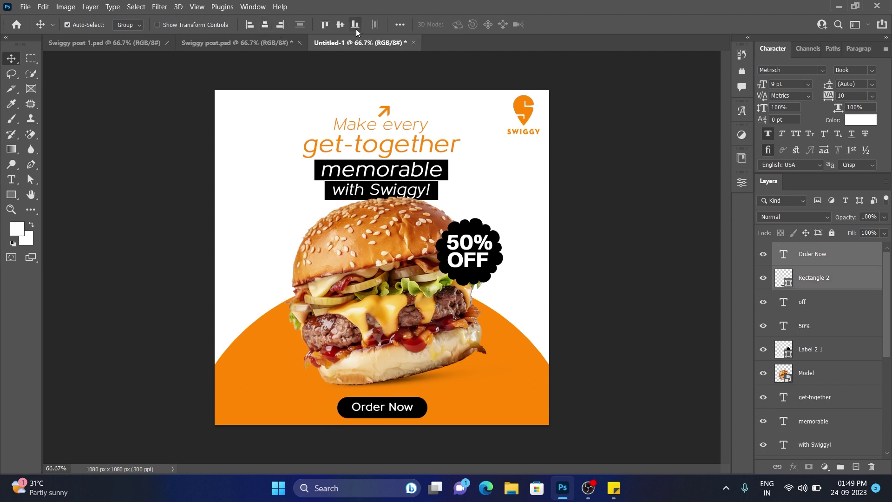
pyautogui.press('Down')
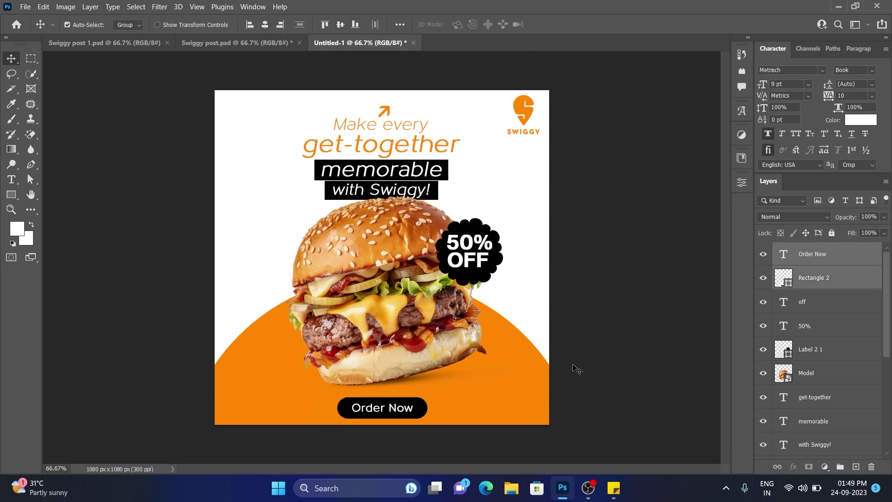
# Step: Narrow the black button to fit the text and add a new empty layer
pyautogui.click(426, 409)
pyautogui.hotkey('ctrl', 't')
pyautogui.moveTo(432, 409); pyautogui.dragTo(430, 409)
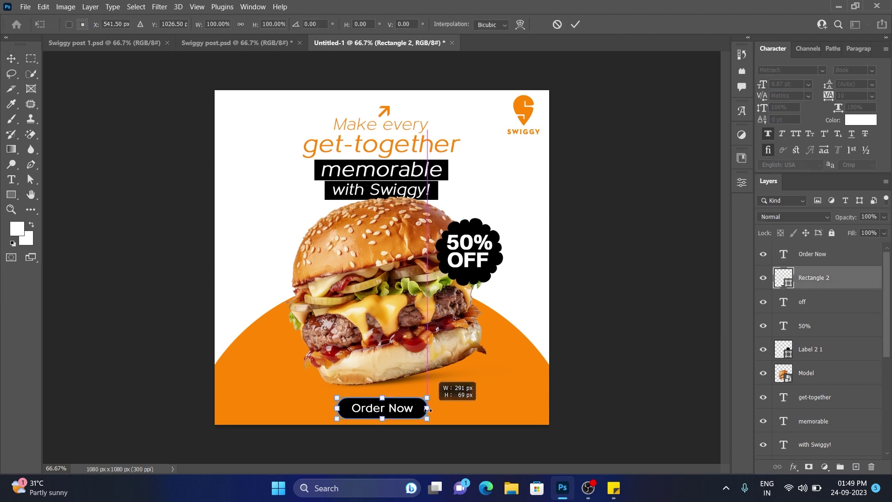
pyautogui.keyDown('alt'); pyautogui.scroll(3, 399, 341); pyautogui.keyUp('alt')
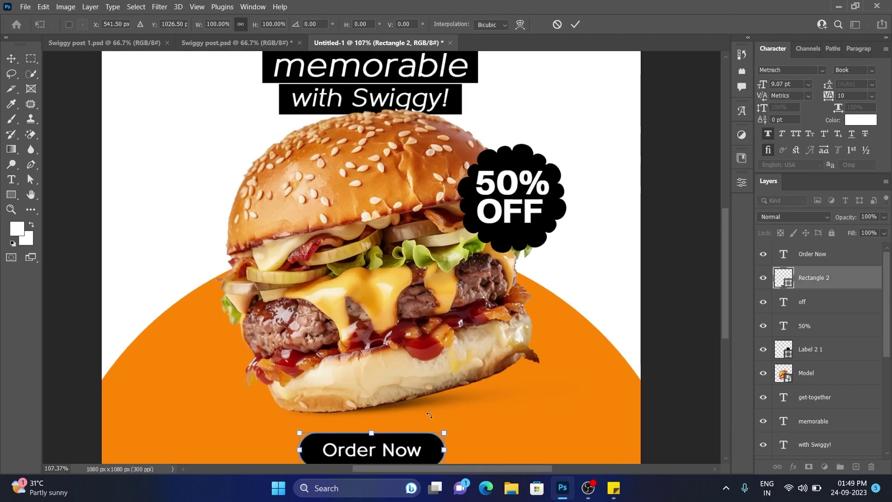
pyautogui.scroll(-3, 424, 413)
pyautogui.moveTo(451, 389); pyautogui.dragTo(446, 389)
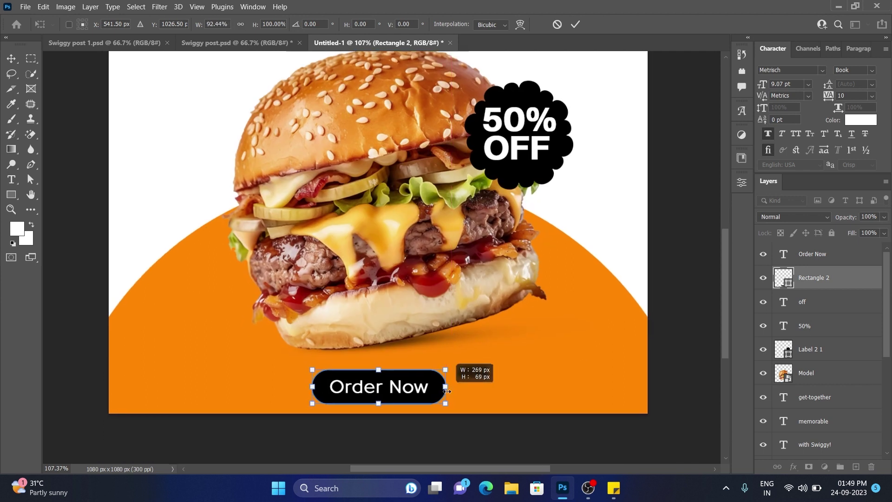
pyautogui.click(576, 24)
pyautogui.keyDown('alt'); pyautogui.scroll(-2, 640, 307); pyautogui.keyUp('alt')
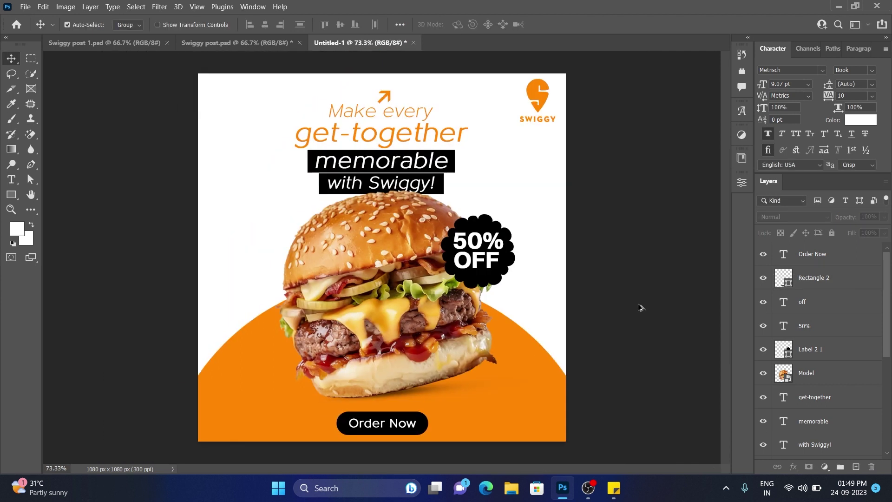
pyautogui.keyDown('alt'); pyautogui.scroll(-1, 641, 307); pyautogui.keyUp('alt')
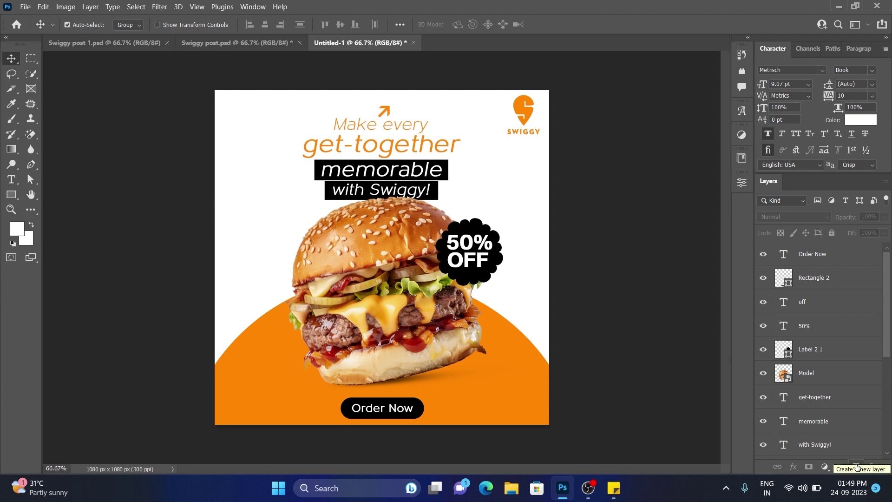
pyautogui.click(856, 466)
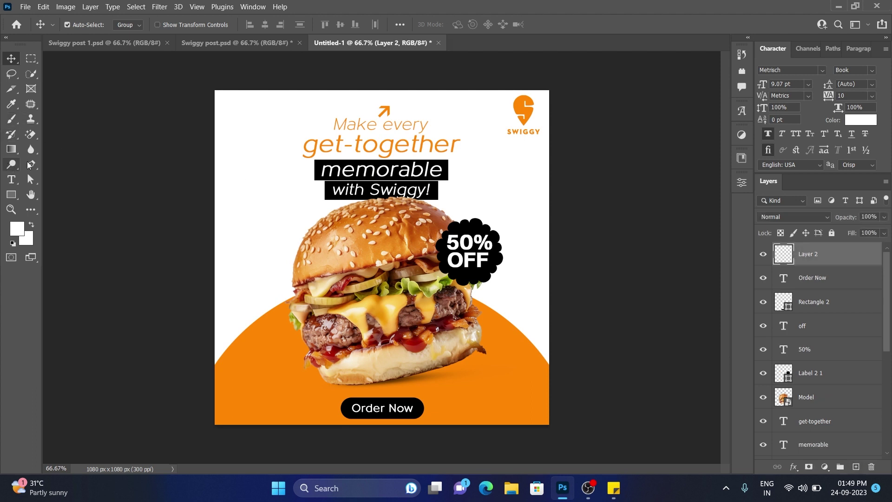
# Step: Draw an orange-filled leaf shape with the pen left of the burger
pyautogui.click(31, 164)
pyautogui.click(127, 24)
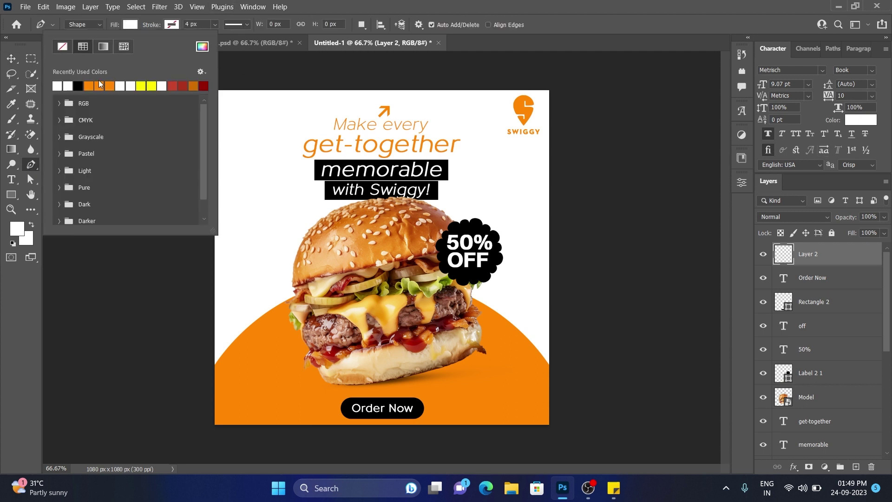
pyautogui.click(94, 85)
pyautogui.click(134, 23)
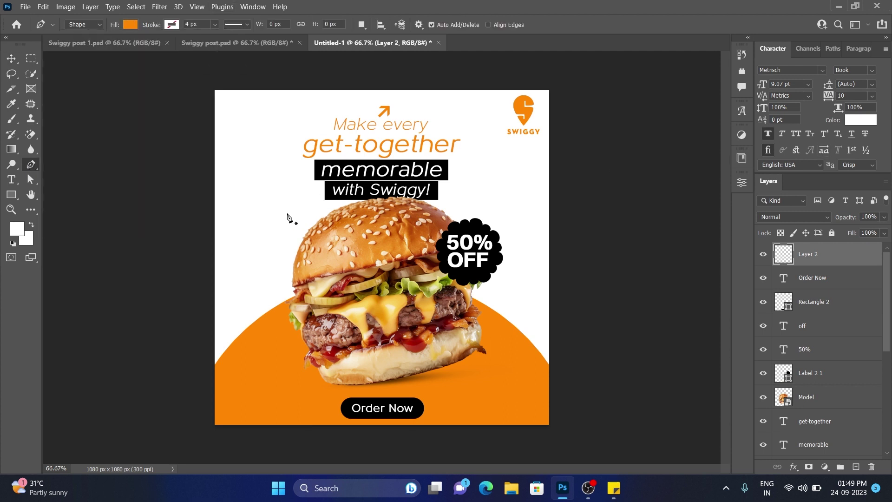
pyautogui.click(246, 225)
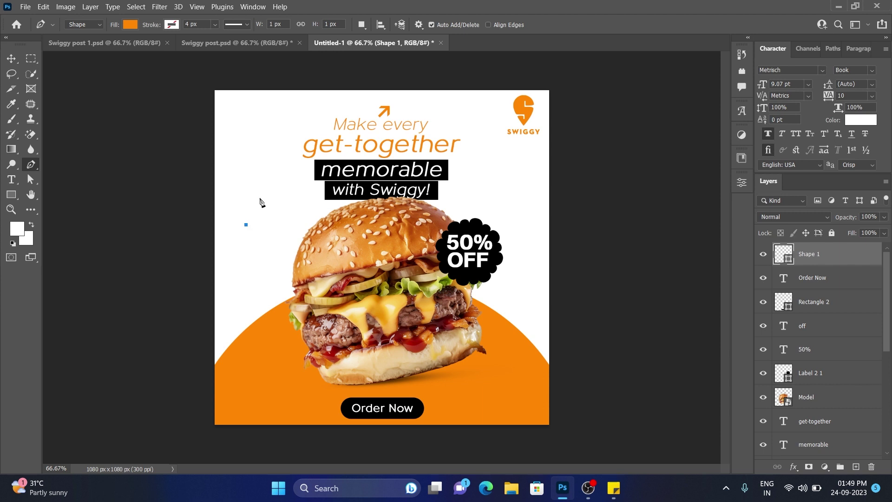
pyautogui.moveTo(256, 199); pyautogui.dragTo(270, 192)
pyautogui.click(256, 201)
pyautogui.moveTo(246, 225); pyautogui.dragTo(231, 226)
pyautogui.click(11, 58)
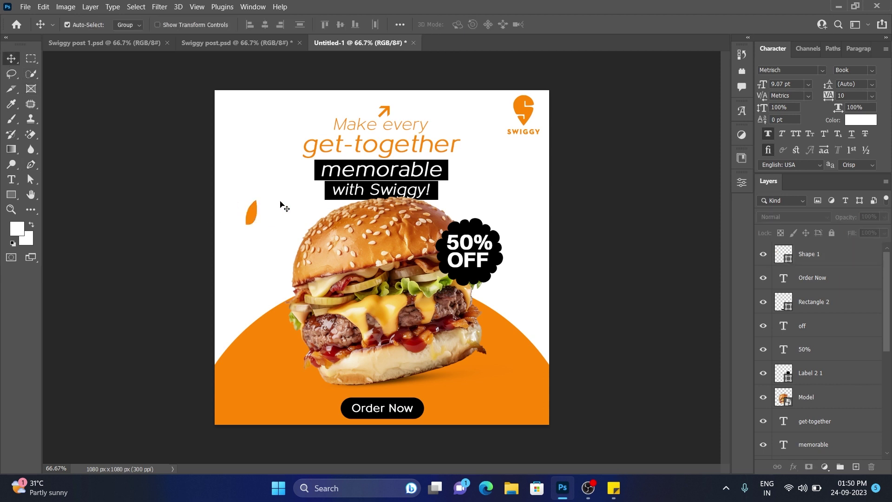
# Step: Reposition and angle the orange leaf beside the burger
pyautogui.moveTo(252, 215)
pyautogui.mouseDown()
pyautogui.moveTo(271, 204)
pyautogui.moveTo(285, 180)
pyautogui.mouseUp()
pyautogui.hotkey('ctrl', 't')
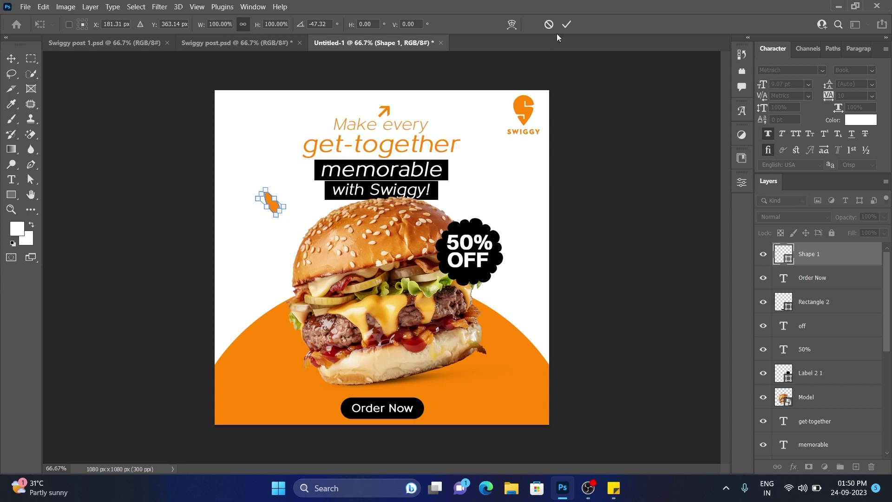
pyautogui.press('Return')
pyautogui.click(598, 110)
pyautogui.moveTo(292, 219); pyautogui.dragTo(281, 220)
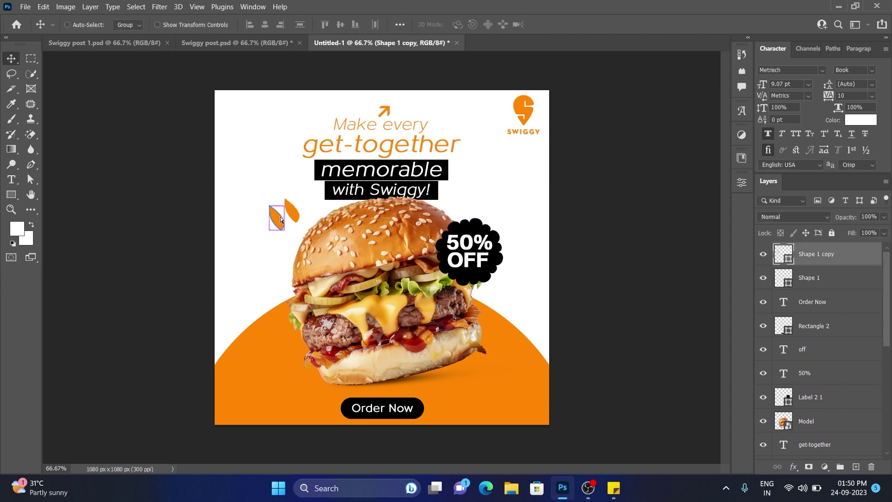
# Step: Copy the leaf, flipping it horizontally and vertically and rotating it
pyautogui.hotkey('ctrl', 't')
pyautogui.rightClick(281, 219)
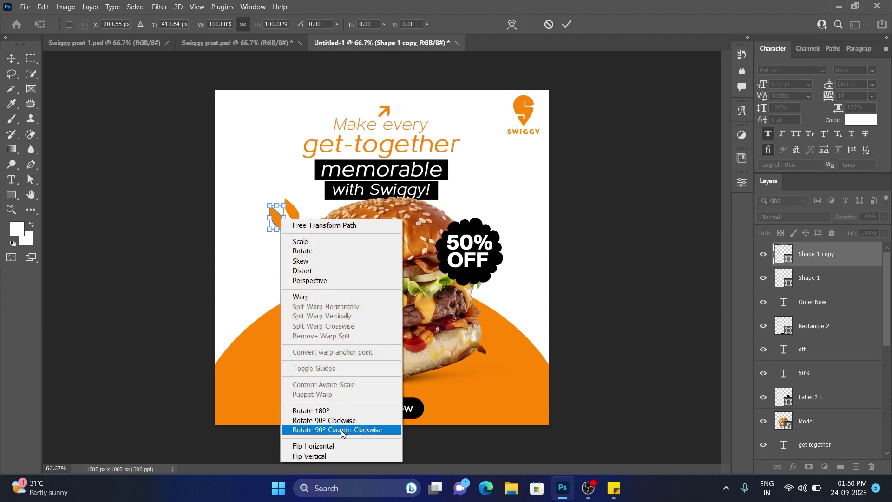
pyautogui.click(341, 445)
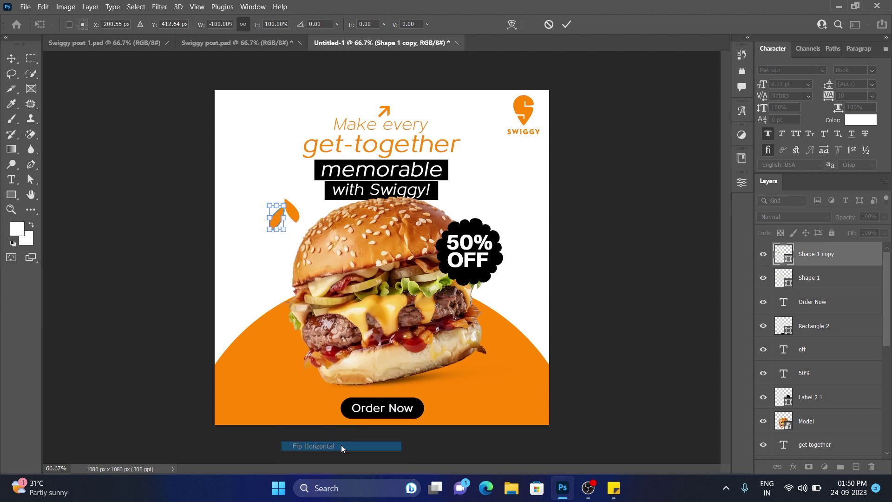
pyautogui.rightClick(277, 227)
pyautogui.click(306, 463)
pyautogui.moveTo(324, 201)
pyautogui.mouseDown()
pyautogui.moveTo(289, 190)
pyautogui.moveTo(271, 214)
pyautogui.mouseUp()
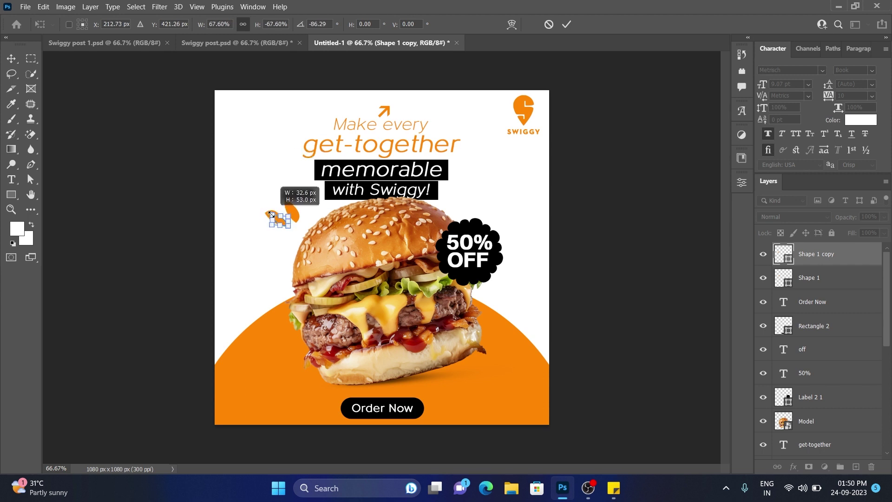
pyautogui.click(568, 26)
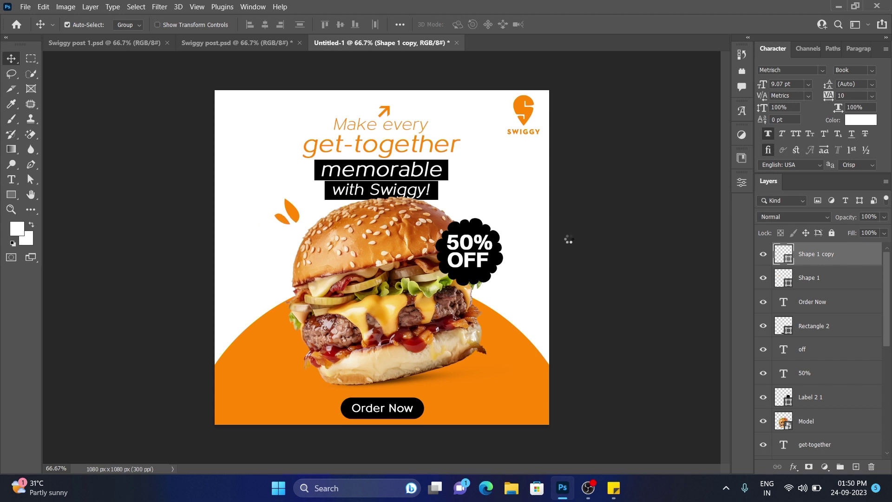
pyautogui.click(576, 247)
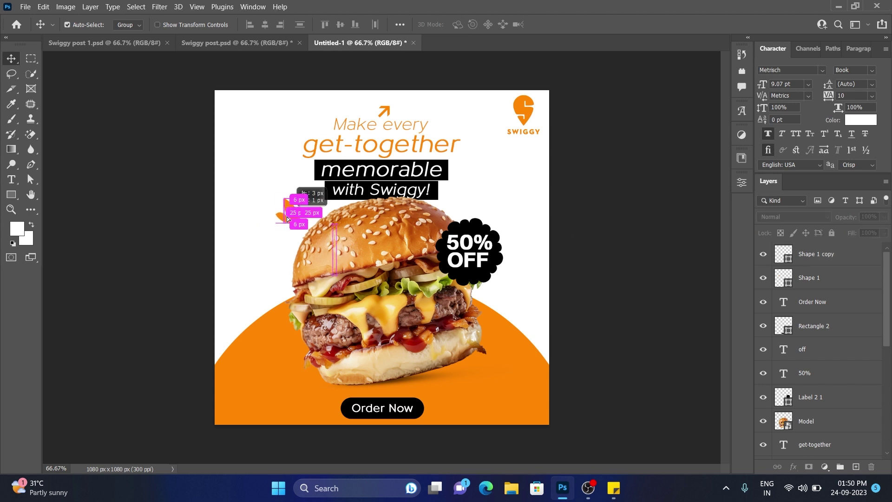
# Step: Alt-drag a third leaf copy, rotate it and shrink it to about three quarters
pyautogui.moveTo(296, 215); pyautogui.dragTo(286, 230)
pyautogui.hotkey('ctrl', 't')
pyautogui.moveTo(343, 236); pyautogui.dragTo(338, 177)
pyautogui.moveTo(273, 213); pyautogui.dragTo(330, 204)
pyautogui.click(575, 25)
# Step: Move the three-leaf cluster into place at the burger's upper-left edge
pyautogui.moveTo(292, 217); pyautogui.dragTo(287, 229)
pyautogui.press('Down')
pyautogui.press('Down')
pyautogui.press('Right')
pyautogui.press('Right')
pyautogui.press('Down')
pyautogui.press('Down')
pyautogui.press('Right')
pyautogui.press('Right')
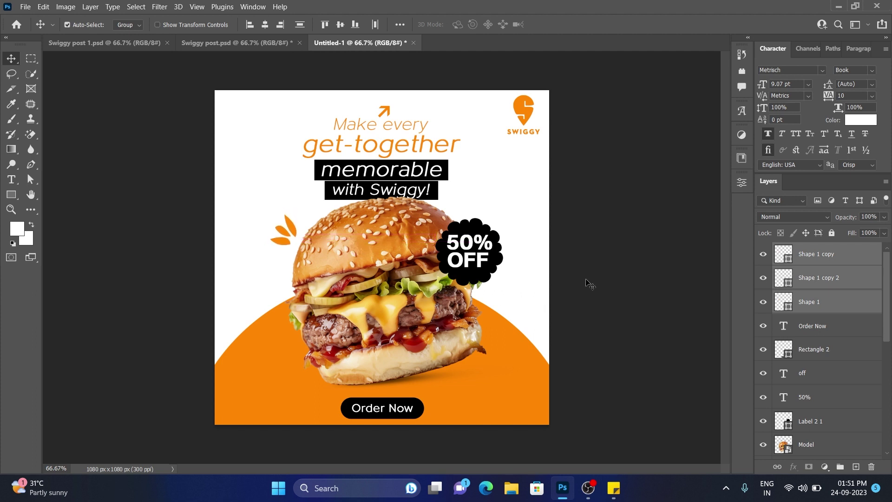
pyautogui.press('Down')
pyautogui.press('Down')
pyautogui.press('Down')
pyautogui.press('Down')
pyautogui.press('Down')
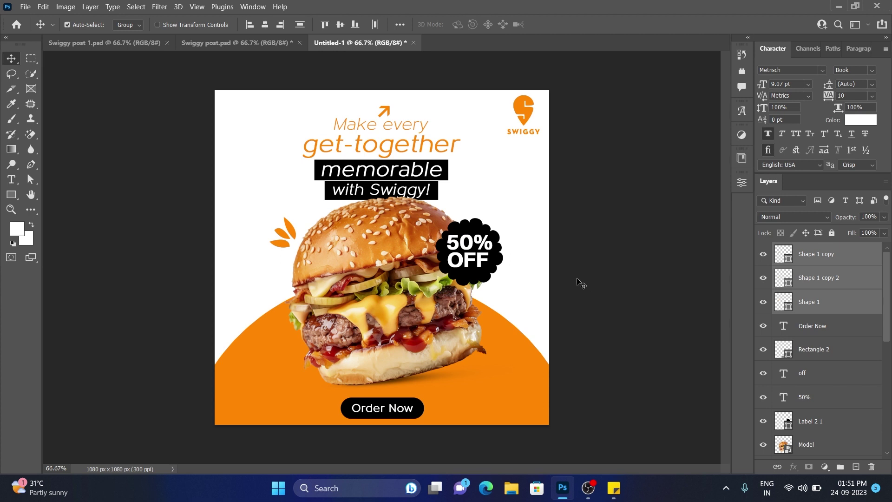
pyautogui.click(584, 282)
# Step: Select the headline text layers and move the block up slightly
pyautogui.click(285, 239)
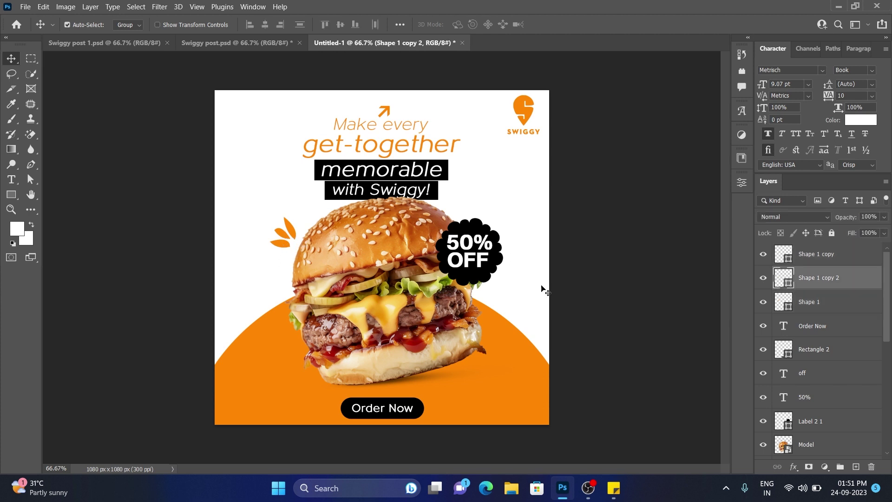
pyautogui.click(425, 193)
pyautogui.moveTo(348, 98); pyautogui.dragTo(439, 139)
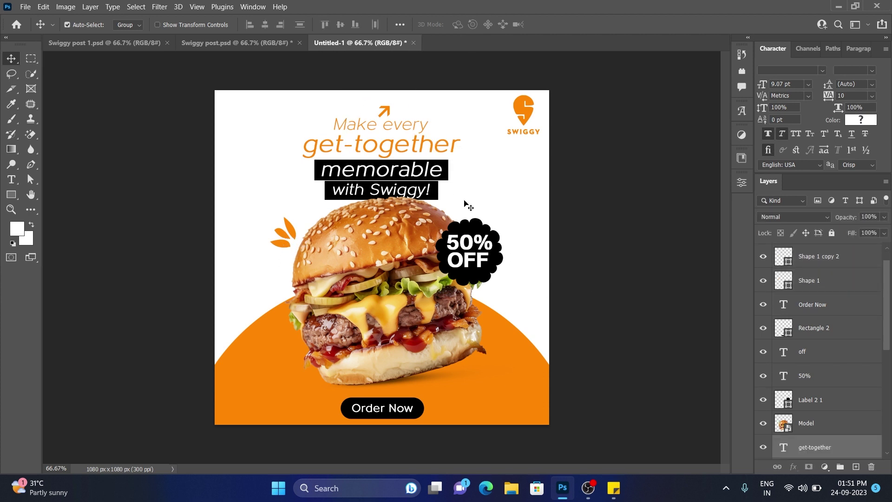
pyautogui.click(425, 124)
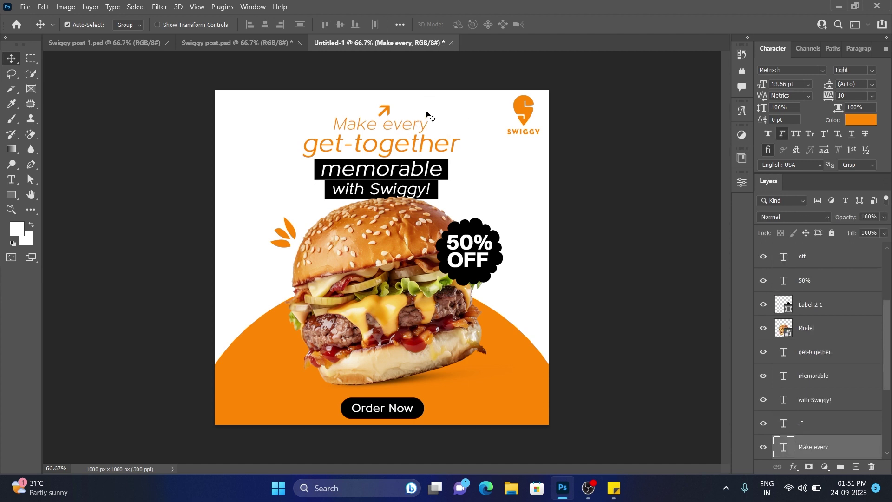
pyautogui.click(403, 100)
pyautogui.moveTo(378, 96); pyautogui.dragTo(464, 177)
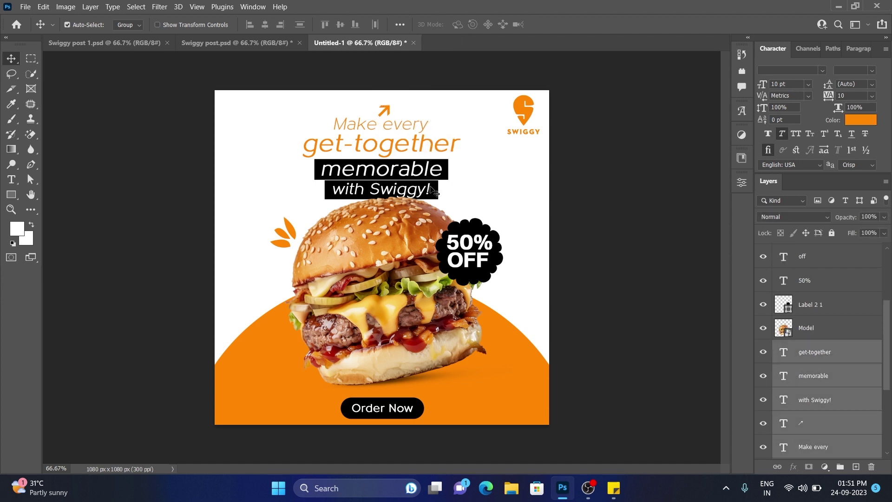
pyautogui.hotkey('ctrl', 't')
pyautogui.click(567, 25)
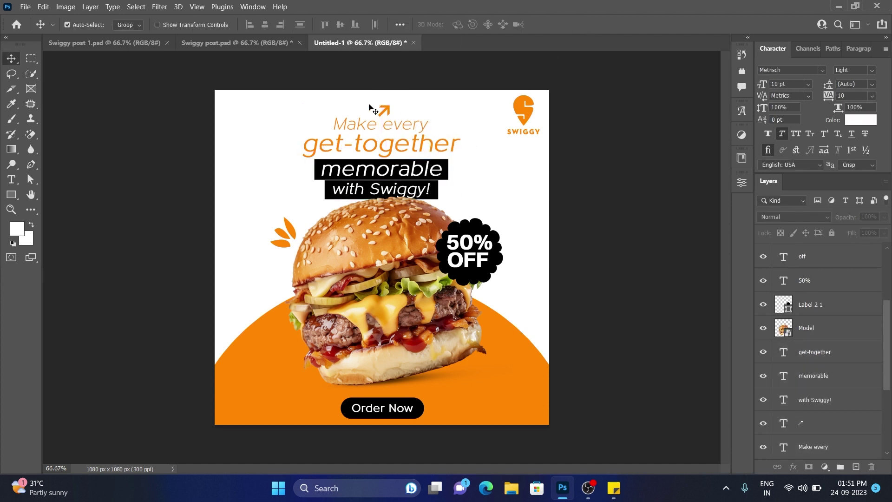
pyautogui.moveTo(403, 192); pyautogui.dragTo(404, 188)
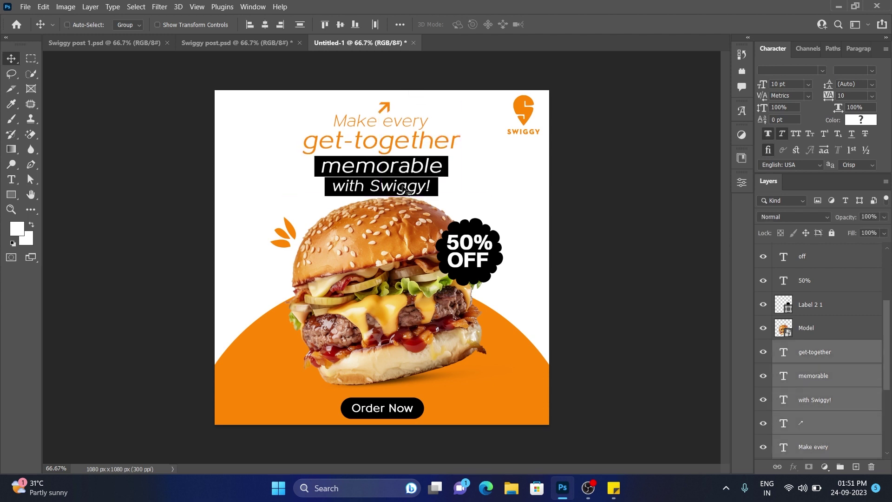
# Step: Enlarge the headline block a touch and shift 'memorable' and 'with Swiggy!' slightly
pyautogui.hotkey('ctrl', 't')
pyautogui.click(567, 24)
pyautogui.moveTo(446, 168); pyautogui.dragTo(382, 100)
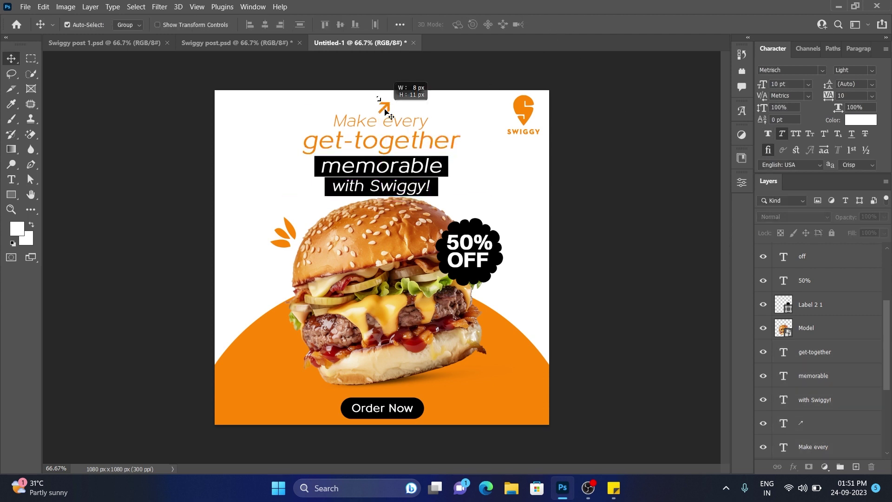
pyautogui.hotkey('ctrl', 't')
pyautogui.moveTo(461, 100); pyautogui.dragTo(463, 99)
pyautogui.press('Return')
pyautogui.moveTo(399, 168); pyautogui.dragTo(398, 170)
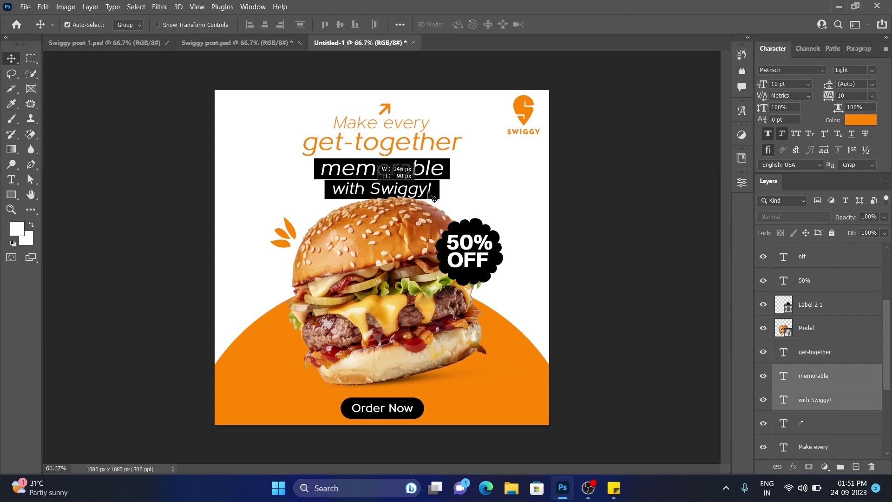
pyautogui.click(483, 198)
pyautogui.click(386, 108)
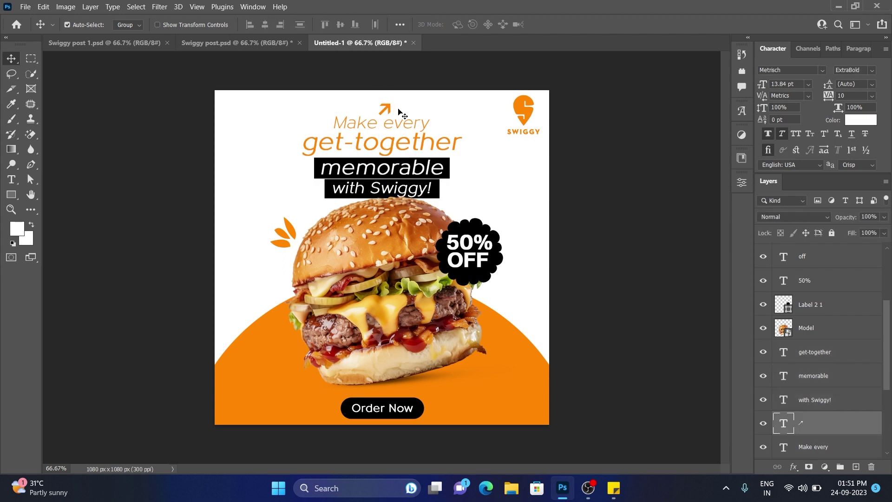
pyautogui.moveTo(376, 95)
pyautogui.mouseDown()
pyautogui.moveTo(406, 183)
pyautogui.moveTo(446, 195)
pyautogui.mouseUp()
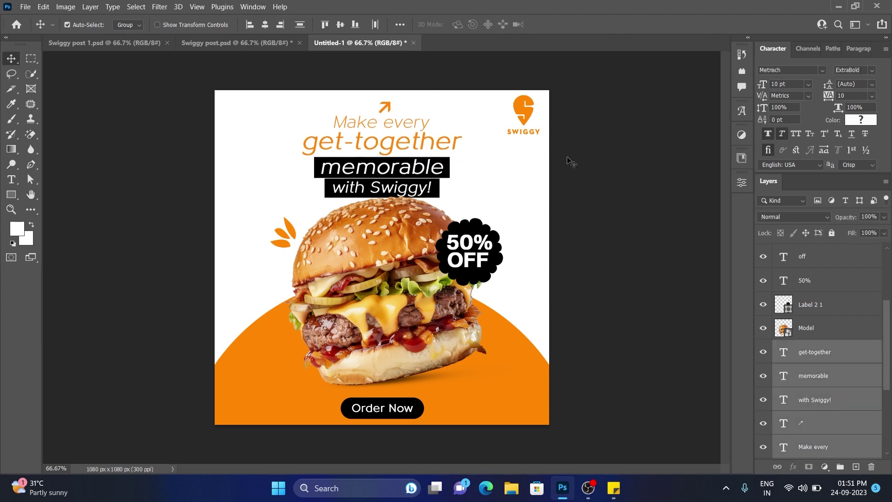
pyautogui.click(569, 195)
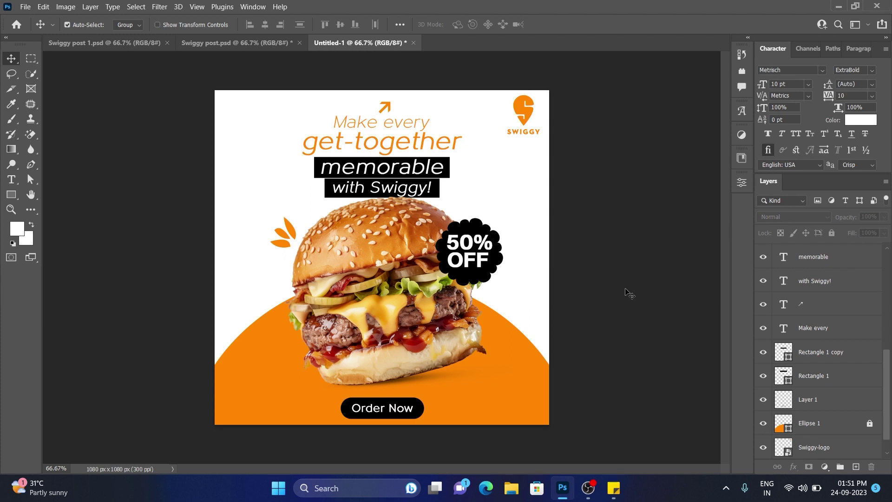
pyautogui.click(11, 179)
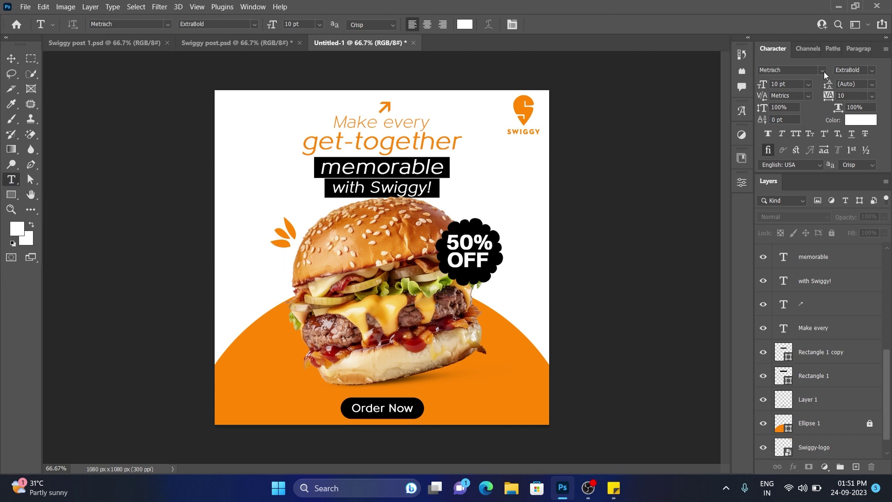
# Step: Type 'Swiggy' and scale it up to span the bottom of the canvas
pyautogui.click(278, 387)
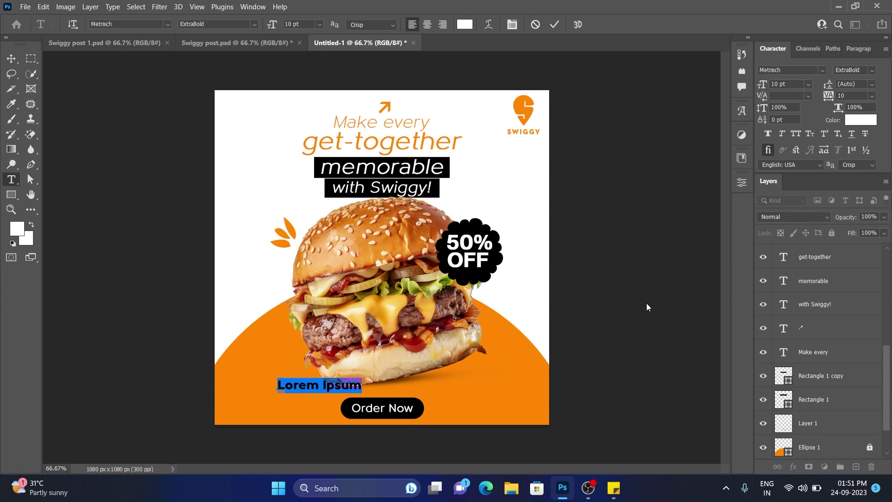
pyautogui.write('Swiggy')
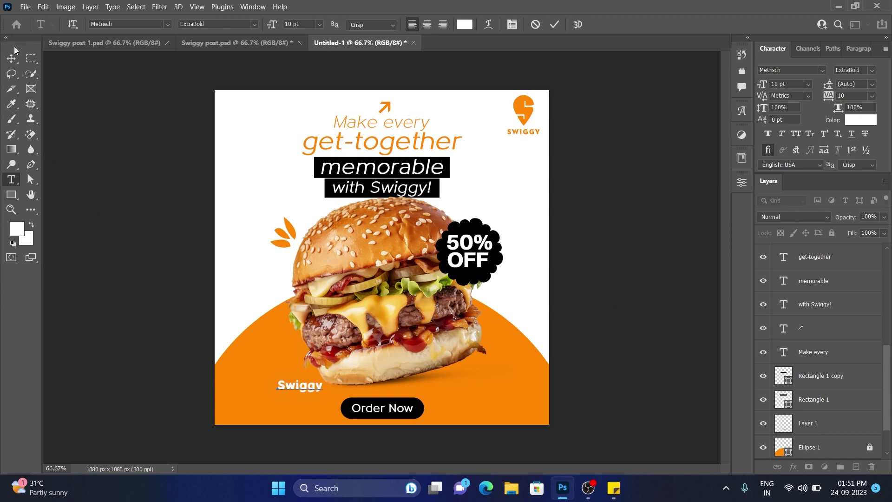
pyautogui.click(15, 57)
pyautogui.hotkey('ctrl', 't')
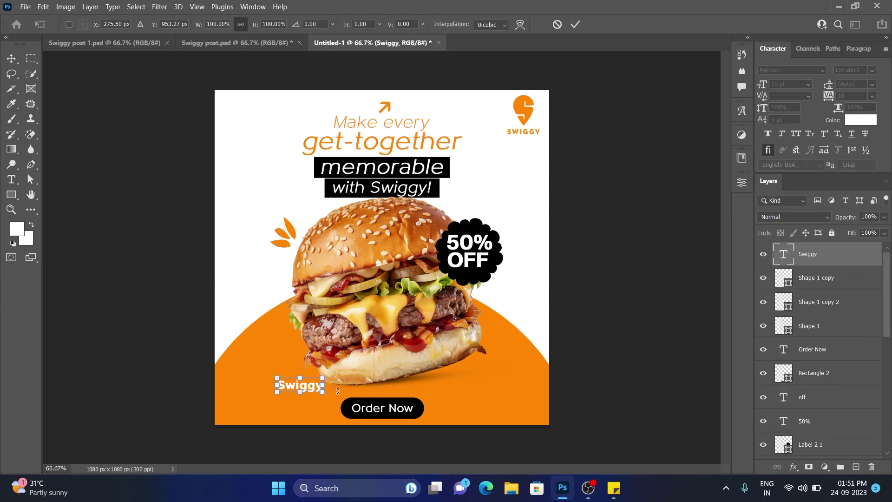
pyautogui.moveTo(327, 373); pyautogui.dragTo(478, 328)
pyautogui.moveTo(422, 388); pyautogui.dragTo(496, 365)
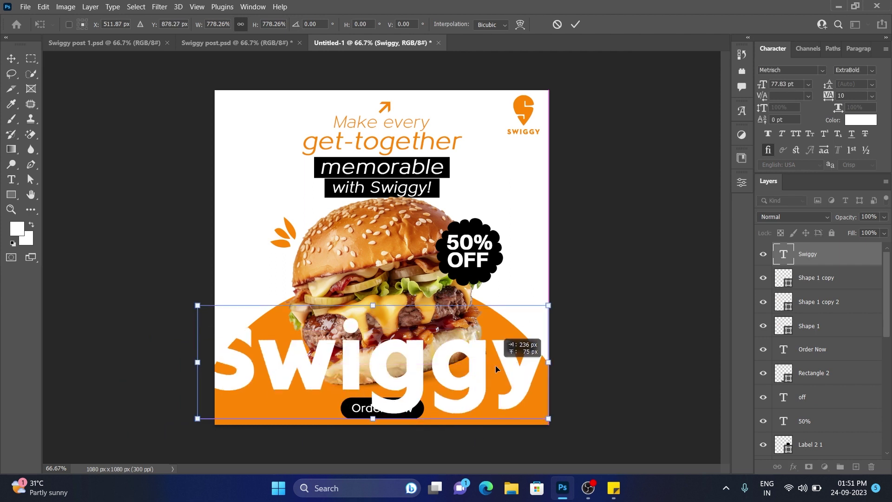
pyautogui.moveTo(548, 305); pyautogui.dragTo(552, 304)
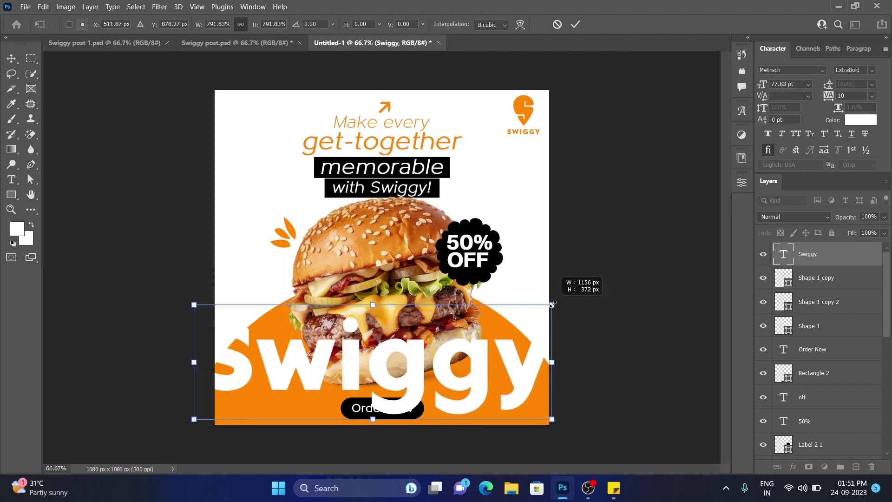
pyautogui.click(575, 24)
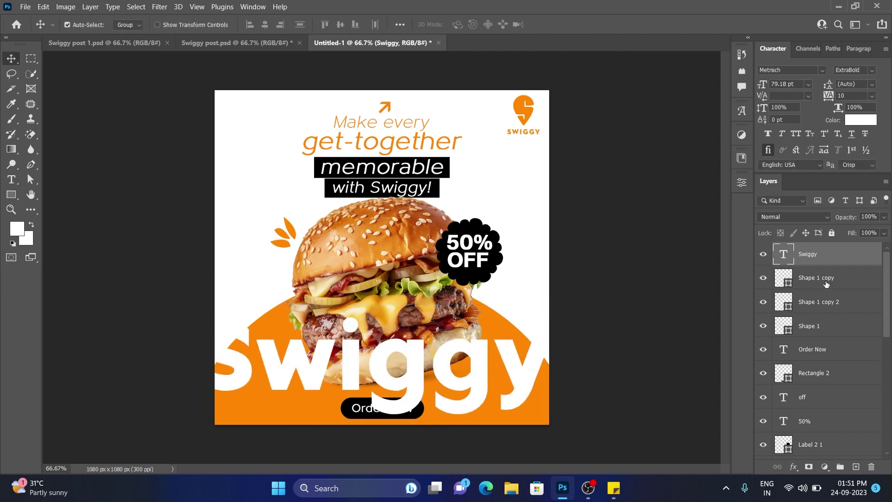
# Step: Move the Swiggy layer below the burger so the word sits behind it
pyautogui.moveTo(821, 257); pyautogui.dragTo(823, 459)
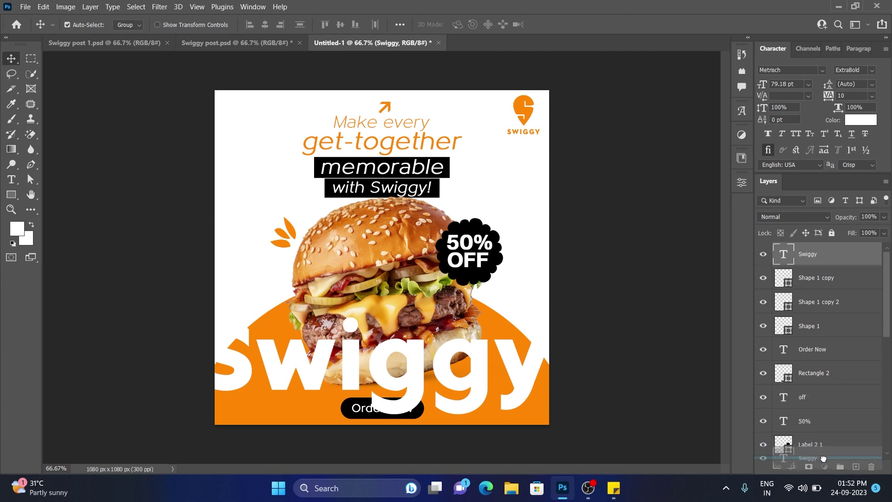
pyautogui.moveTo(823, 458); pyautogui.dragTo(784, 385)
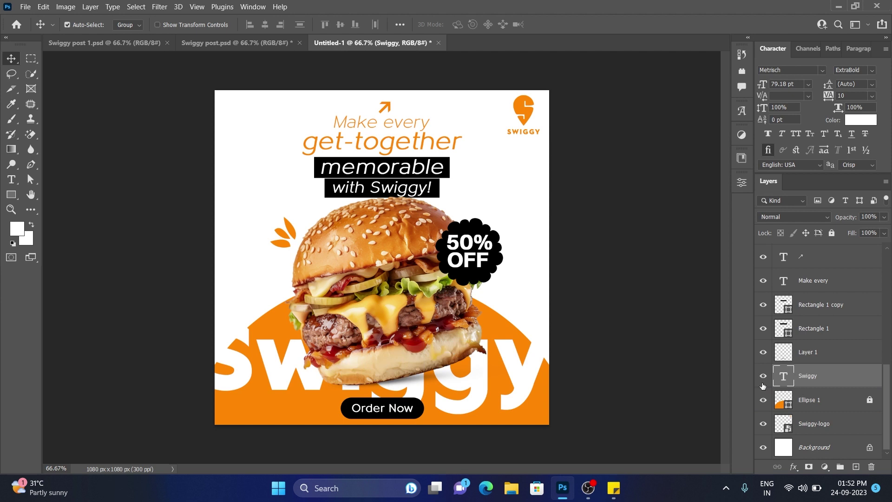
pyautogui.moveTo(514, 361); pyautogui.dragTo(514, 375)
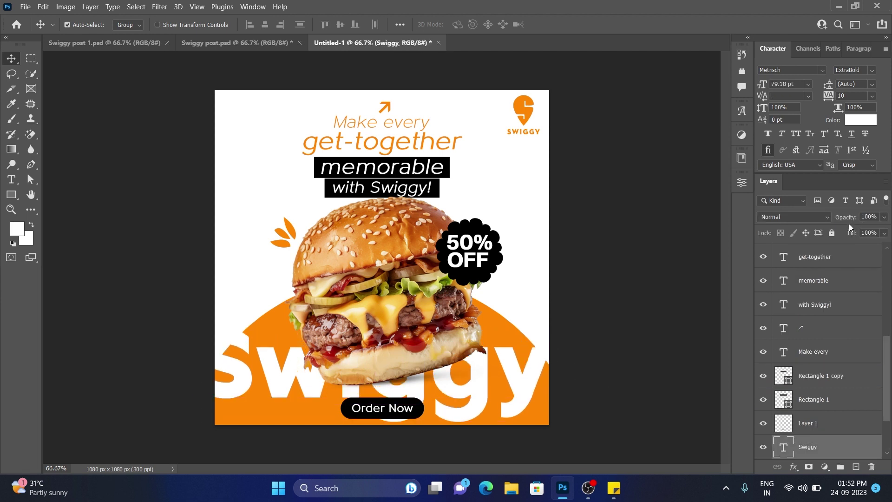
pyautogui.scroll(-1, 819, 444)
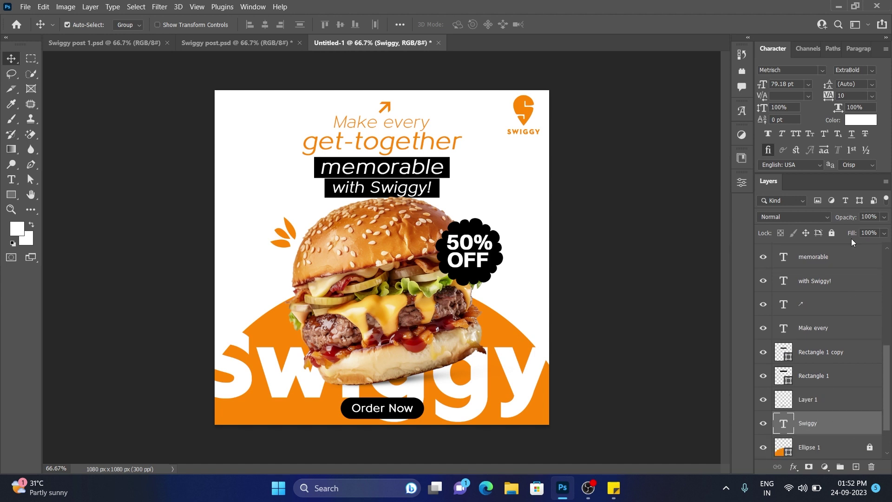
# Step: Make the Swiggy text fill transparent, add a 3 px white stroke, and nudge it upward
pyautogui.moveTo(853, 229); pyautogui.dragTo(691, 273)
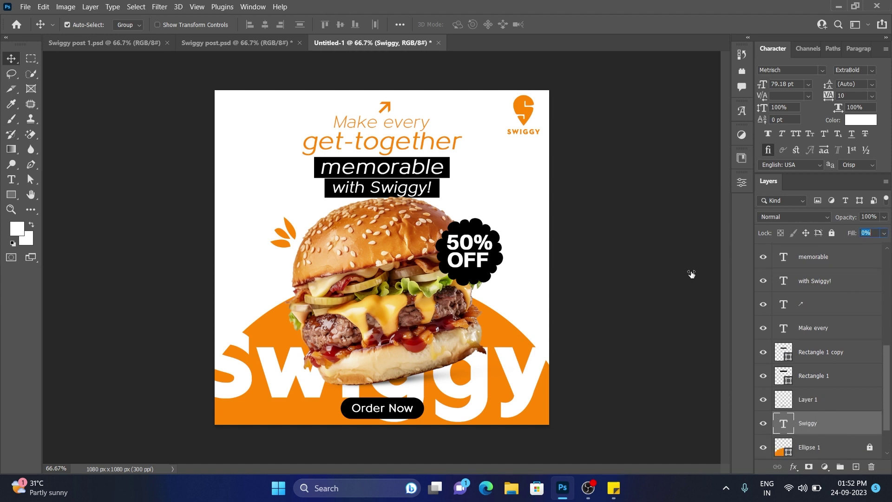
pyautogui.click(793, 467)
pyautogui.click(809, 380)
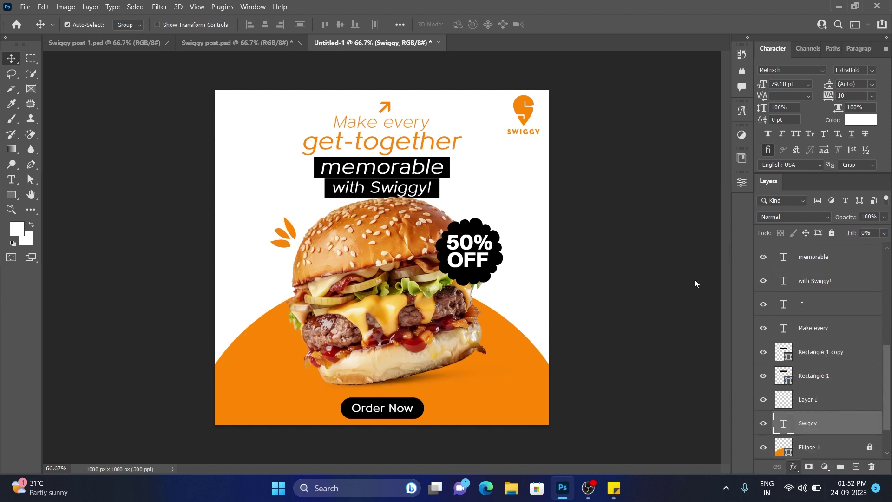
pyautogui.click(491, 242)
pyautogui.click(569, 222)
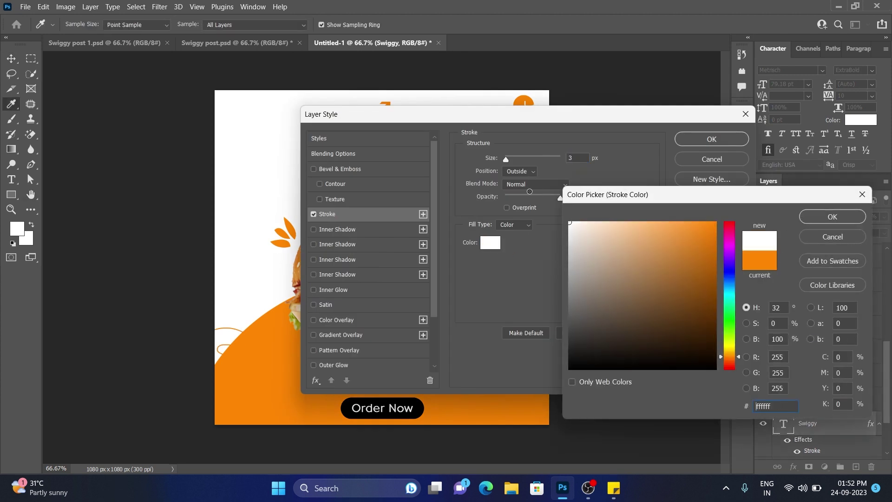
pyautogui.click(832, 217)
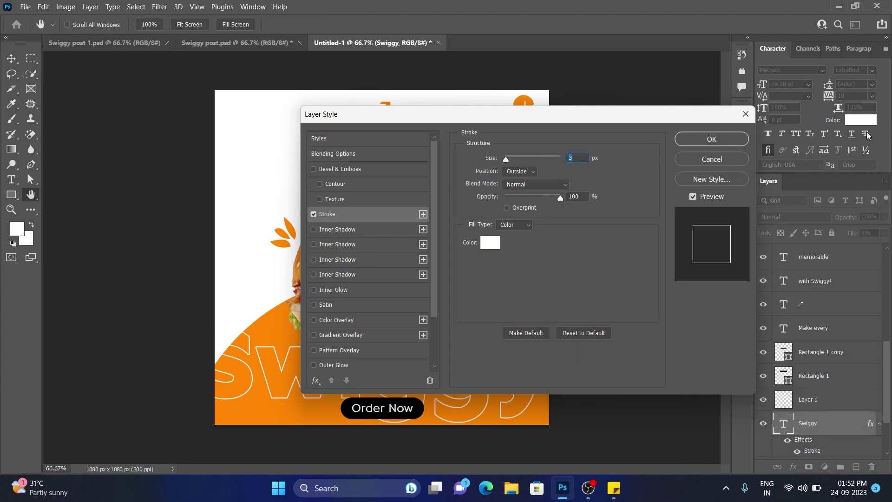
pyautogui.click(711, 139)
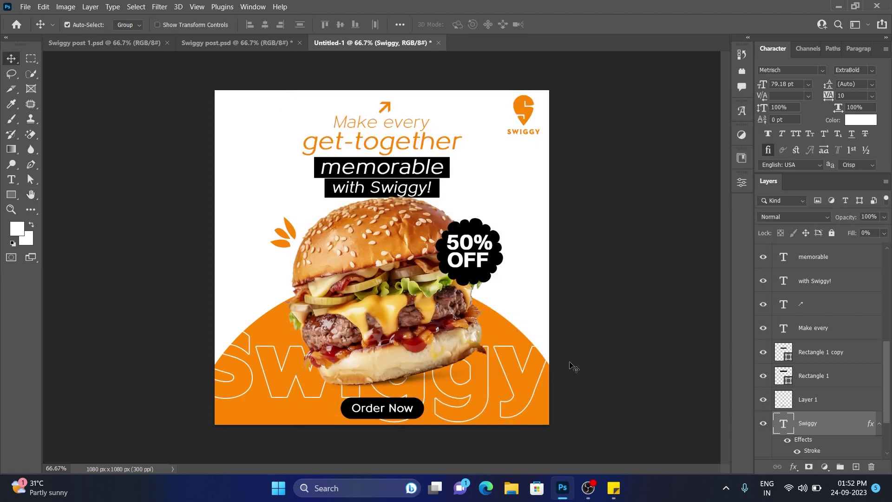
pyautogui.hotkey('shift', 'Up')
pyautogui.hotkey('shift', 'Up')
pyautogui.hotkey('shift', 'Up')
pyautogui.hotkey('shift', 'Up')
pyautogui.hotkey('shift', 'Up')
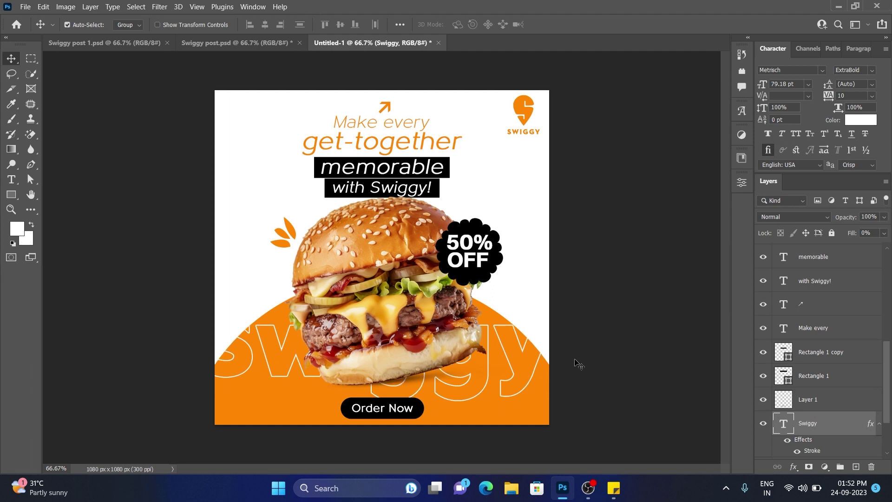
pyautogui.press('ctrl')
# Step: Duplicate the outlined Swiggy text and move the copy down below the original
pyautogui.hotkey('ctrl', 'j')
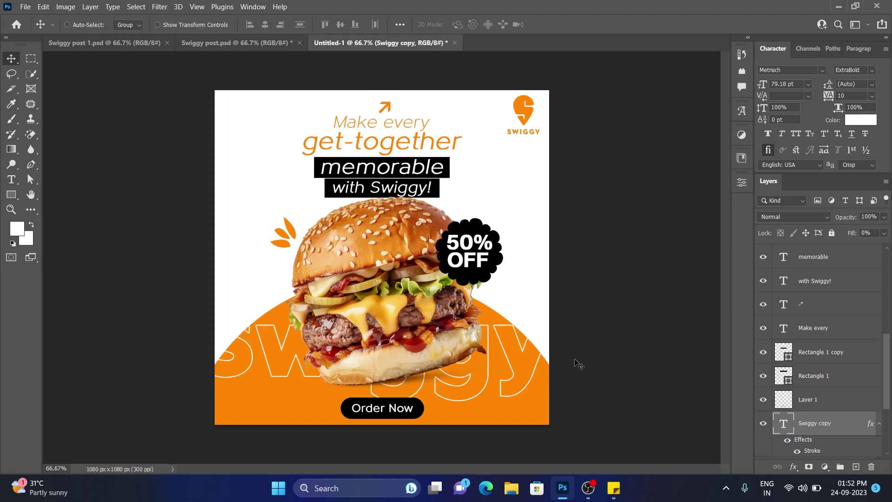
pyautogui.hotkey('ctrl', 't')
pyautogui.moveTo(483, 342); pyautogui.dragTo(482, 398)
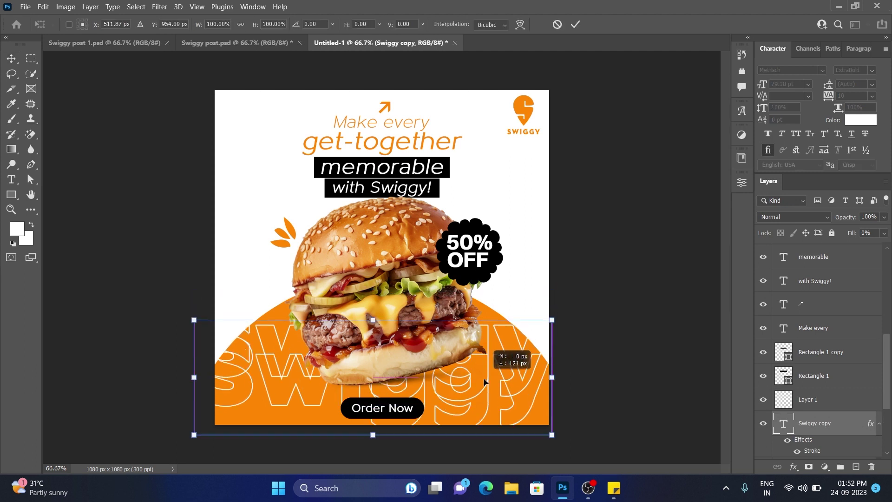
pyautogui.click(576, 24)
# Step: Reselect the original Swiggy layer and collapse its effects list in the Layers panel
pyautogui.click(545, 316)
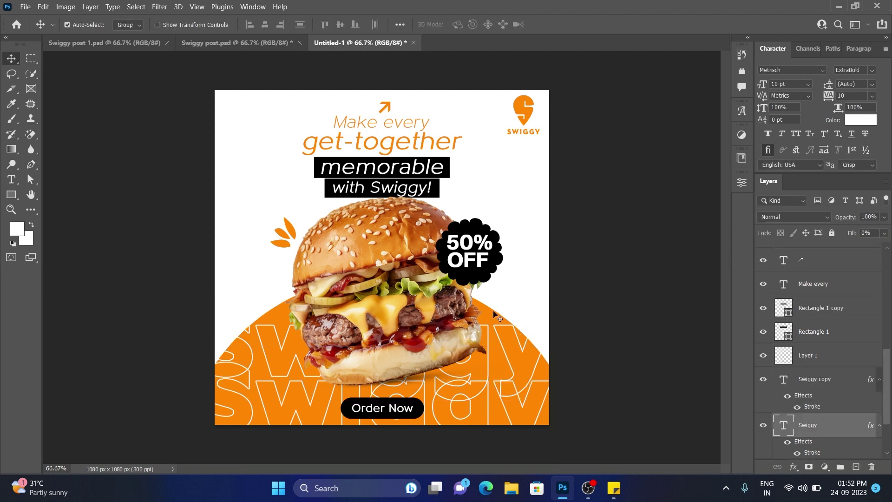
pyautogui.click(421, 328)
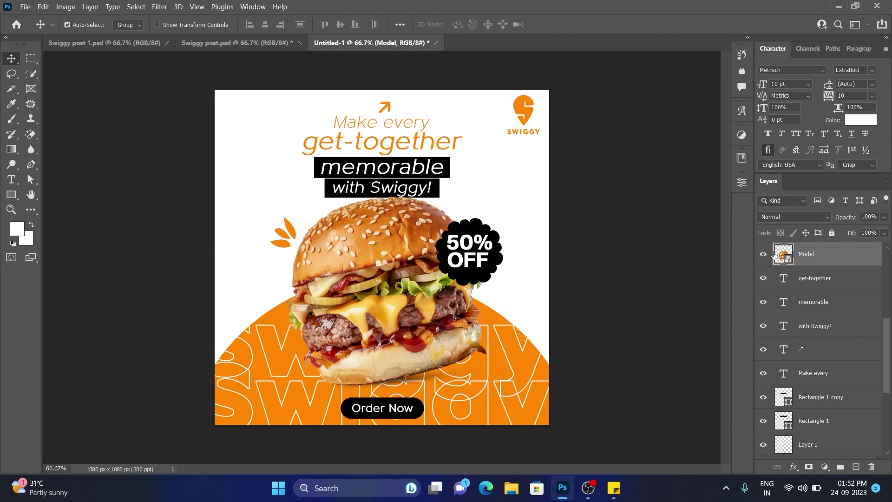
pyautogui.click(553, 329)
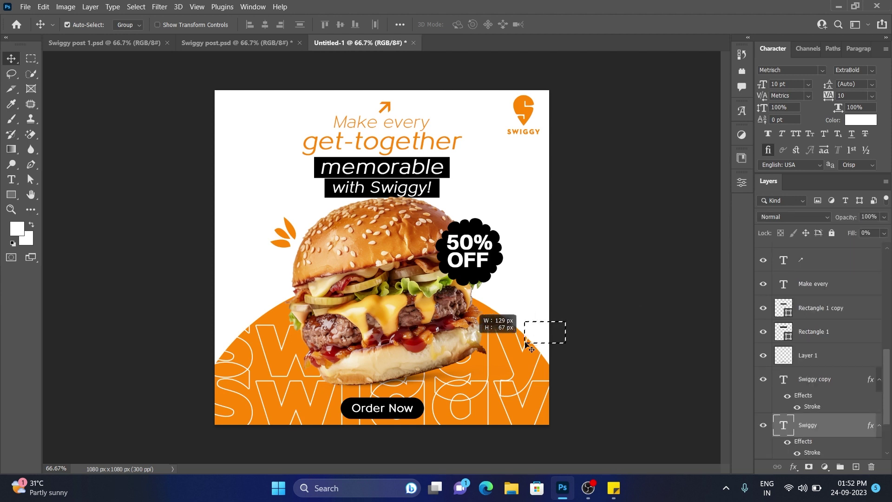
pyautogui.scroll(-2, 784, 423)
pyautogui.click(878, 380)
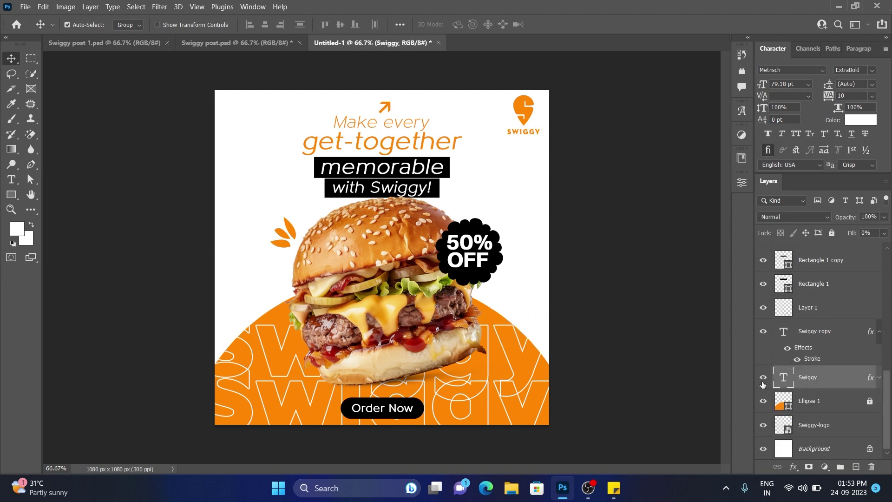
pyautogui.click(763, 377)
# Step: Rasterize the original Swiggy text and erase the strip where the two rows overlap
pyautogui.rightClick(814, 381)
pyautogui.click(698, 212)
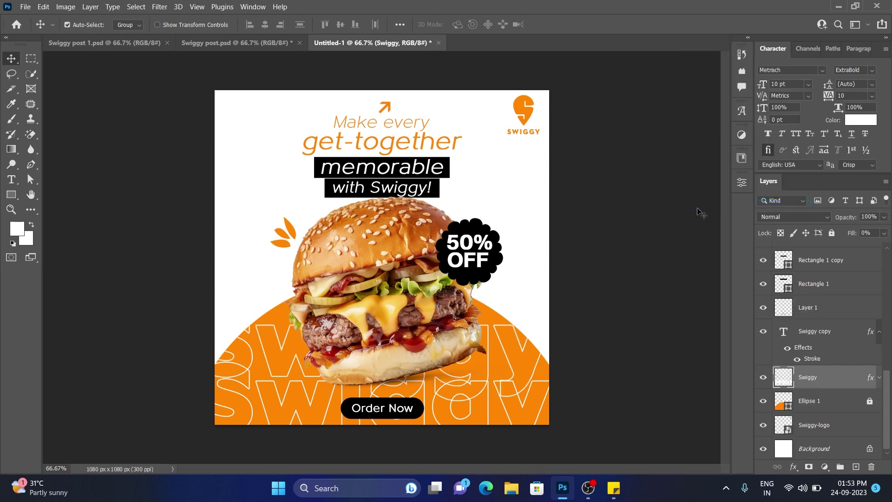
pyautogui.click(31, 60)
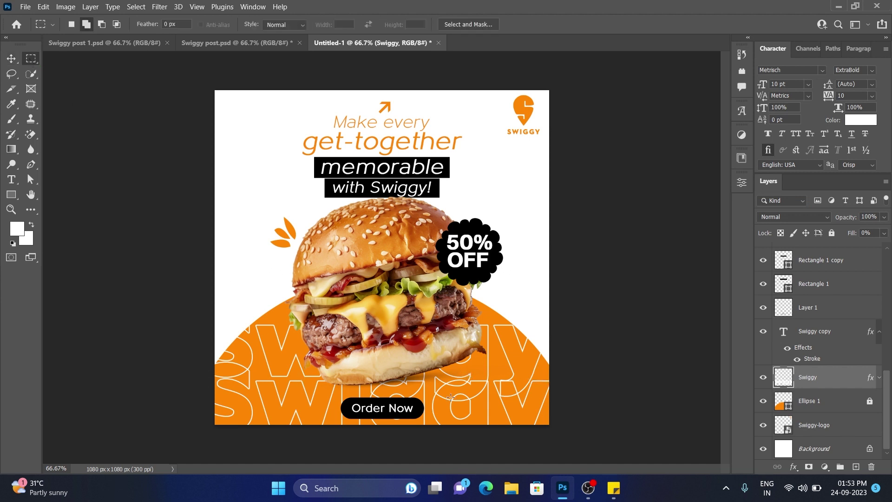
pyautogui.moveTo(207, 365); pyautogui.dragTo(527, 404)
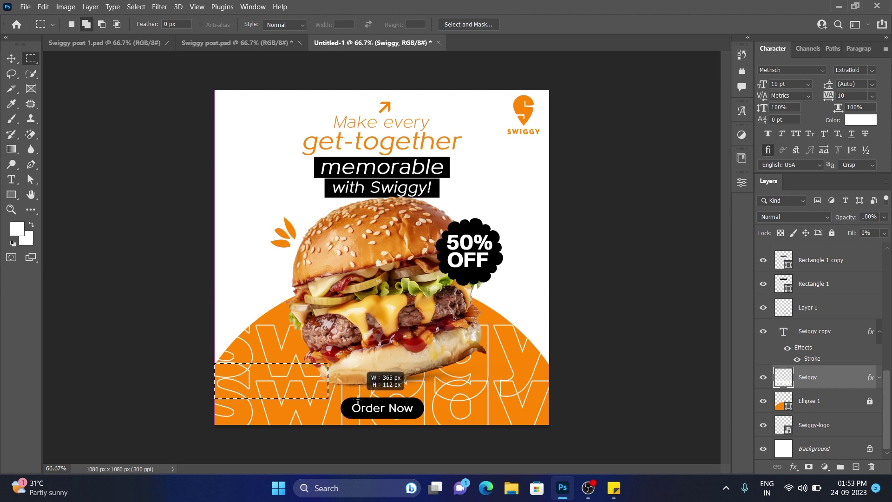
pyautogui.hotkey('ctrl', 'd')
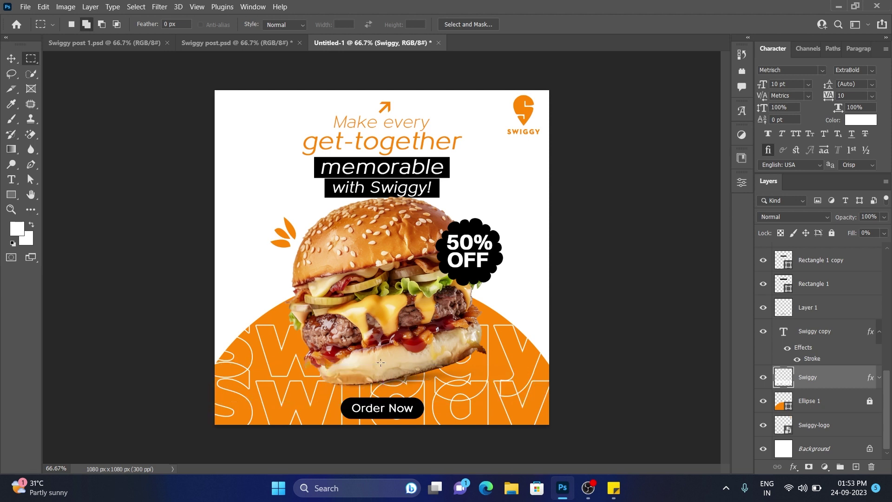
pyautogui.moveTo(550, 373); pyautogui.dragTo(174, 410)
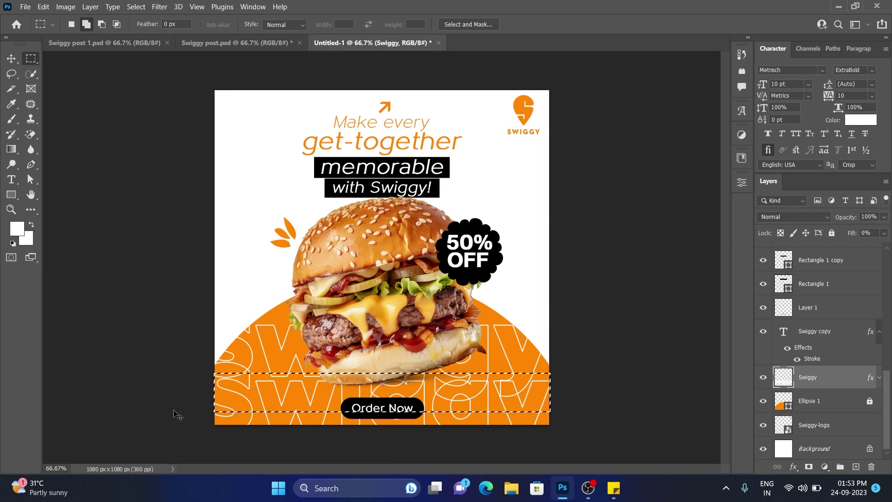
pyautogui.hotkey('ctrl', 'd')
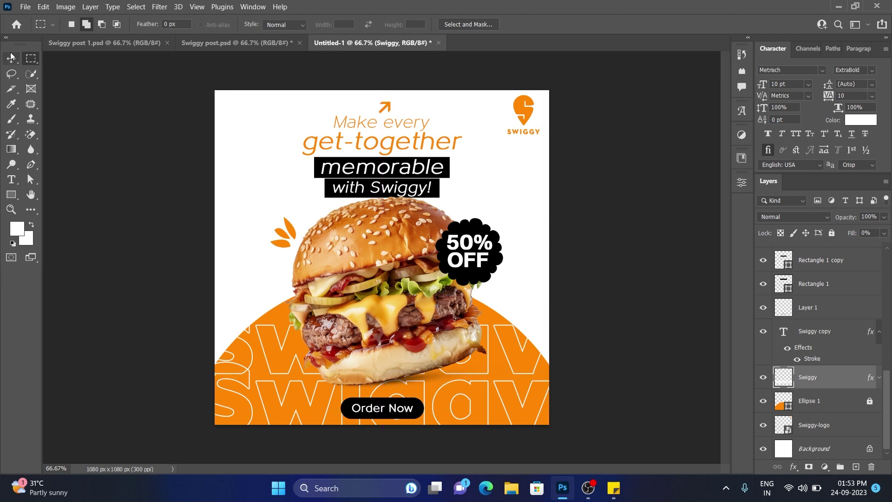
# Step: Return to the Move tool and select the Swiggy copy text on the canvas
pyautogui.click(11, 59)
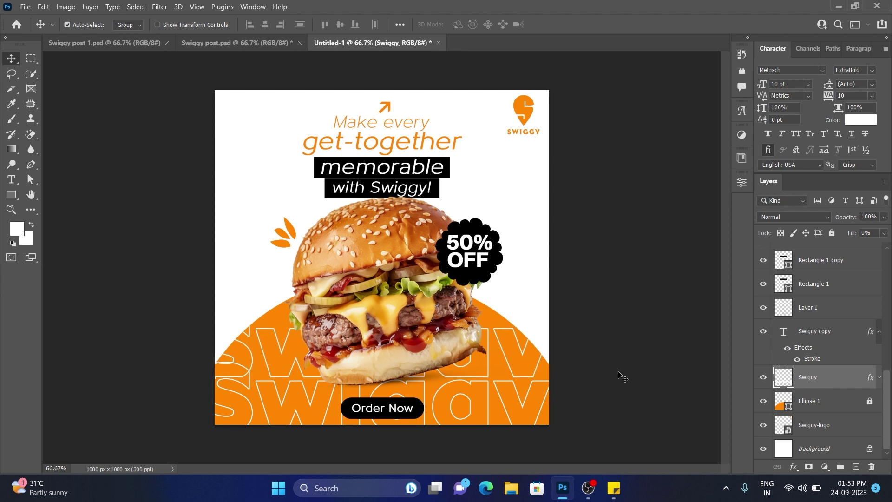
pyautogui.click(603, 408)
pyautogui.moveTo(598, 410); pyautogui.dragTo(515, 383)
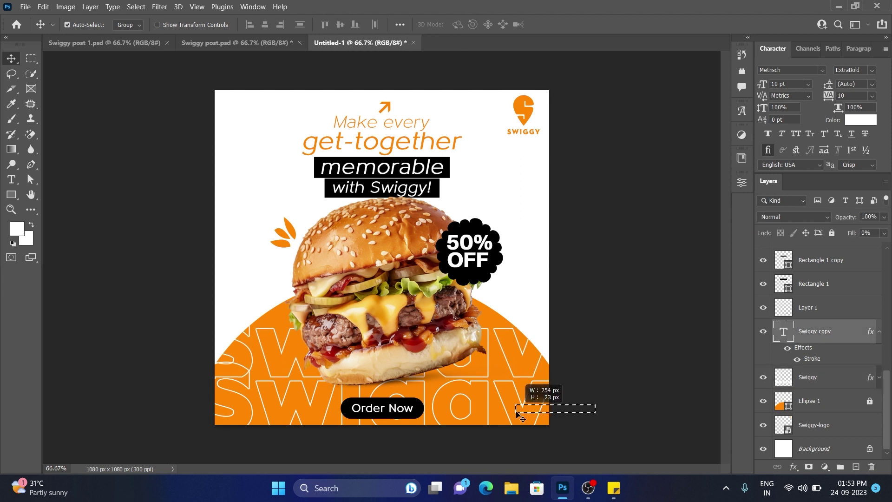
# Step: Rasterize the Swiggy copy, trim its lower strip, and reselect the original Swiggy layer
pyautogui.rightClick(802, 330)
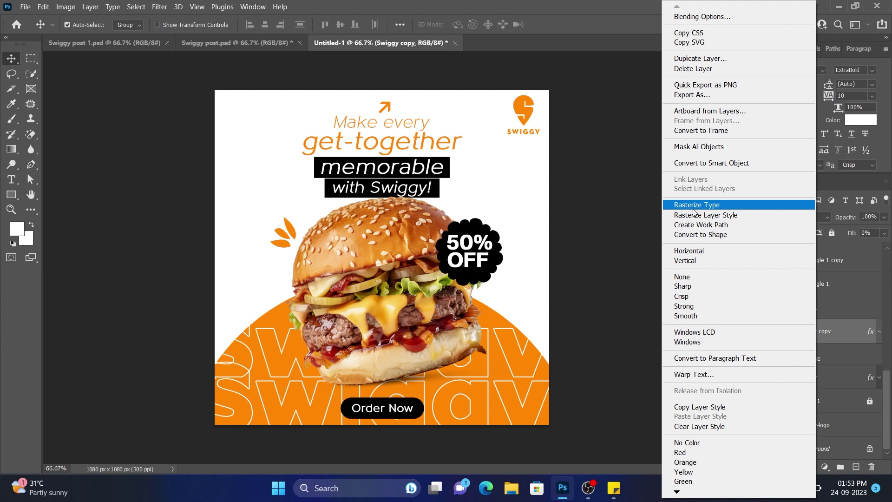
pyautogui.click(697, 204)
pyautogui.click(25, 58)
pyautogui.moveTo(160, 329); pyautogui.dragTo(610, 379)
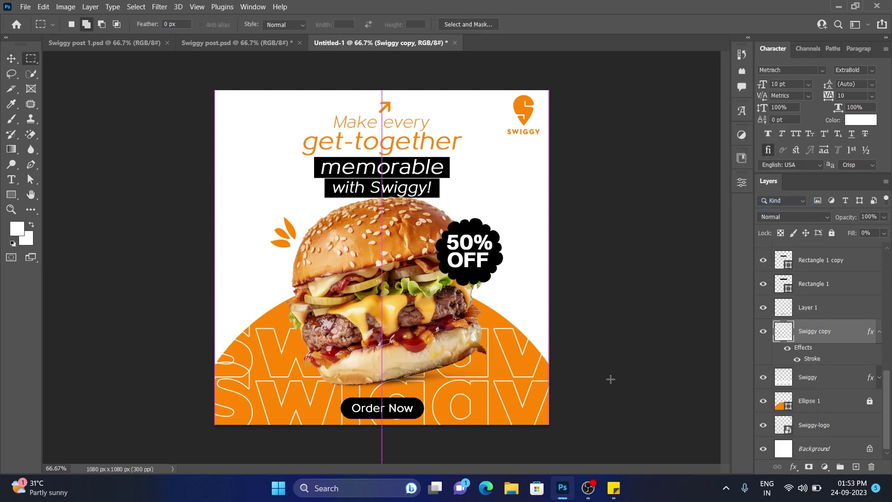
pyautogui.hotkey('ctrl', 'd')
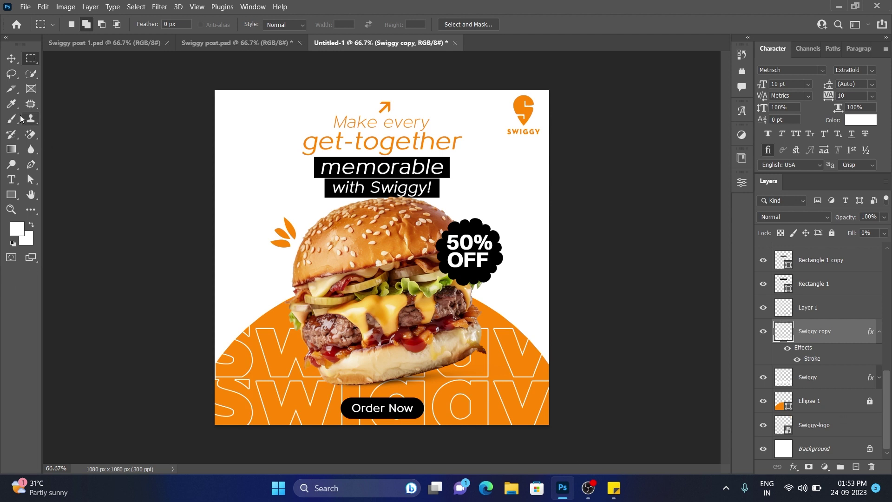
pyautogui.press('v')
pyautogui.moveTo(597, 336)
pyautogui.mouseDown()
pyautogui.moveTo(539, 349)
pyautogui.moveTo(565, 338)
pyautogui.mouseUp()
# Step: Duplicate the Swiggy layer, select all Swiggy layers, and convert them into one smart object
pyautogui.hotkey('ctrl', 'j')
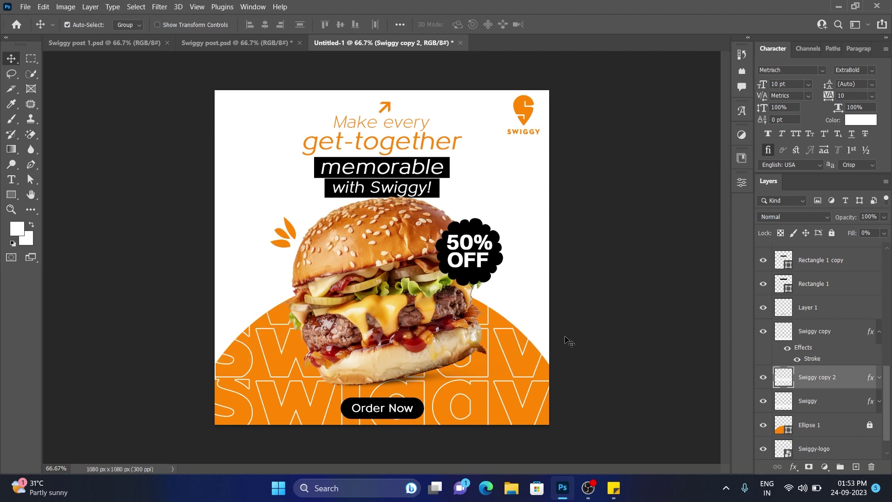
pyautogui.scroll(-1, 847, 351)
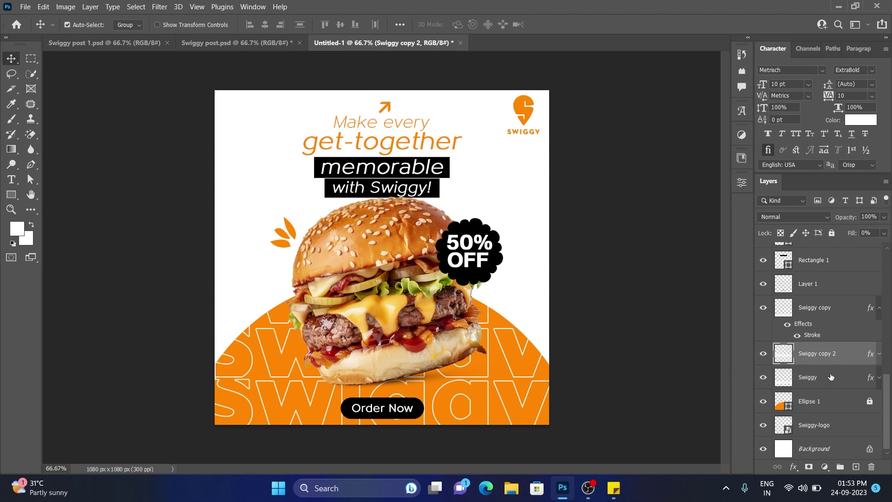
pyautogui.keyDown('ctrl'); pyautogui.click(830, 377); pyautogui.keyUp('ctrl')
pyautogui.keyDown('ctrl'); pyautogui.click(818, 307); pyautogui.keyUp('ctrl')
pyautogui.click(880, 307)
pyautogui.rightClick(846, 360)
pyautogui.click(740, 166)
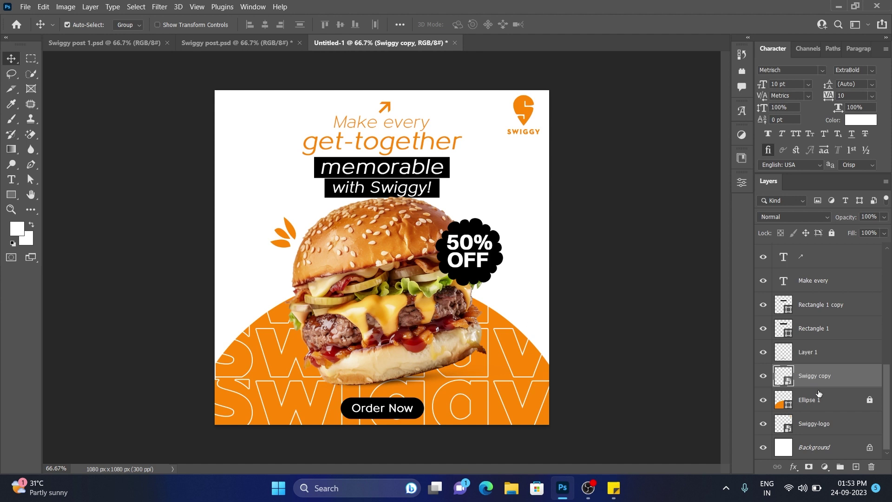
# Step: Clip the merged Swiggy outline to the Ellipse 1 semicircle and set its opacity to 80%
pyautogui.keyDown('alt'); pyautogui.click(830, 384); pyautogui.keyUp('alt')
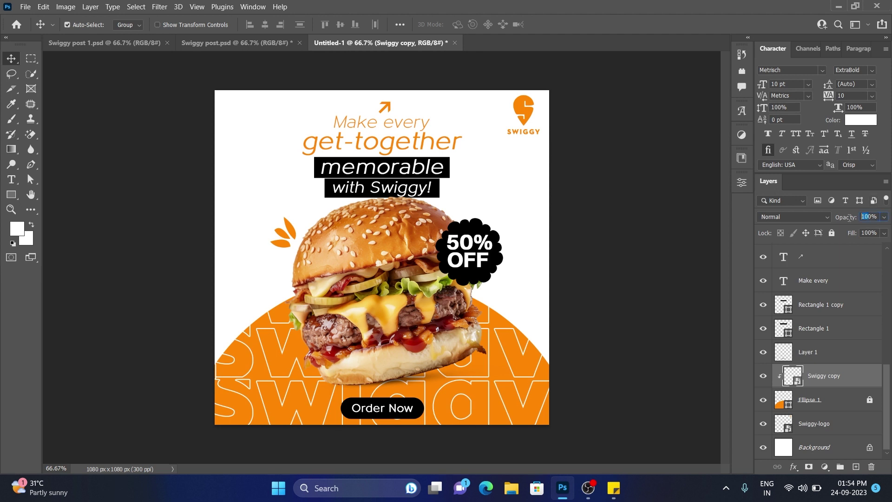
pyautogui.moveTo(846, 220); pyautogui.dragTo(821, 240)
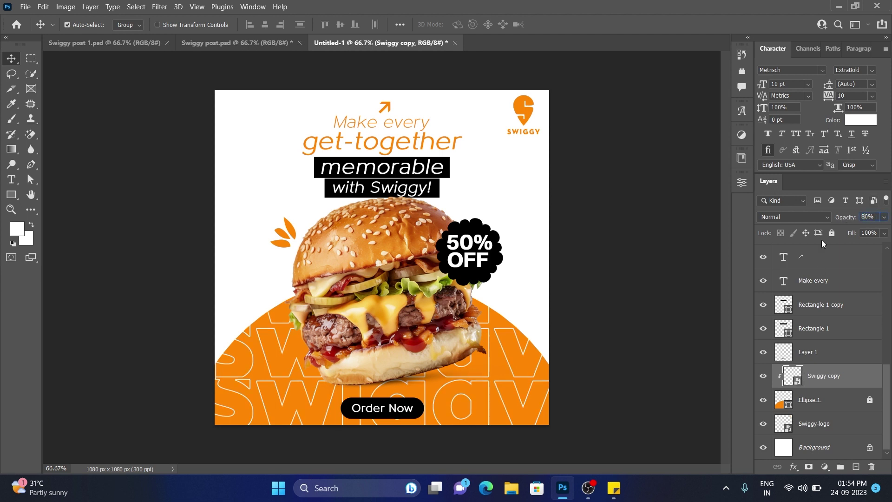
pyautogui.click(662, 324)
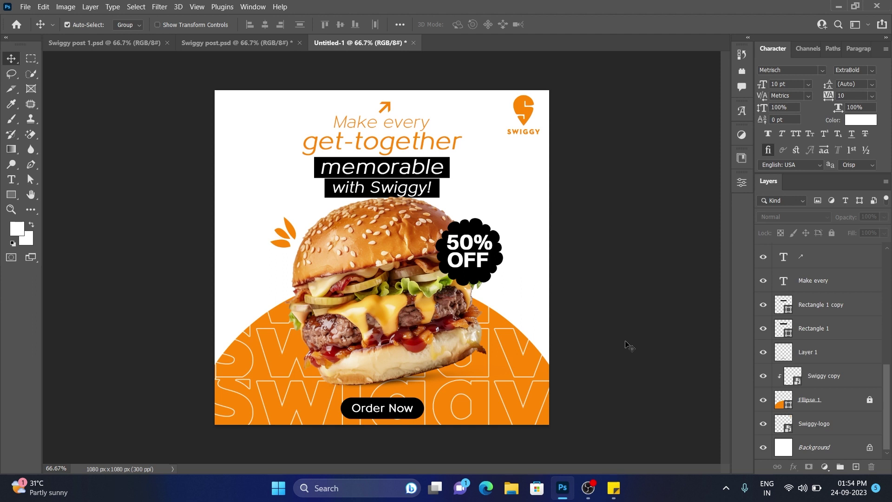
pyautogui.moveTo(584, 339); pyautogui.dragTo(552, 405)
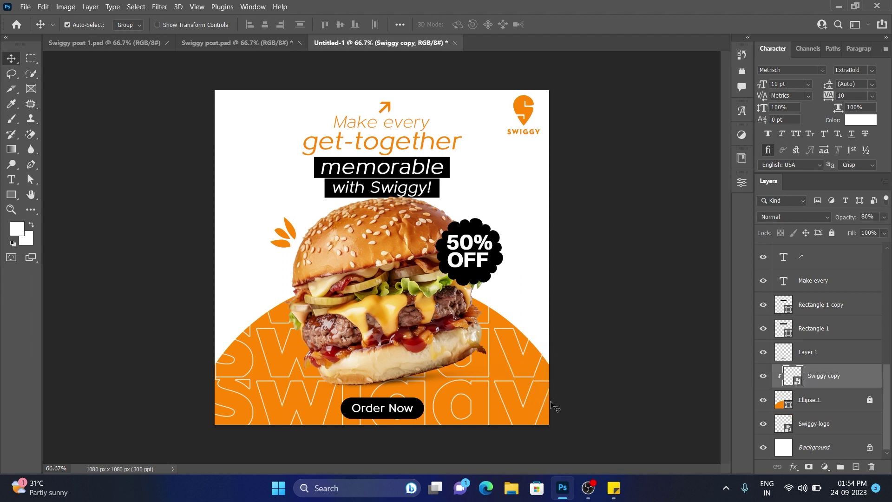
pyautogui.click(553, 406)
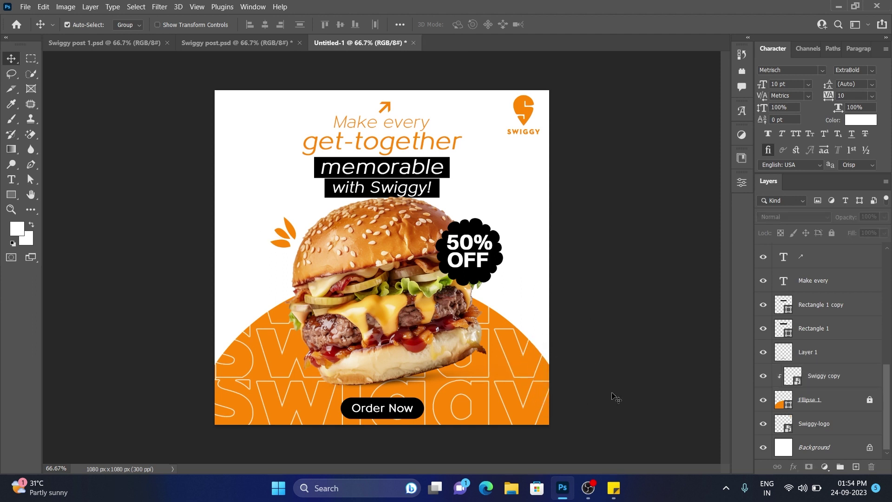
# Step: Lock the Swiggy text layer so it stays fixed while rearranging the ad
pyautogui.scroll(5, 852, 392)
pyautogui.scroll(3, 848, 395)
pyautogui.scroll(1, 845, 404)
pyautogui.click(860, 421)
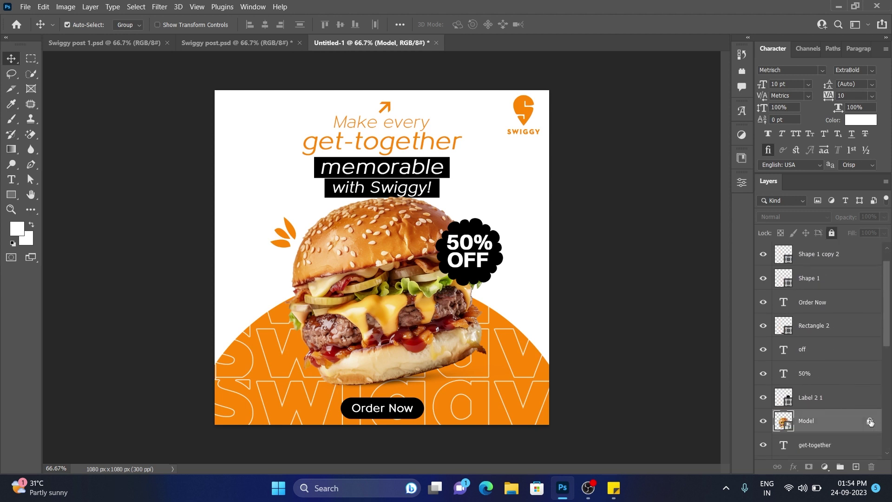
pyautogui.click(437, 55)
pyautogui.moveTo(255, 98); pyautogui.dragTo(497, 318)
pyautogui.moveTo(590, 294); pyautogui.dragTo(521, 442)
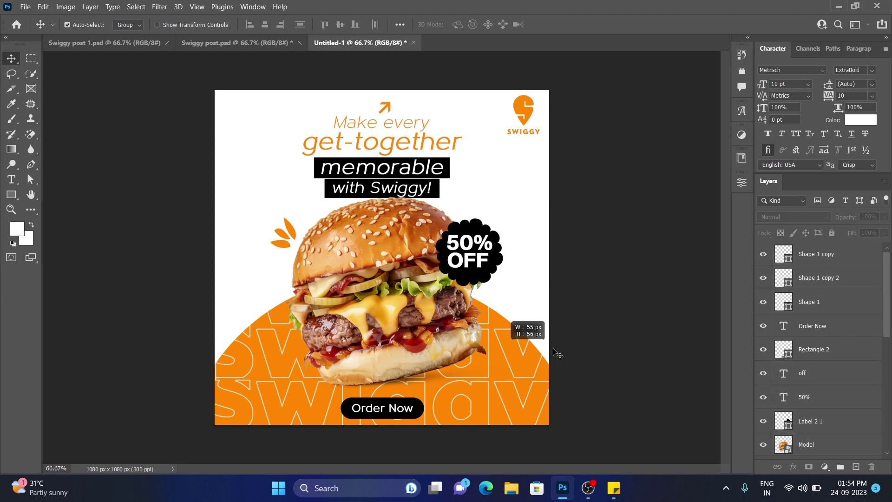
pyautogui.hotkey('ctrl', '/')
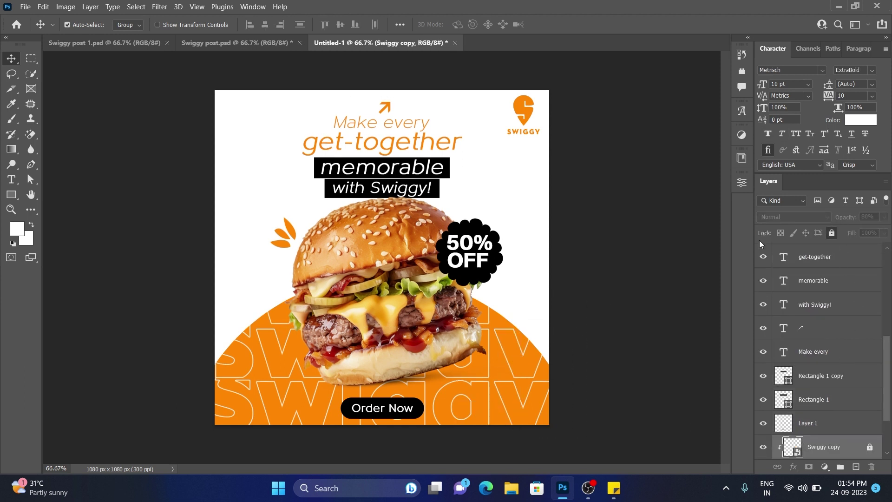
# Step: Select the headline and arrow layers and nudge them up two steps
pyautogui.moveTo(273, 98); pyautogui.dragTo(489, 372)
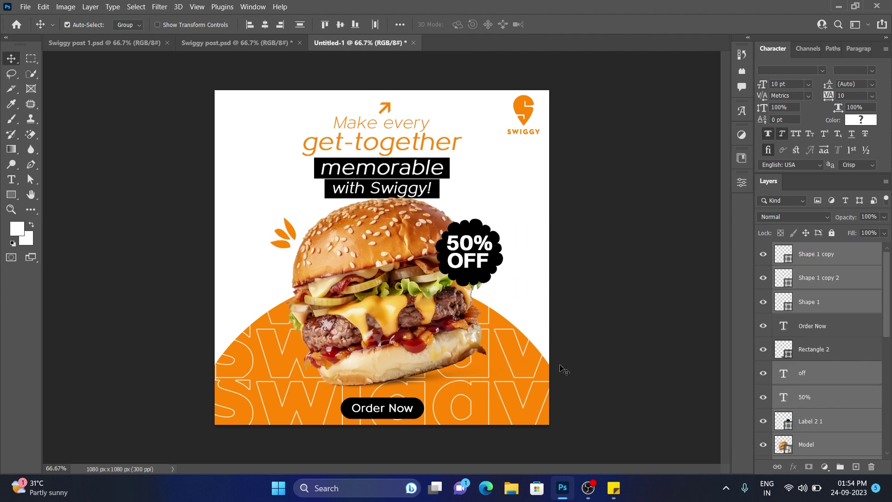
pyautogui.moveTo(330, 91)
pyautogui.mouseDown()
pyautogui.moveTo(365, 123)
pyautogui.moveTo(435, 155)
pyautogui.mouseUp()
pyautogui.press('Up')
pyautogui.press('Up')
pyautogui.press('Up')
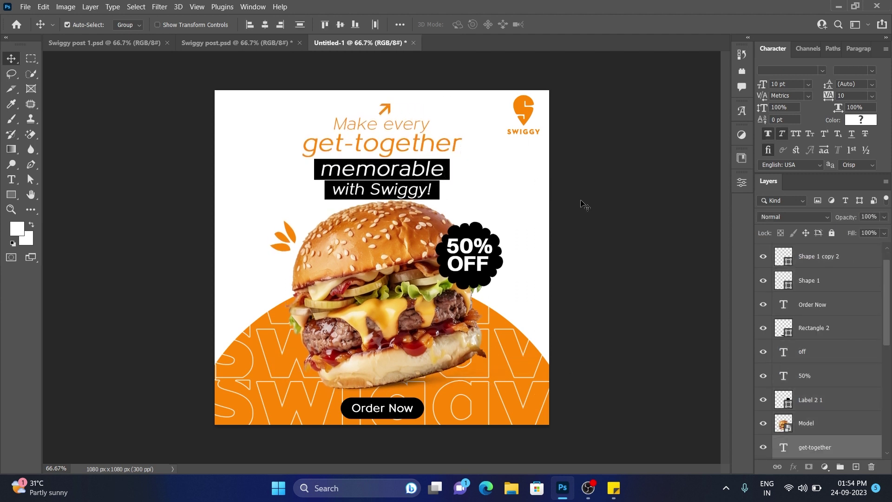
pyautogui.press('Up')
pyautogui.press('Up')
pyautogui.press('Up')
# Step: Select the 50% OFF badge text and shape and nudge them right
pyautogui.click(488, 265)
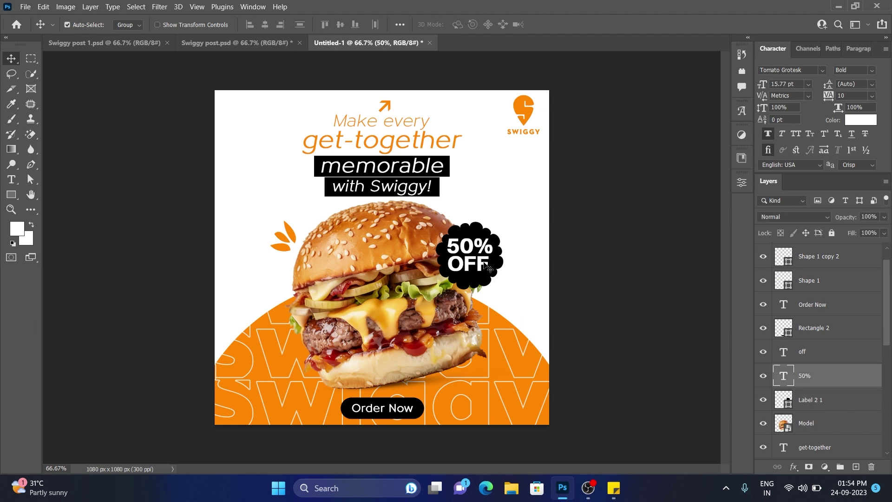
pyautogui.click(501, 263)
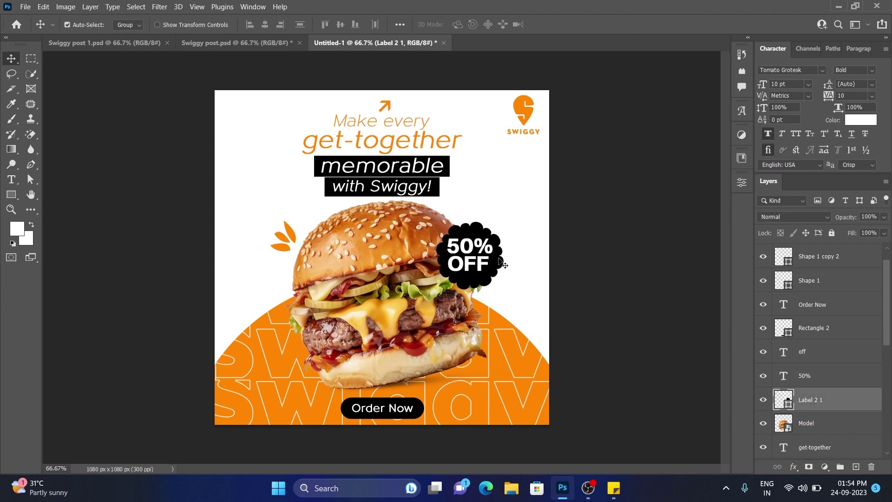
pyautogui.click(480, 251)
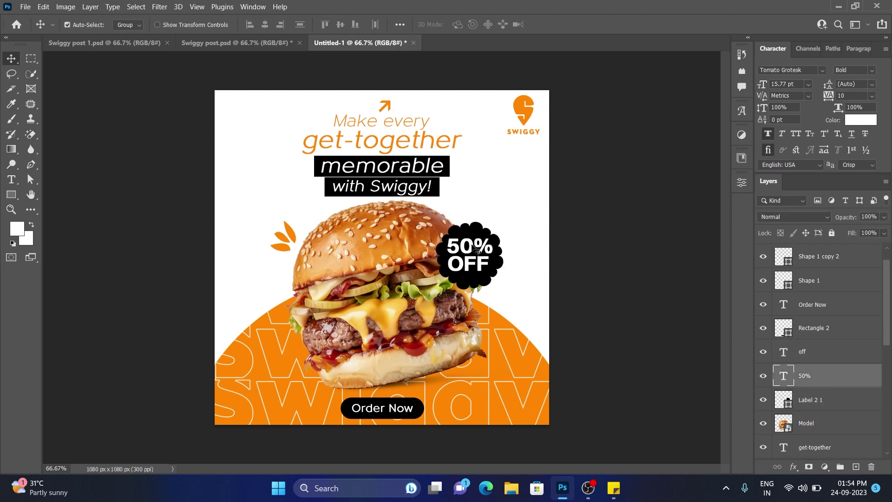
pyautogui.keyDown('shift'); pyautogui.click(485, 268); pyautogui.keyUp('shift')
pyautogui.press('Right')
pyautogui.press('Right')
pyautogui.press('Right')
pyautogui.press('Right')
pyautogui.press('Right')
pyautogui.press('Right')
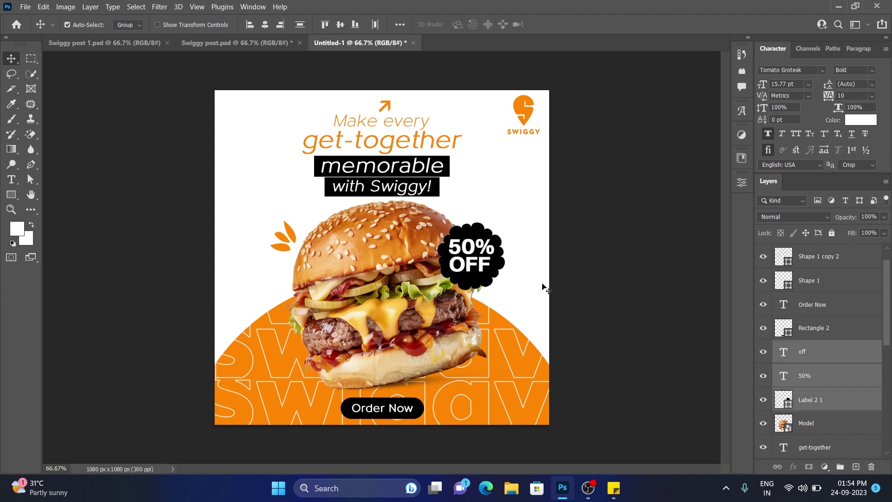
# Step: Nudge the Order Now button and its text down slightly
pyautogui.moveTo(443, 412); pyautogui.dragTo(389, 418)
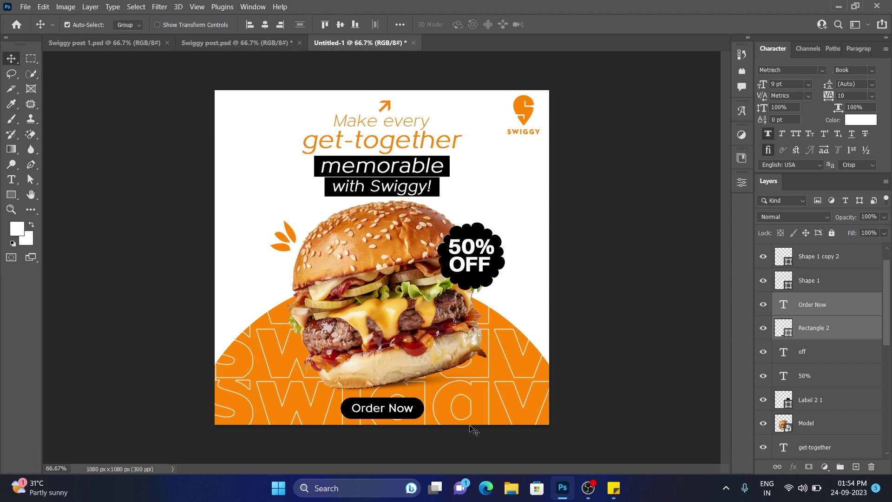
pyautogui.press('Down')
pyautogui.click(628, 324)
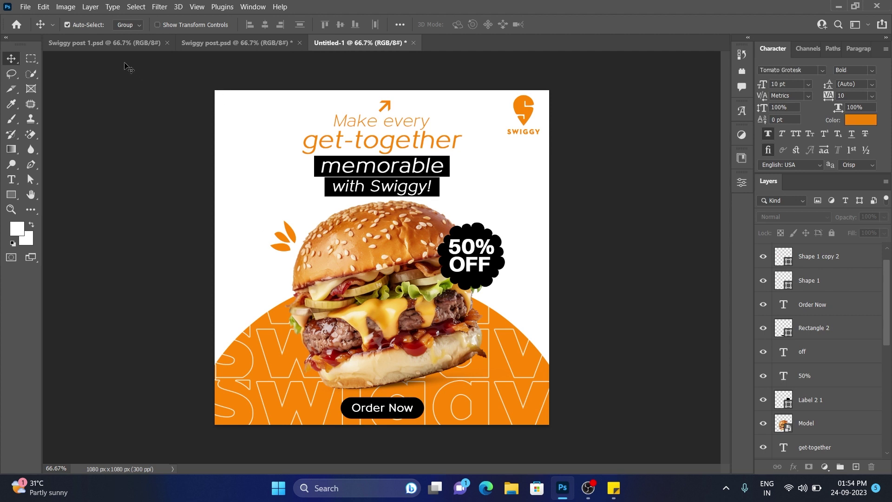
# Step: In Swiggy post 1.psd, unlock and inspect Color Fill 1, then add a new layer above Layer 2
pyautogui.click(113, 47)
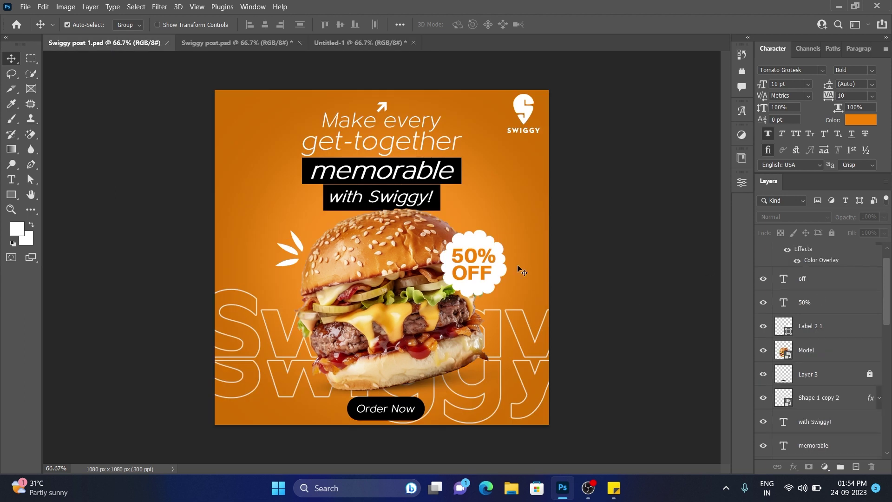
pyautogui.scroll(-5, 827, 371)
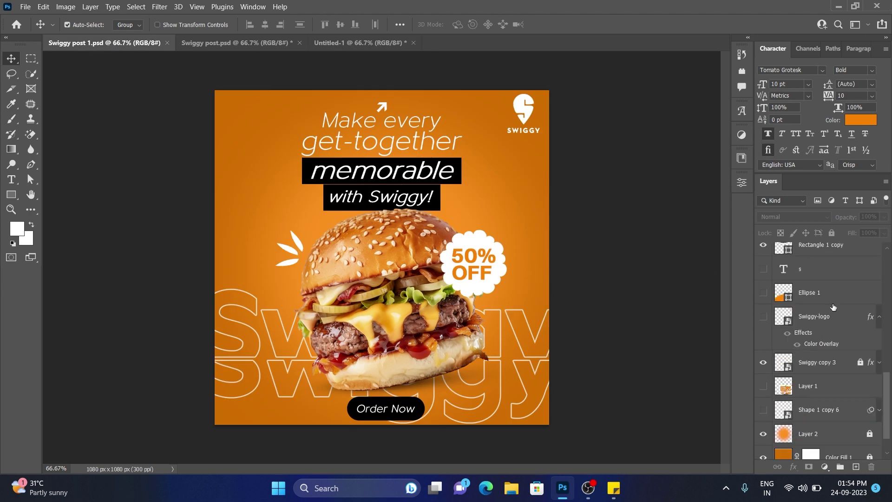
pyautogui.scroll(-3, 830, 404)
pyautogui.click(870, 424)
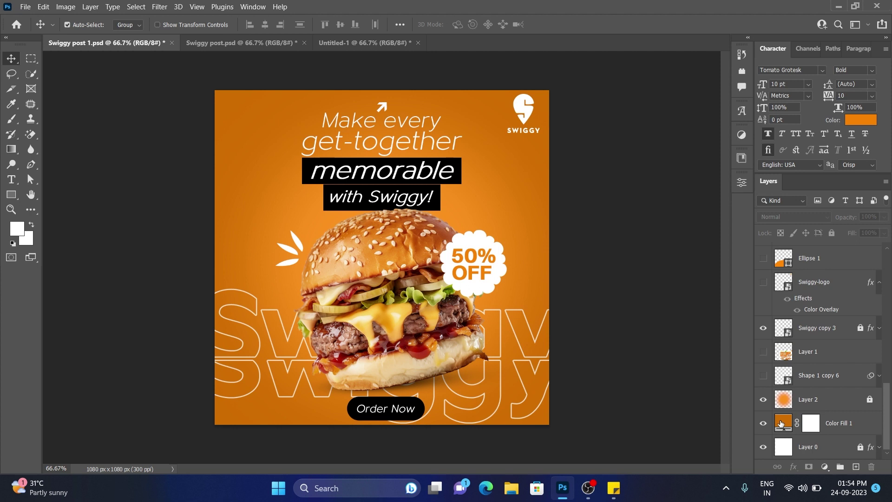
pyautogui.doubleClick(783, 423)
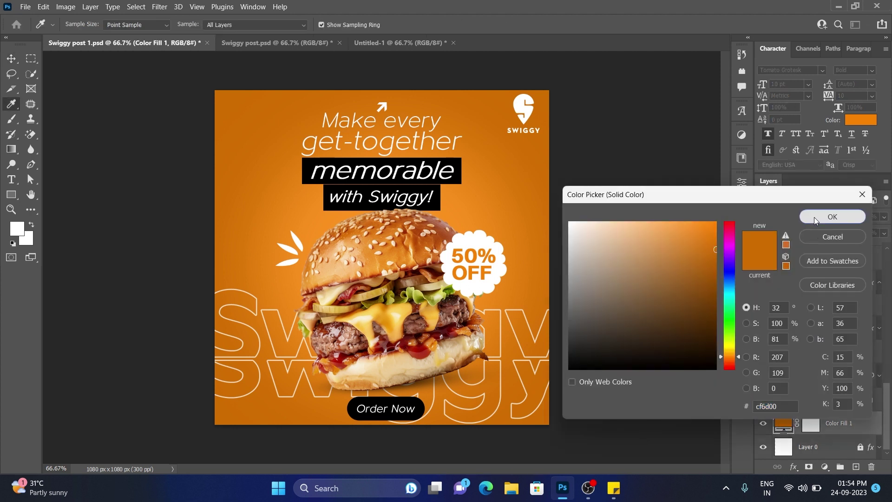
pyautogui.click(832, 216)
pyautogui.click(859, 402)
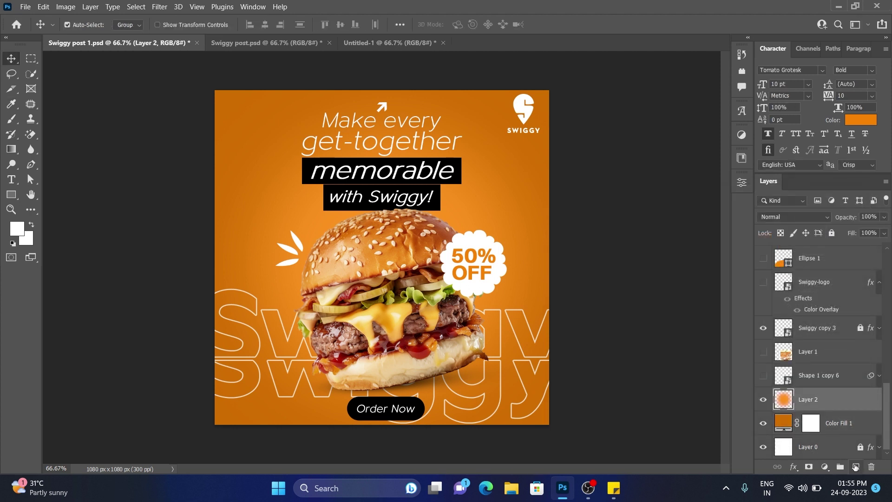
pyautogui.click(856, 467)
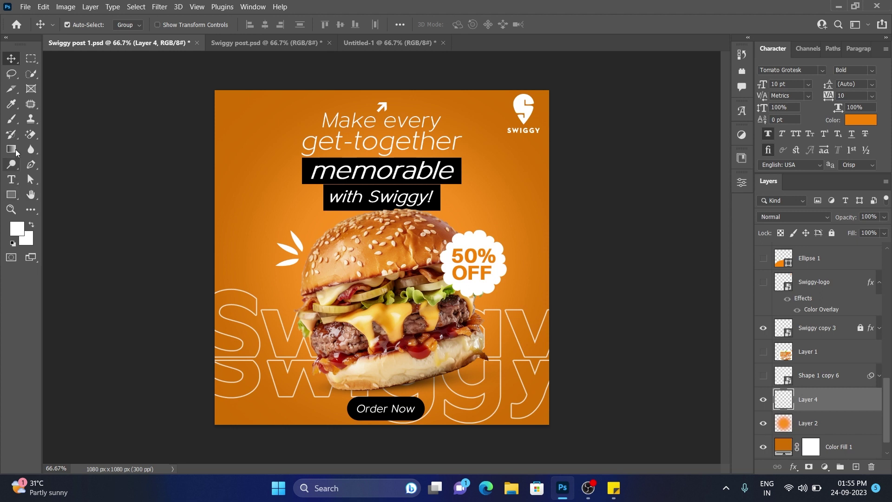
# Step: Hide the old Layer 2 glow and set the brush colour to a lightened sample of the orange background
pyautogui.click(12, 120)
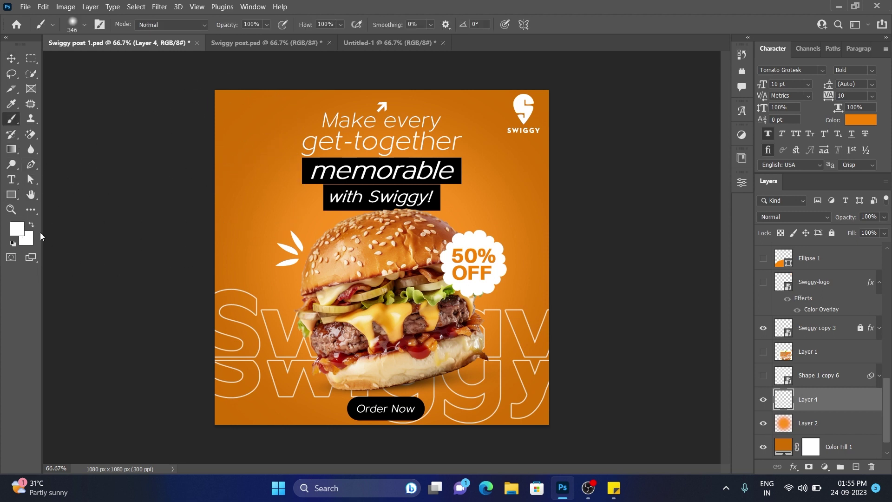
pyautogui.scroll(-1, 824, 398)
pyautogui.click(763, 400)
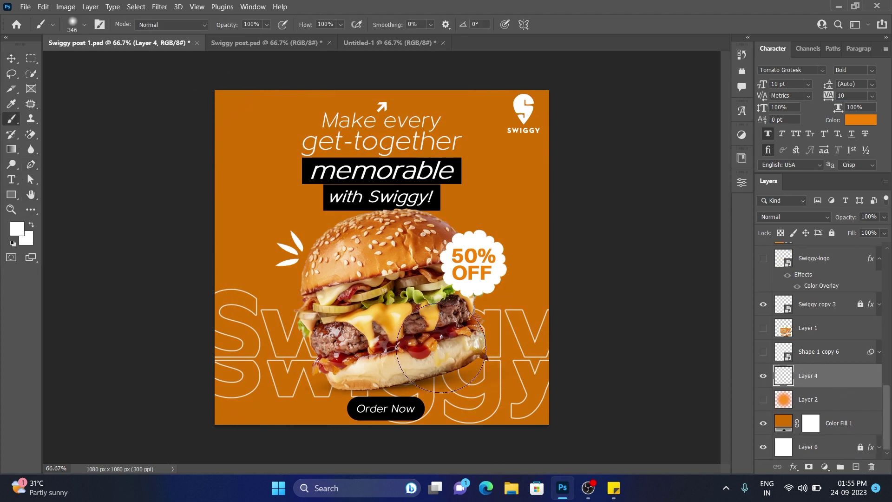
pyautogui.click(12, 105)
pyautogui.click(12, 119)
pyautogui.click(17, 228)
pyautogui.click(266, 171)
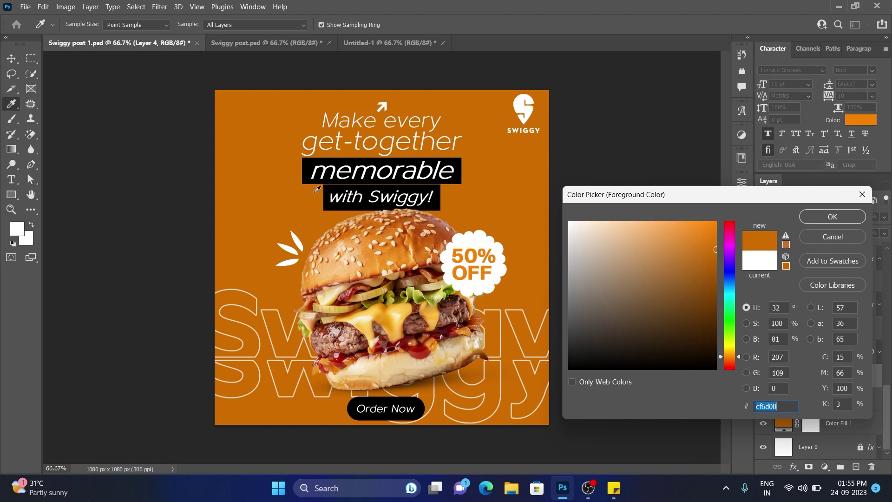
pyautogui.moveTo(712, 248); pyautogui.dragTo(704, 231)
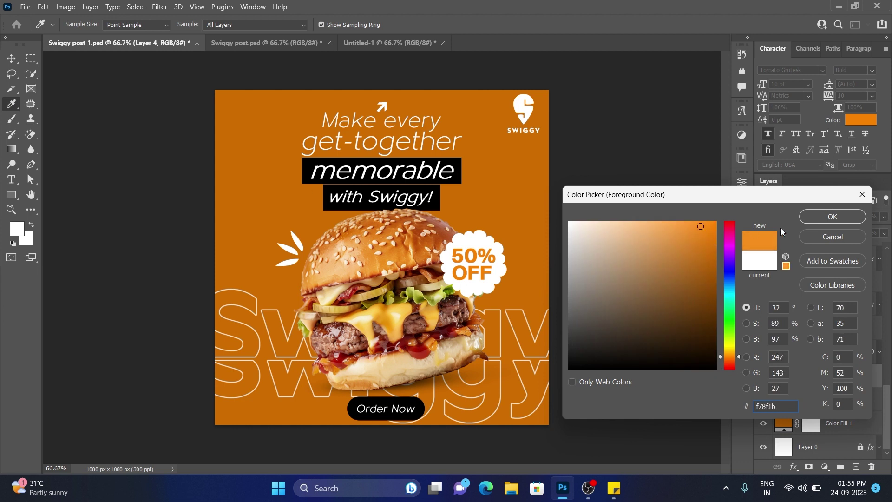
pyautogui.click(812, 216)
# Step: Paint one large soft glow with a ~994 px brush behind the burger and compare it
pyautogui.moveTo(399, 258); pyautogui.dragTo(525, 253)
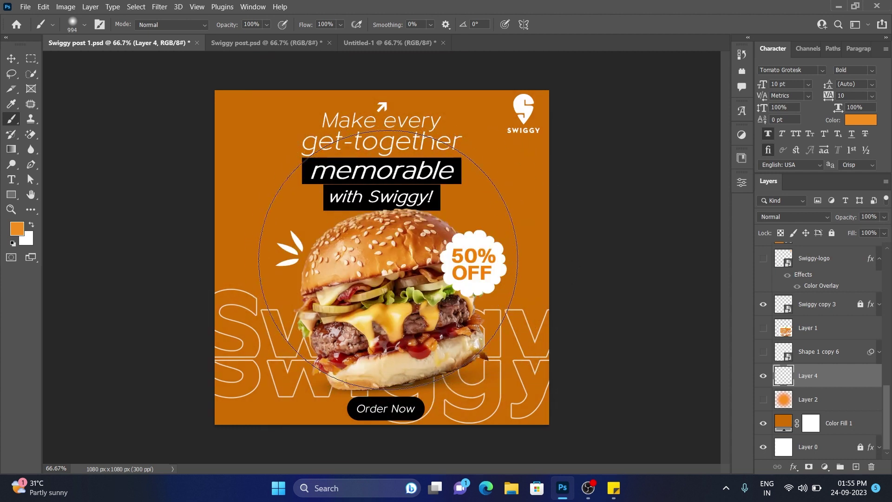
pyautogui.click(382, 259)
pyautogui.click(11, 58)
pyautogui.click(763, 375)
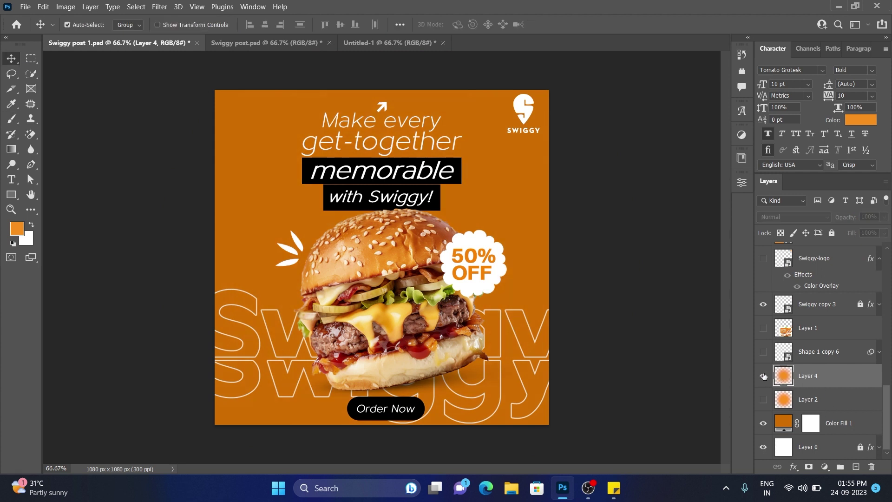
# Step: Lock the new glow layer and Color Fill 1
pyautogui.keyDown('ctrl'); pyautogui.click(849, 423); pyautogui.keyUp('ctrl')
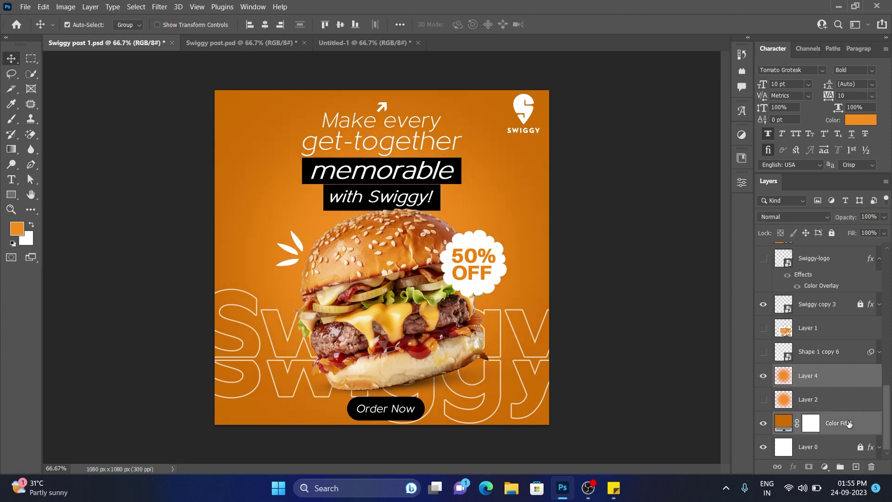
pyautogui.click(832, 233)
pyautogui.click(592, 358)
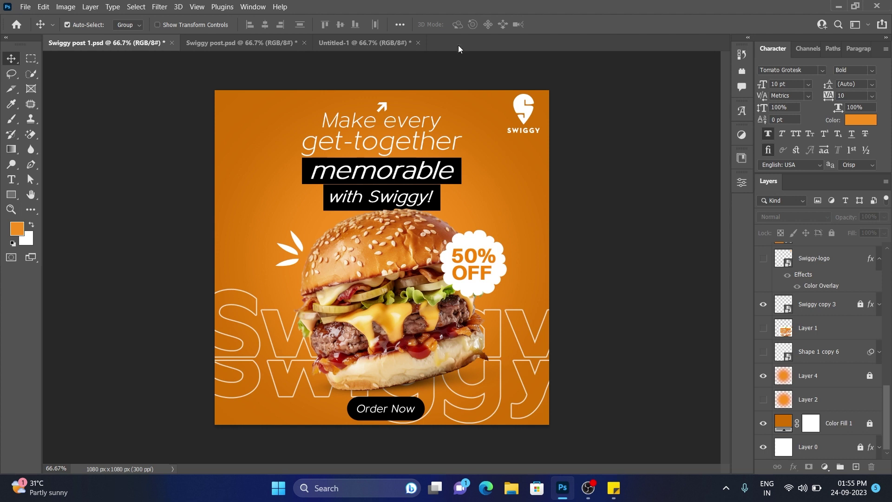
pyautogui.moveTo(364, 93); pyautogui.dragTo(464, 192)
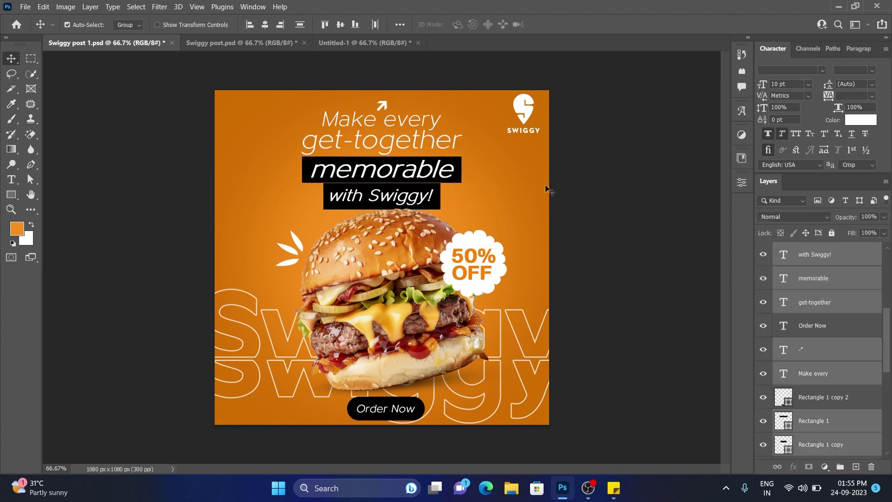
# Step: Select the Swiggy logo at the top right, then deselect all layers
pyautogui.moveTo(574, 99); pyautogui.dragTo(490, 117)
pyautogui.moveTo(576, 95); pyautogui.dragTo(511, 109)
pyautogui.click(571, 204)
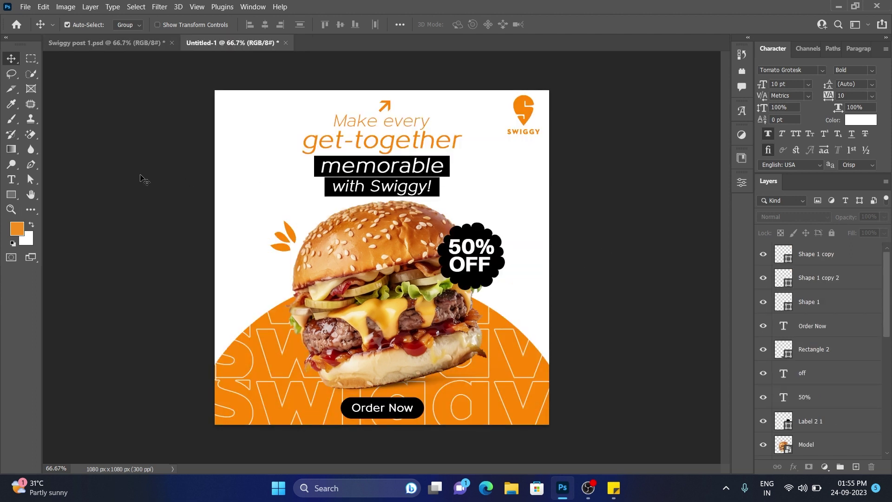
# Step: Alternate between the orange Swiggy post 1.psd and white Untitled-1 versions, ending on Untitled-1
pyautogui.click(110, 43)
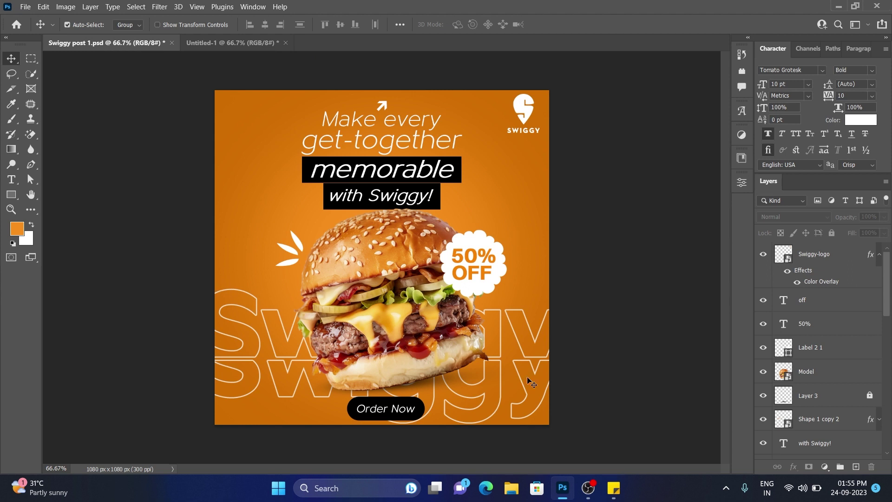
pyautogui.moveTo(327, 96); pyautogui.dragTo(439, 196)
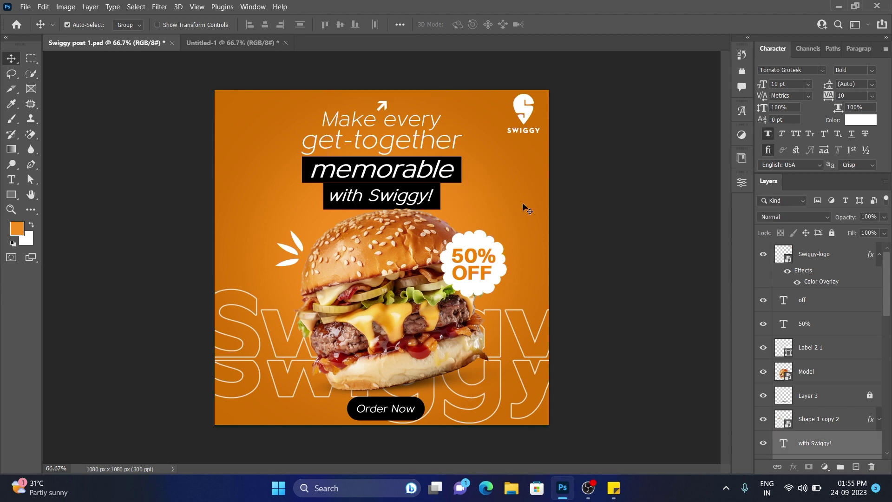
pyautogui.moveTo(568, 106); pyautogui.dragTo(483, 79)
pyautogui.click(272, 43)
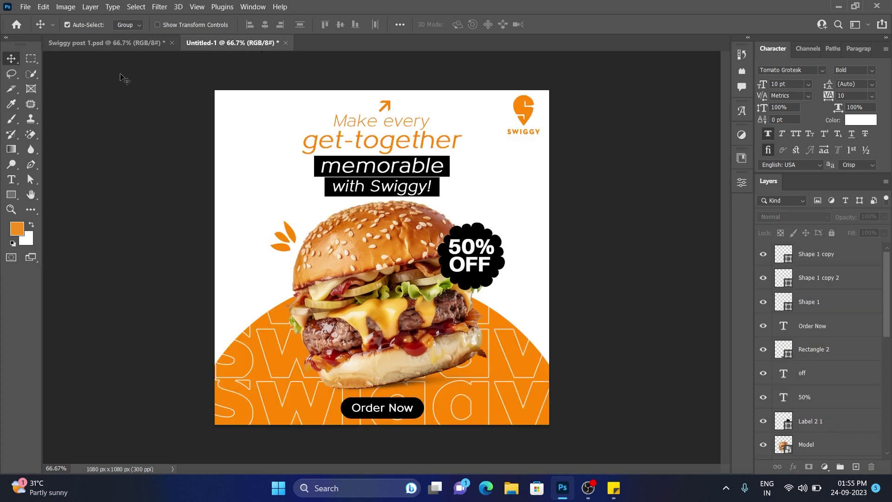
pyautogui.click(137, 43)
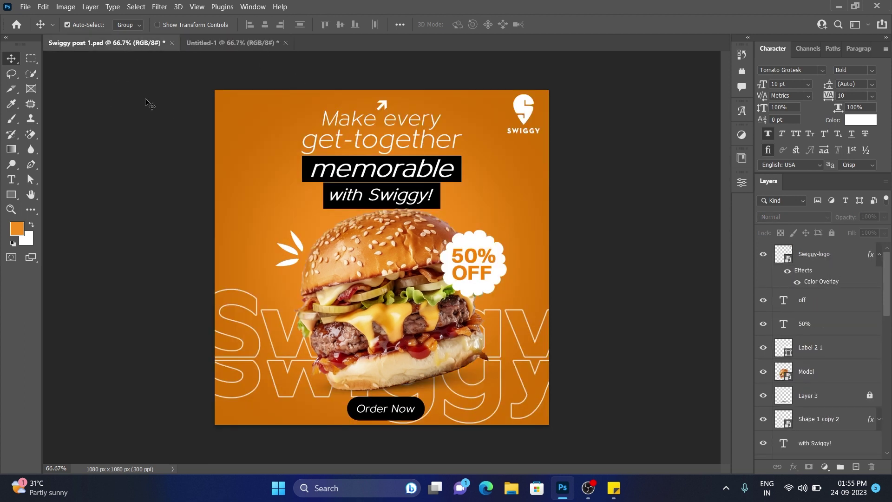
pyautogui.click(226, 49)
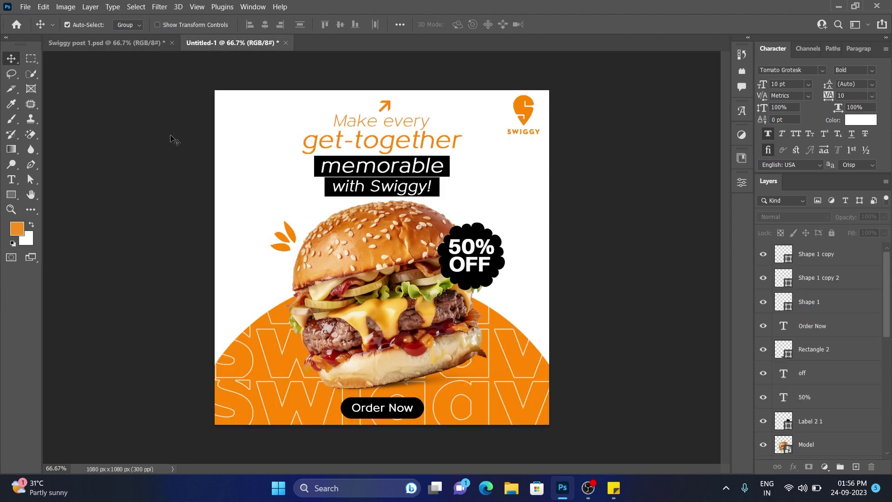